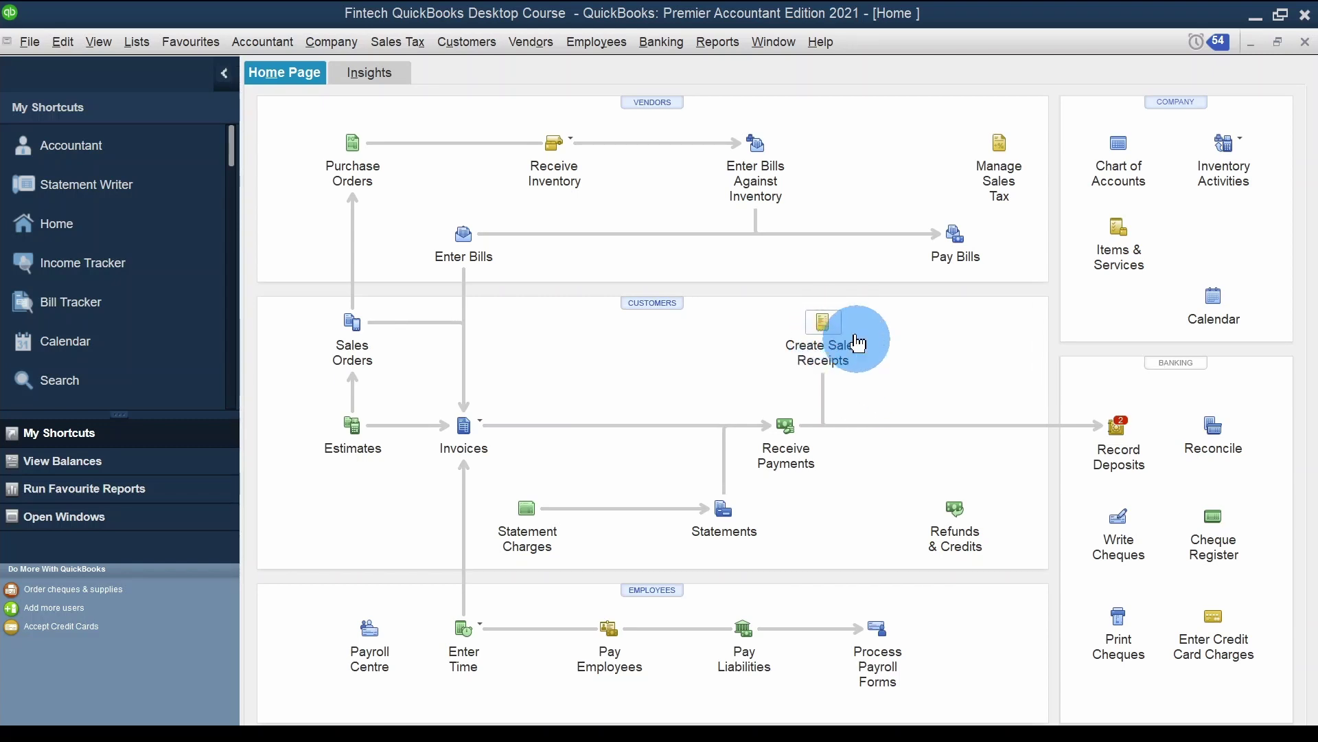
Start a new sales receipt and enter the new customer name 'Daily Customer Sales'
click(829, 357)
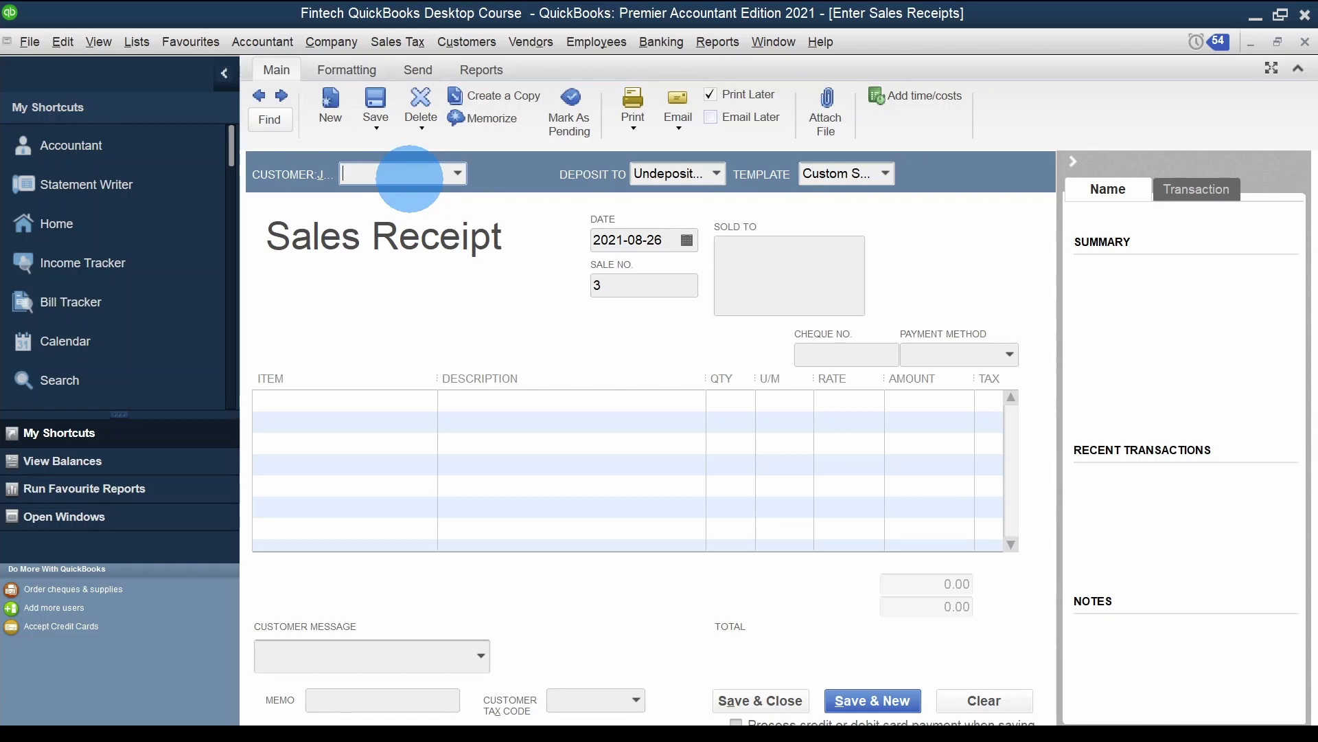
text(X)
key(BackSpace)
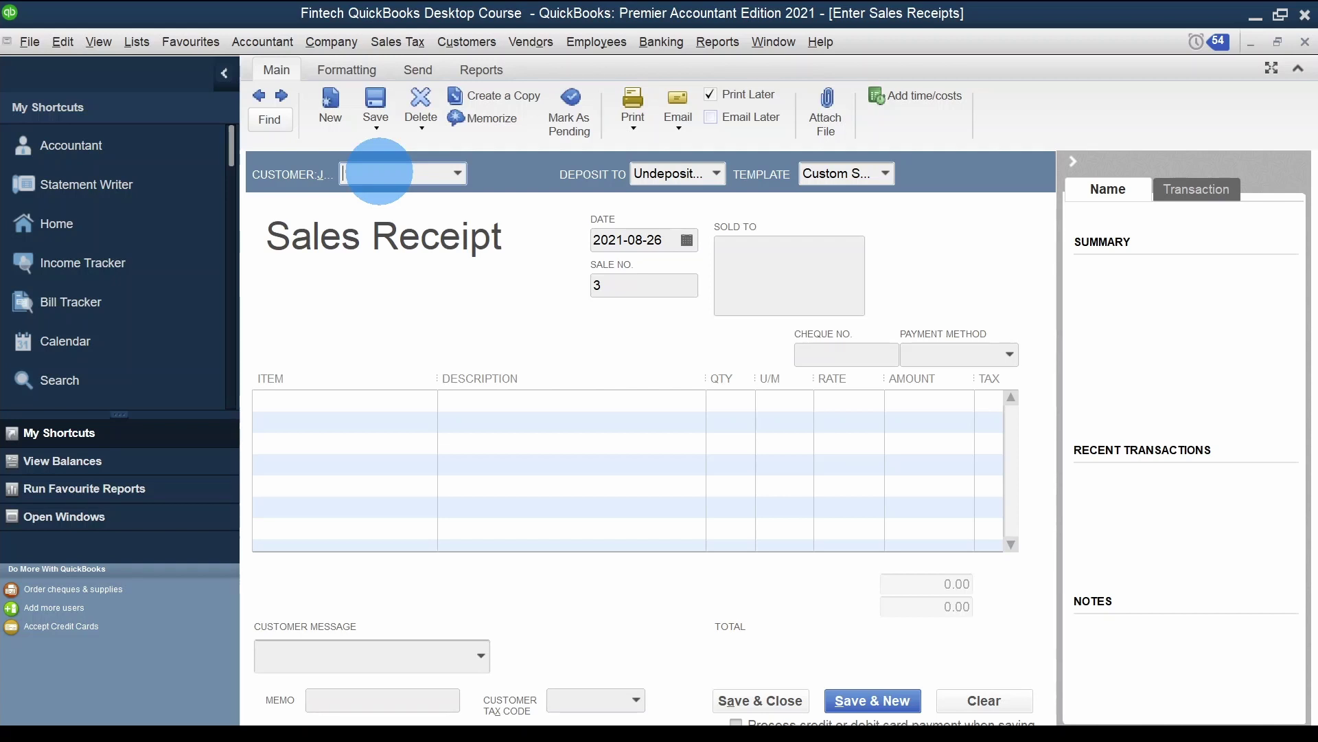
text(Daily Sales)
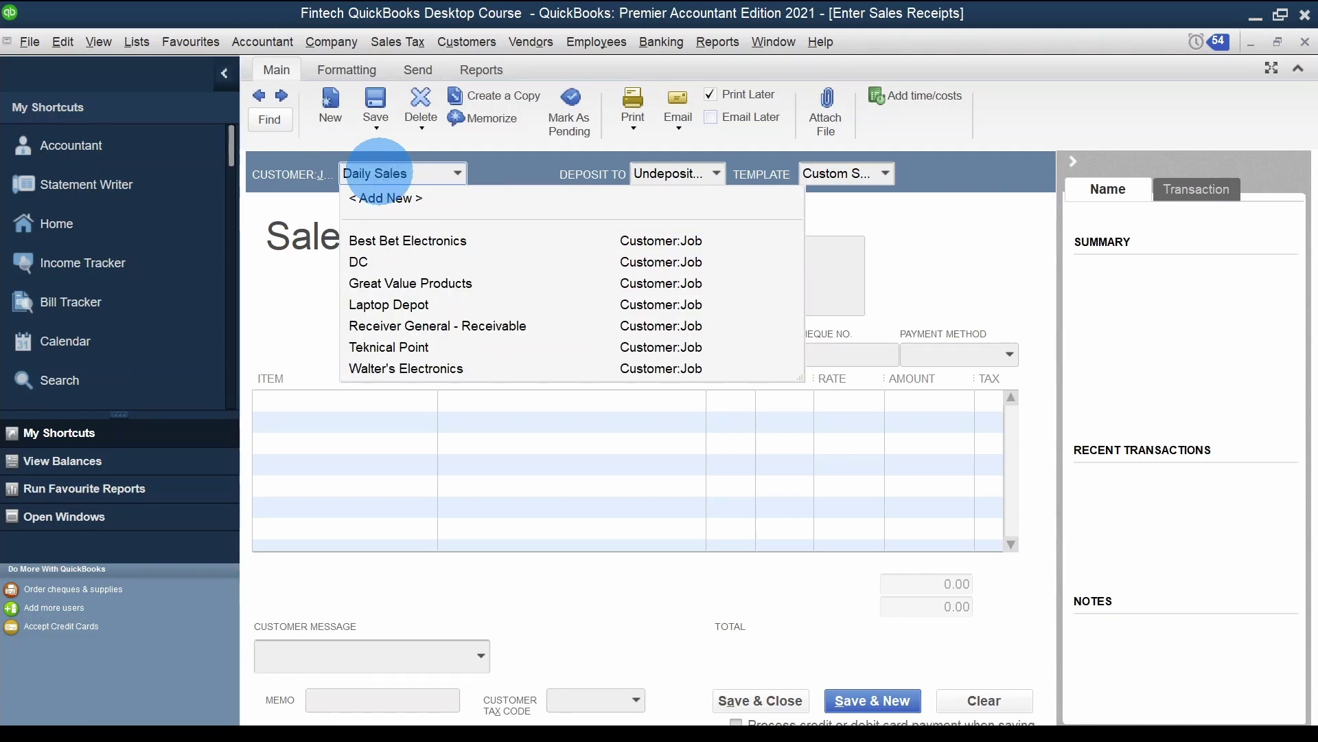
key(BackSpace)
key(BackSpace)
key(BackSpace)
key(BackSpace)
key(BackSpace)
key(BackSpace)
text(Customer Sales)
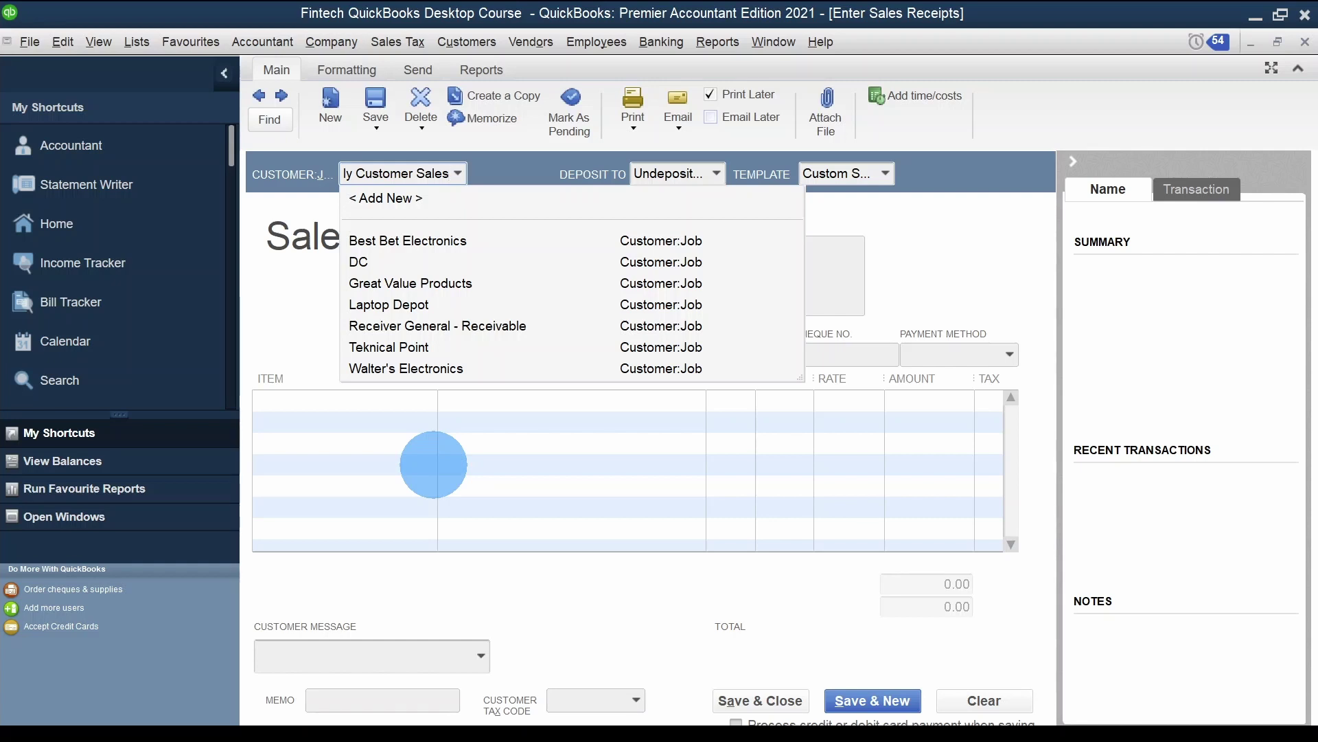
click(434, 464)
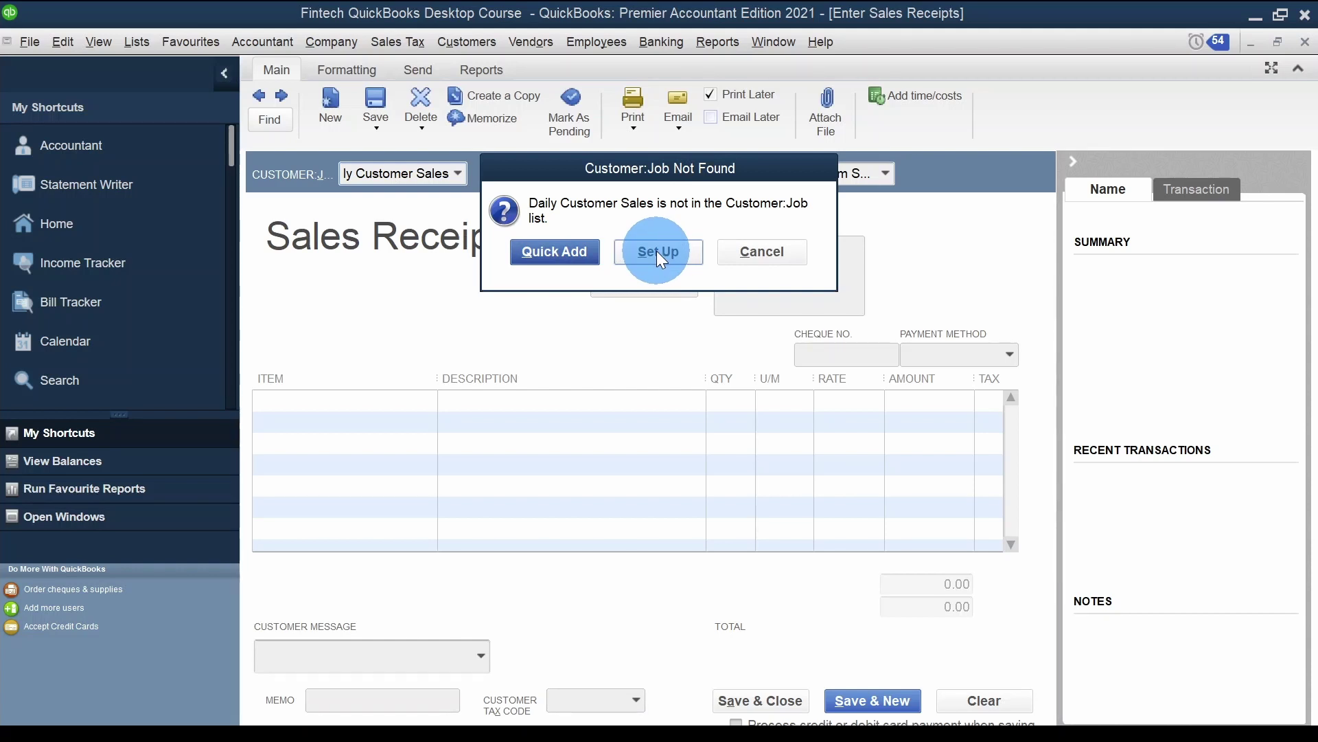
Quick Add Daily Customer Sales, then enter the customer's name and street line in Sold To
click(553, 251)
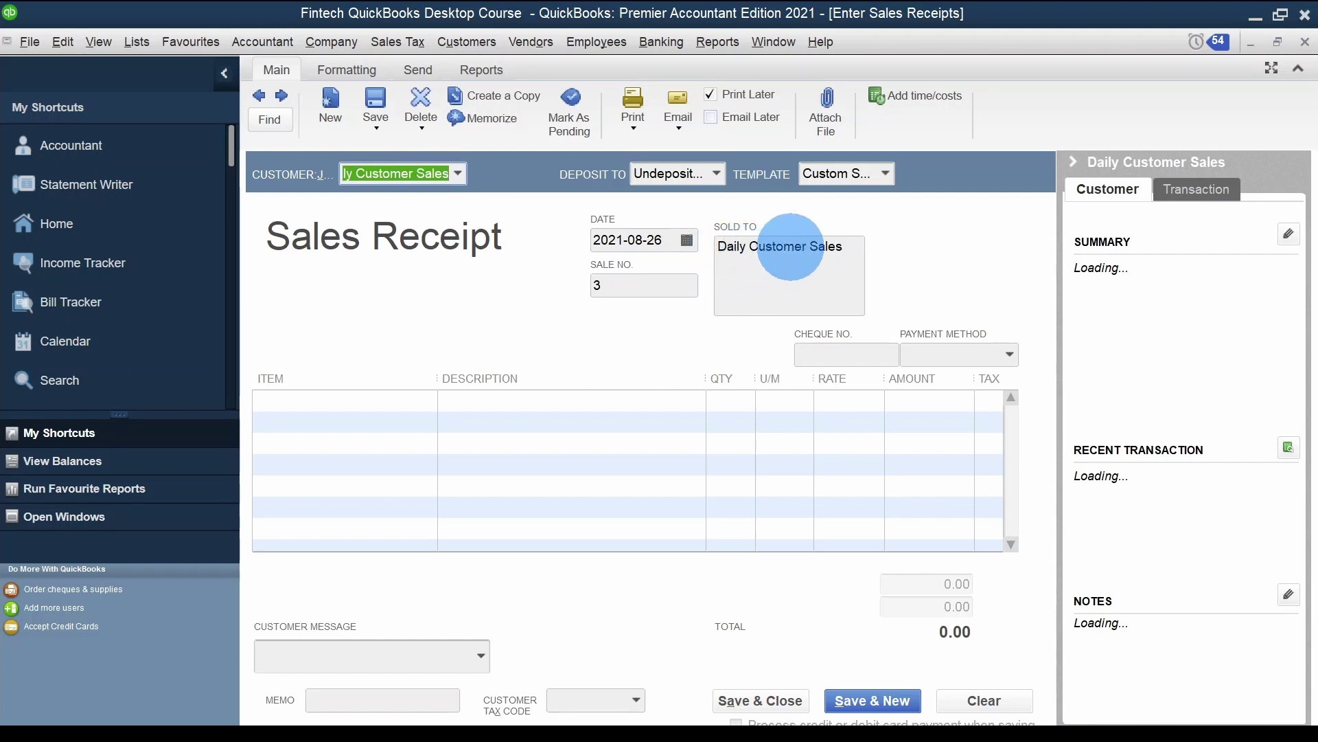
click(785, 245)
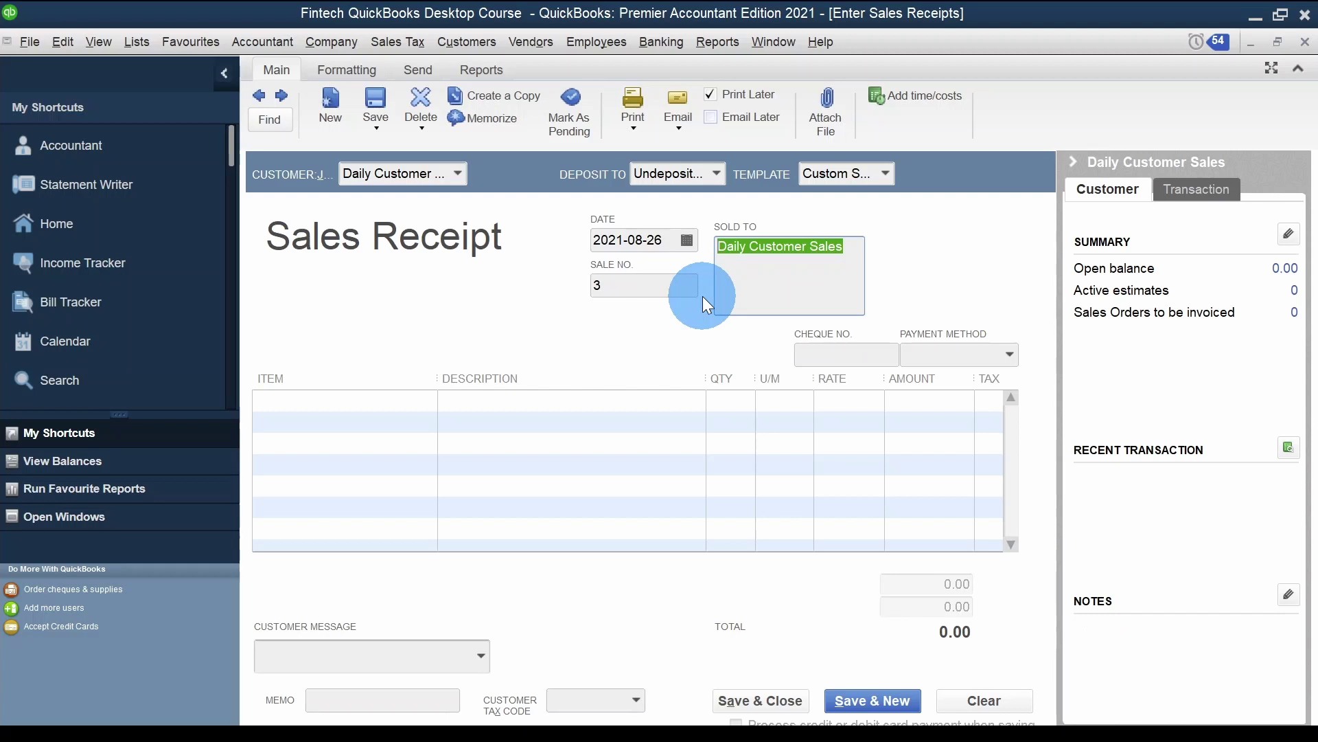
text(First N)
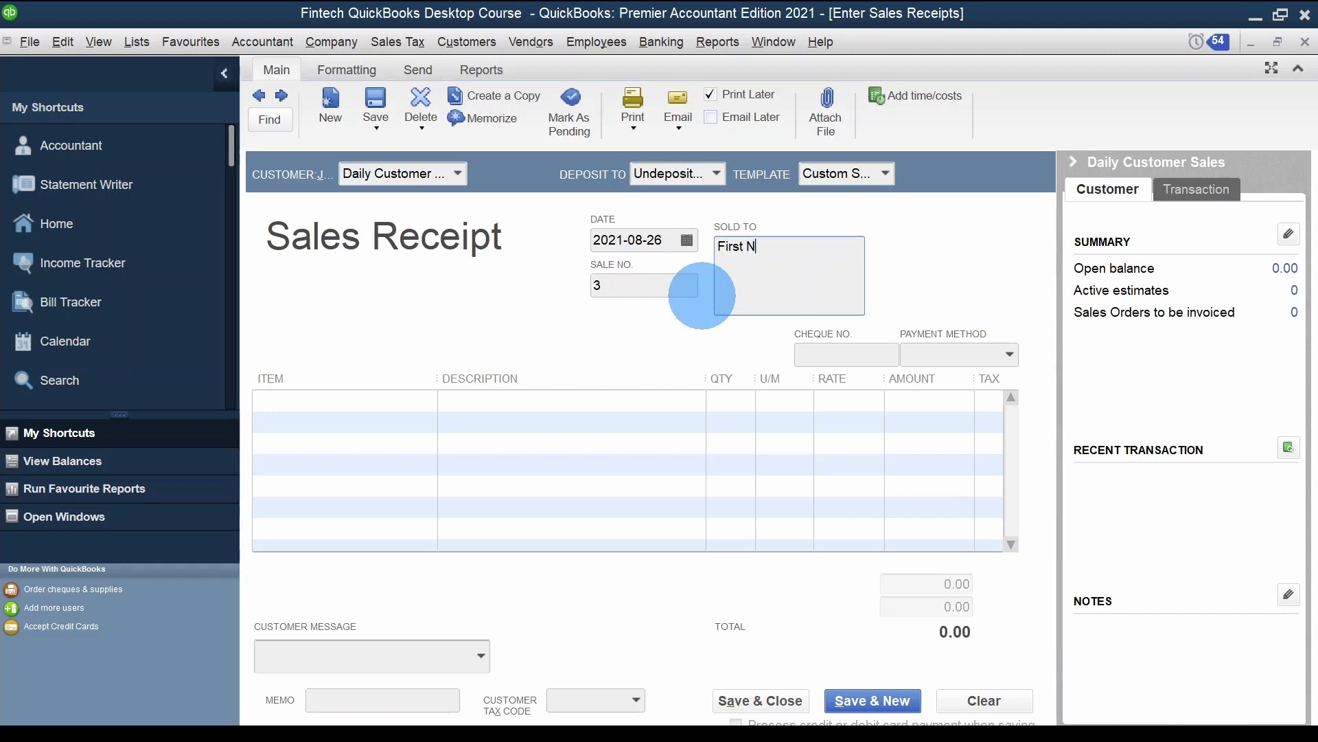
text(ame, Last)
text( Name )
text(100 T)
text(raining Lane)
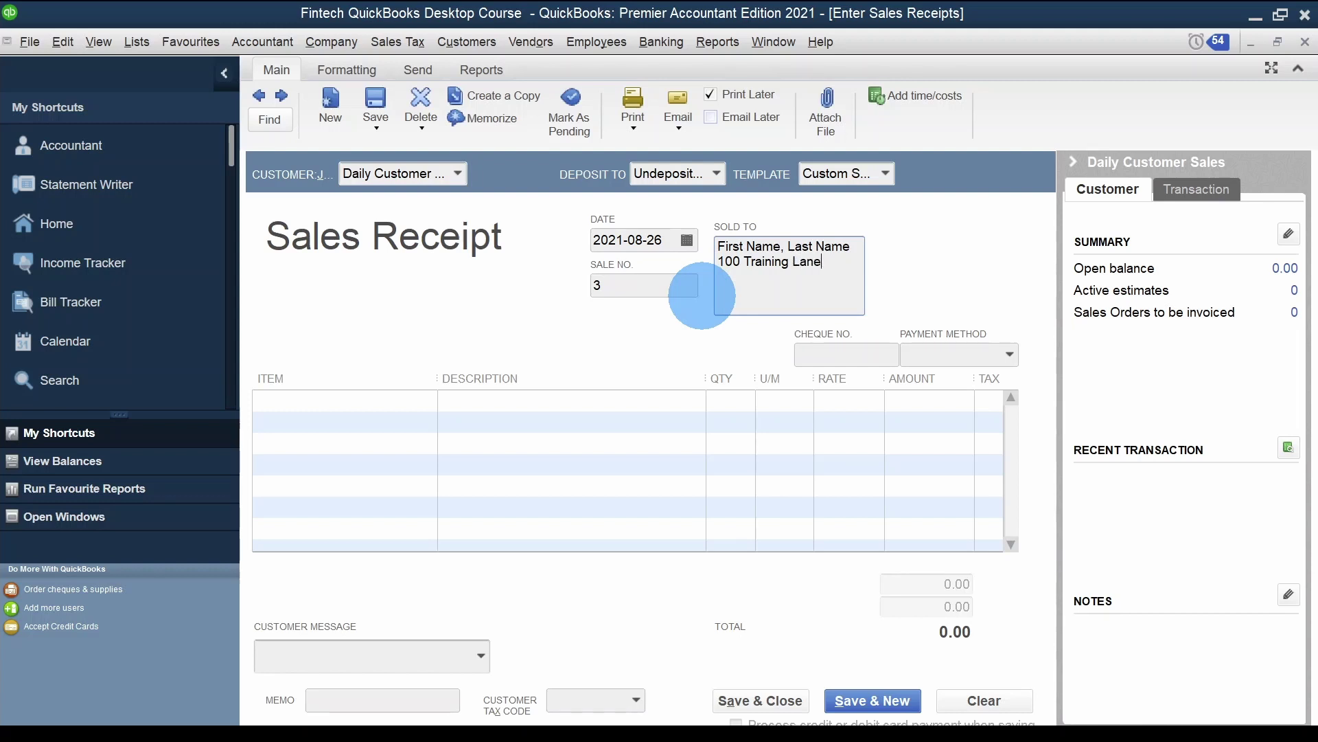
key(Return)
Complete the Sold To address with the customer's city, province and postal code
text(Mississauga, ON)
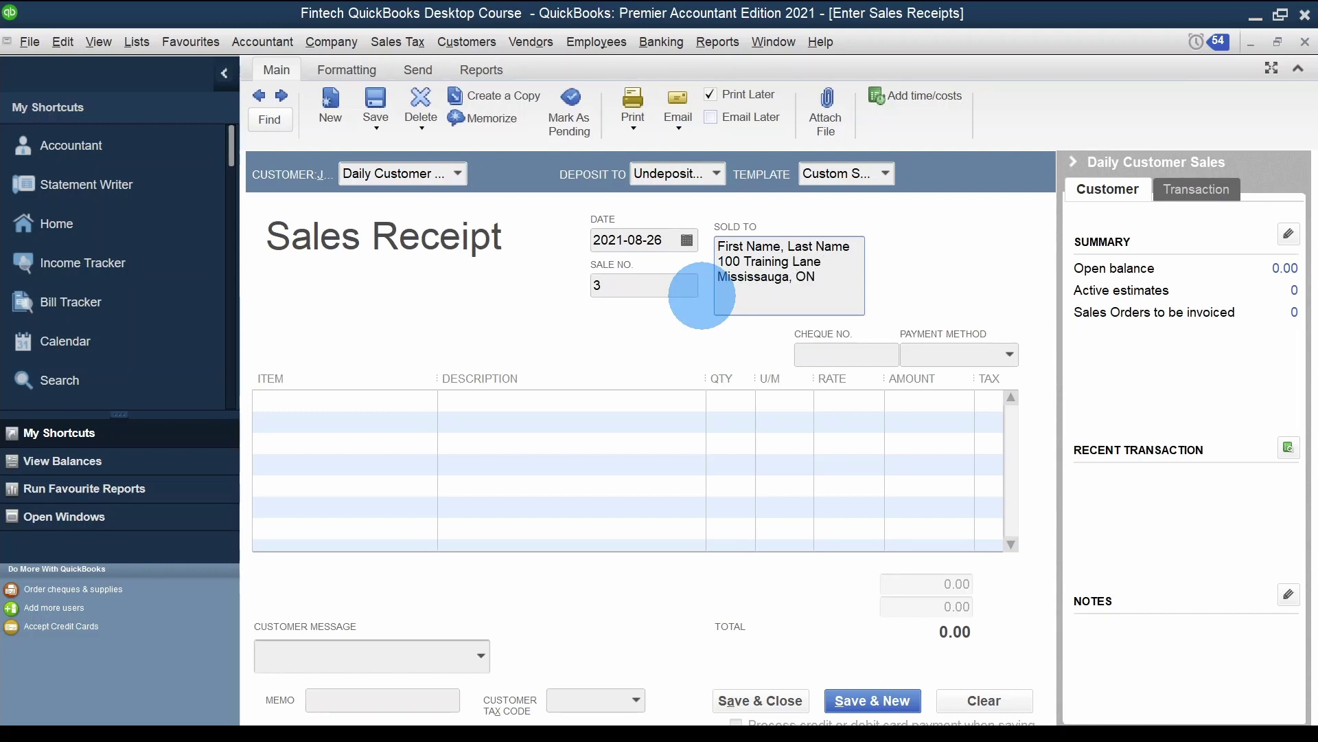
key(Return)
text(L4W 1L2)
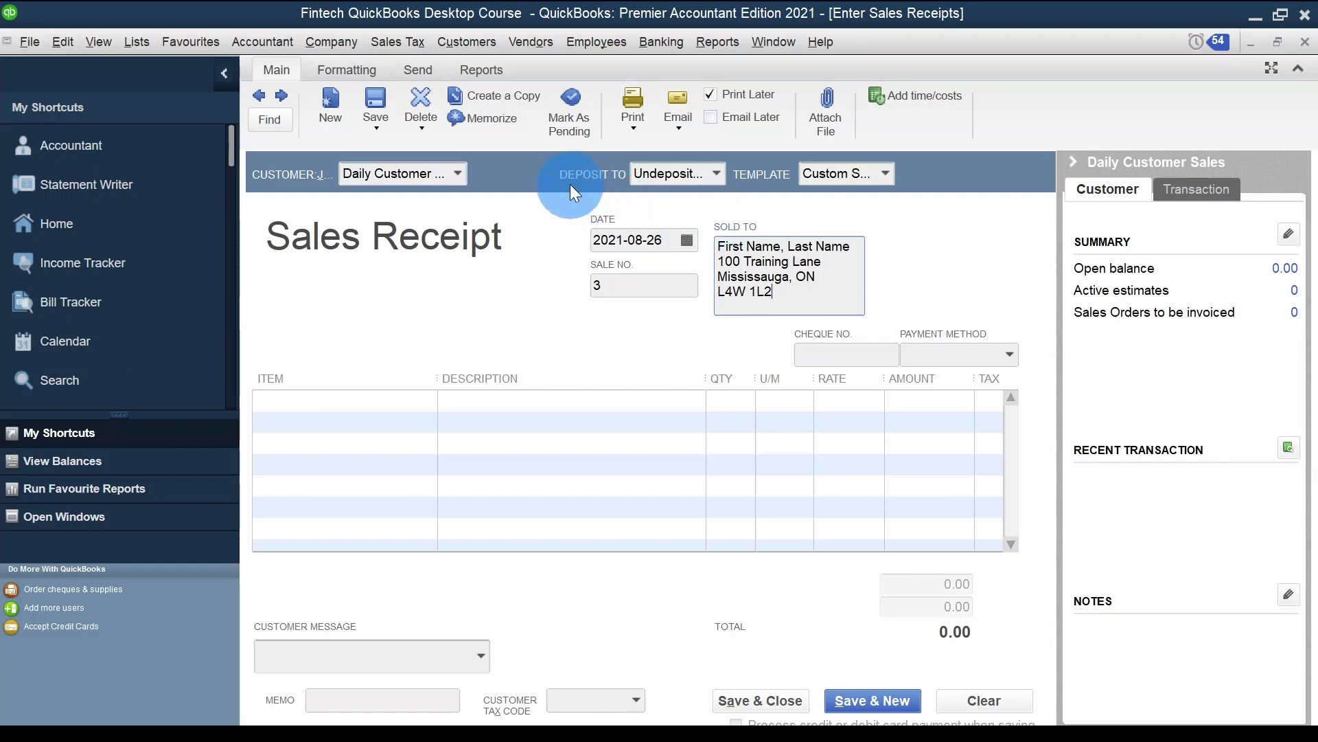
Set the receipt's Deposit To account to Undeposited Funds
click(715, 173)
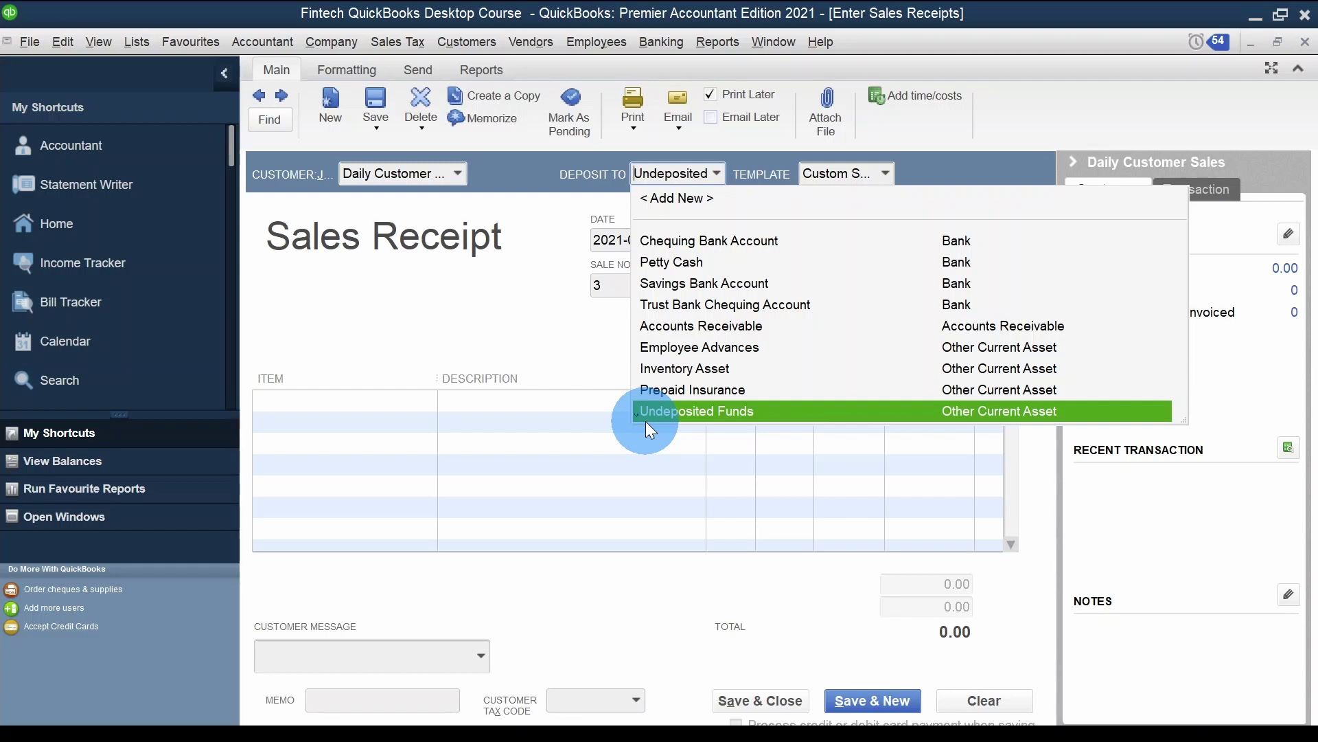
click(699, 240)
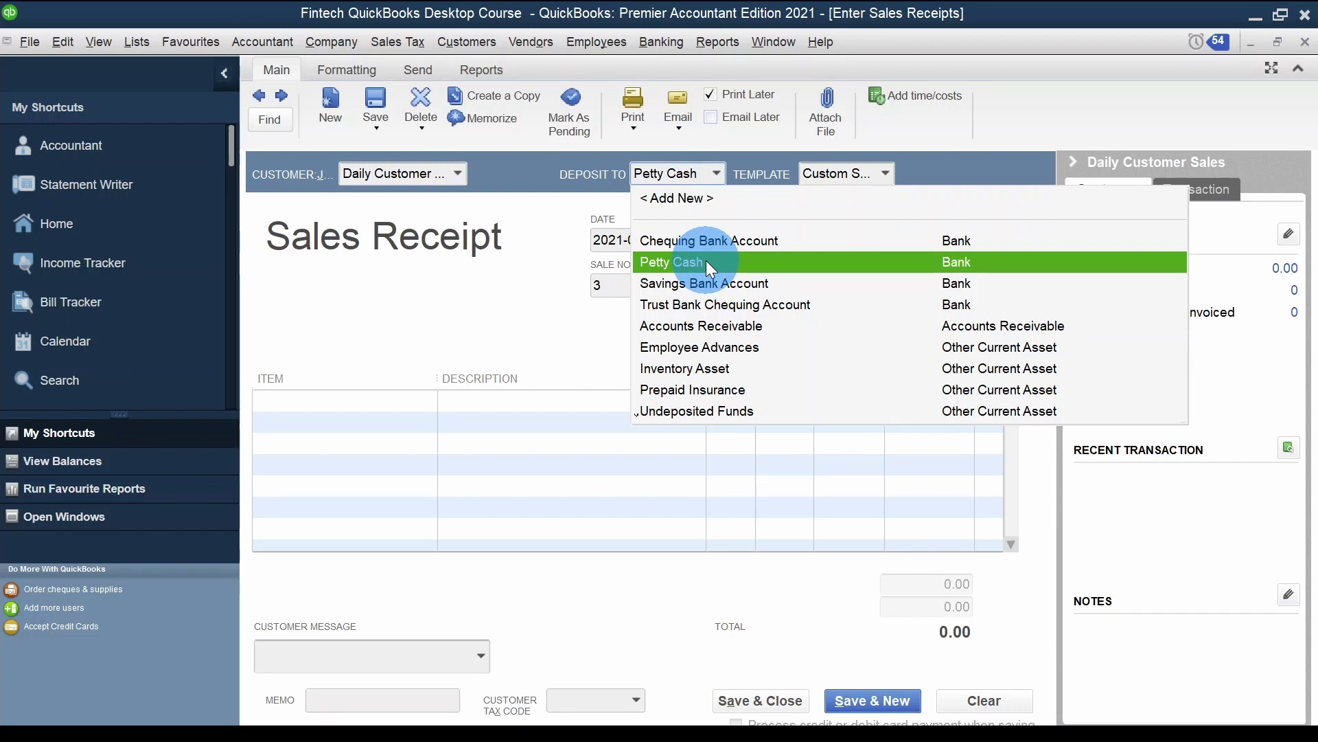
click(694, 411)
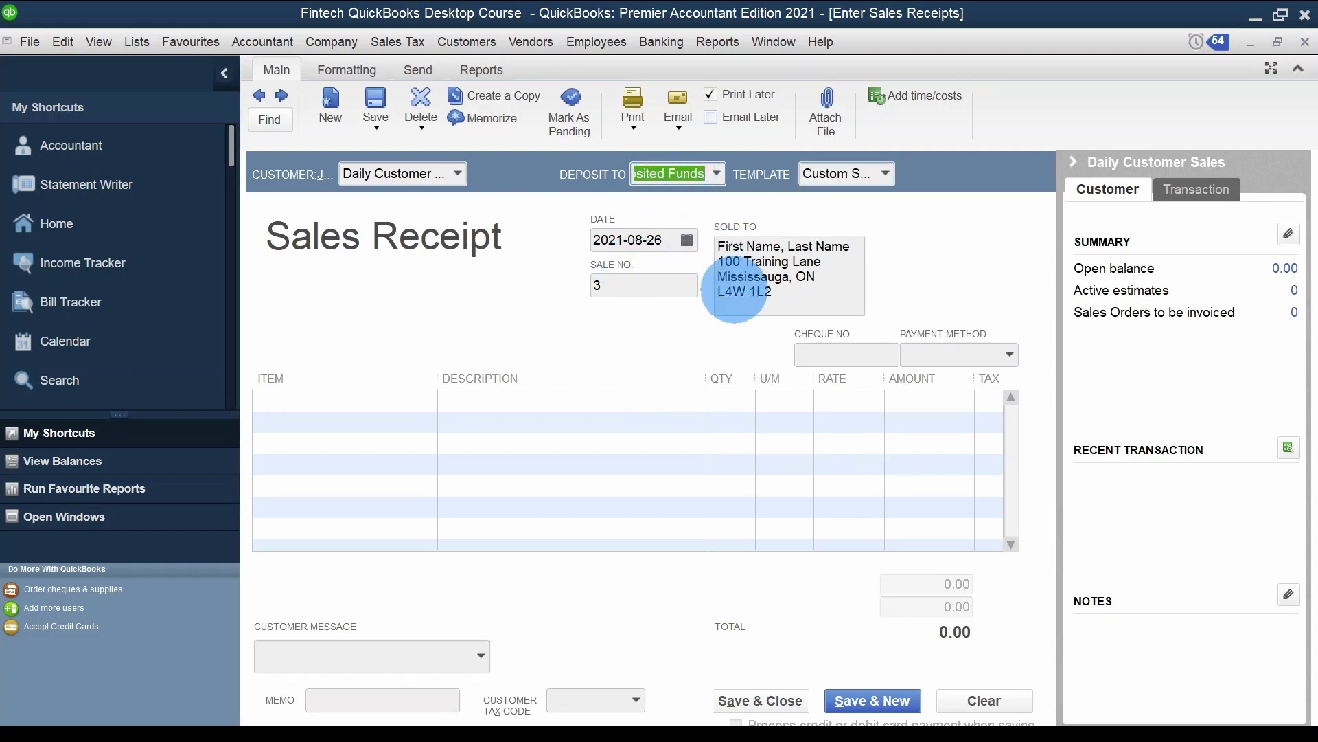
Date the receipt August 26, 2021 and set the sale number to SR003
click(687, 241)
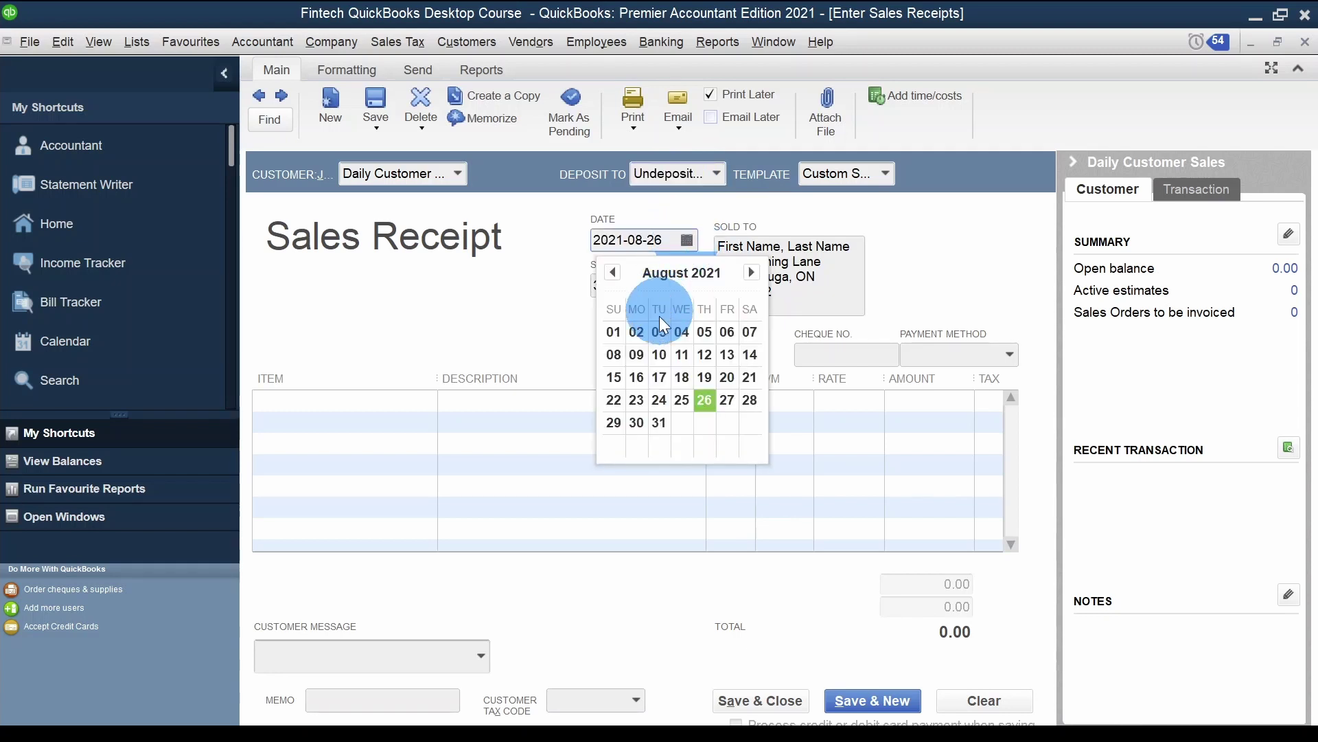
click(703, 399)
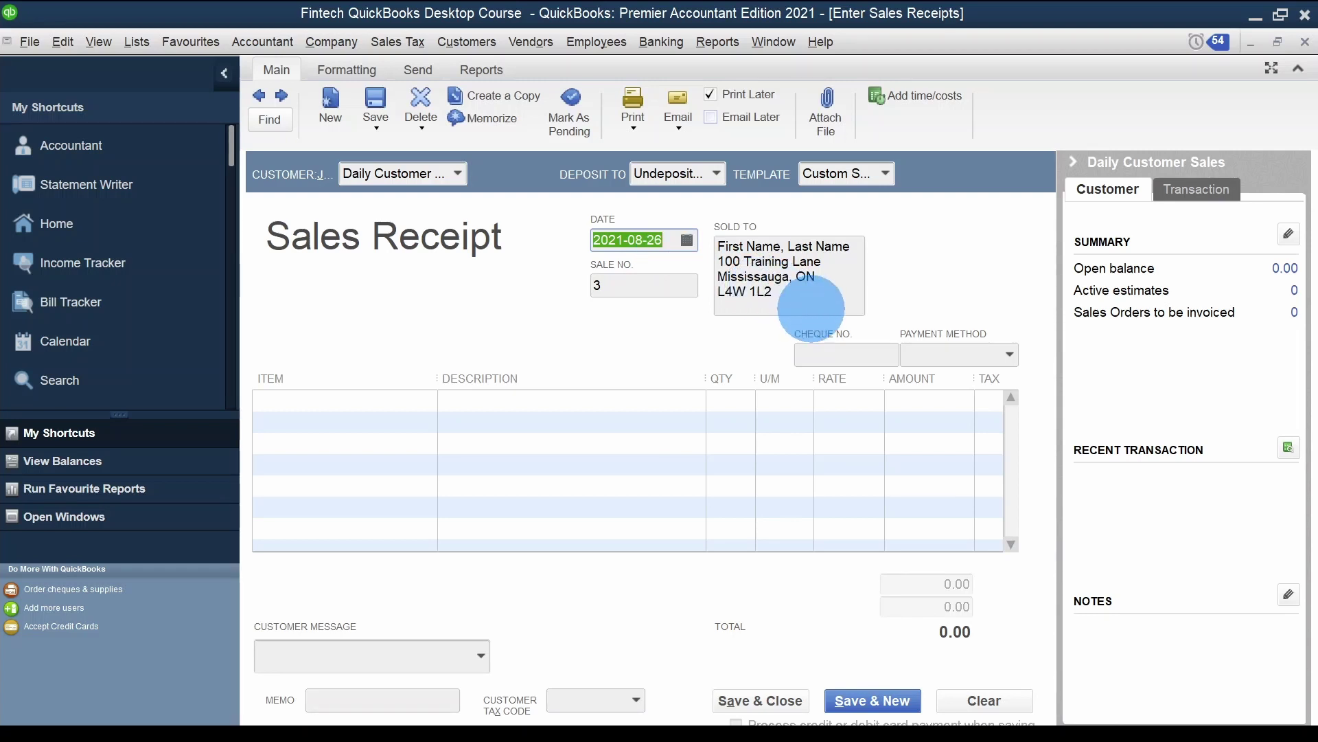
key(Tab)
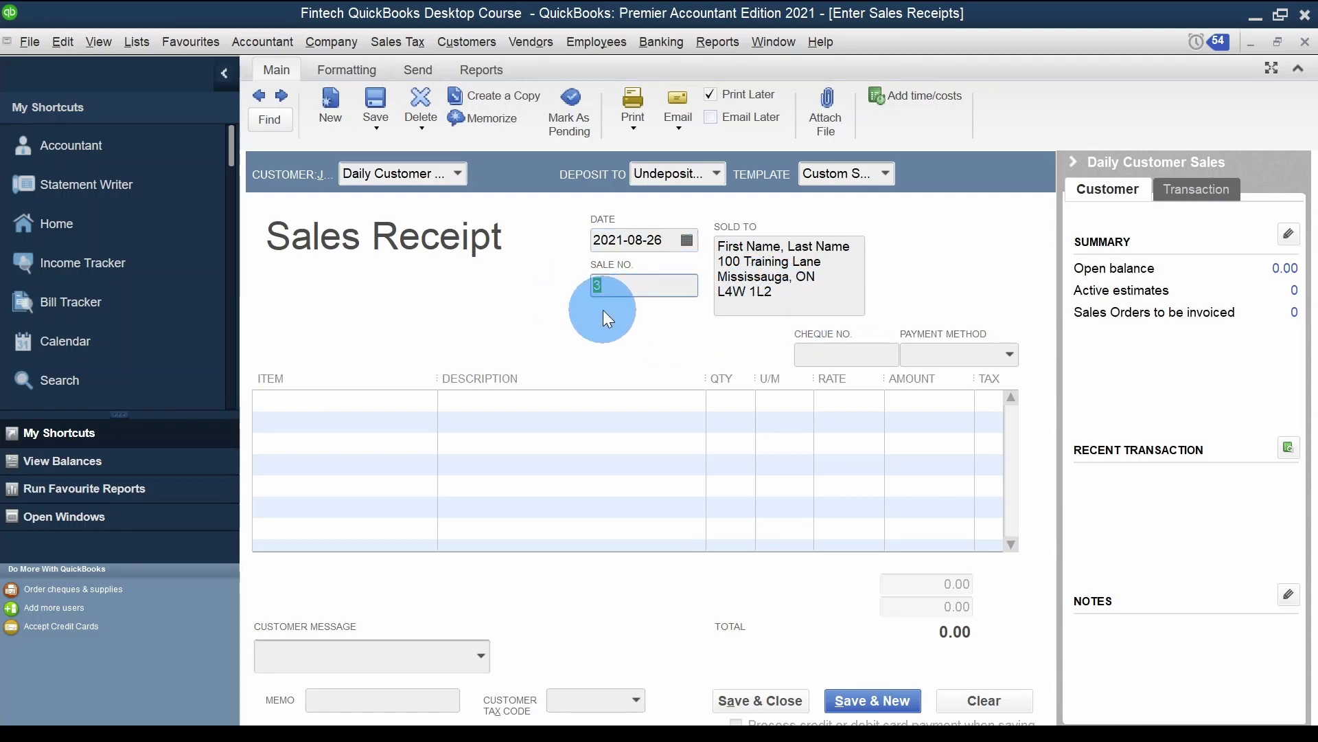
text(SR003)
key(Tab)
key(shift+Tab)
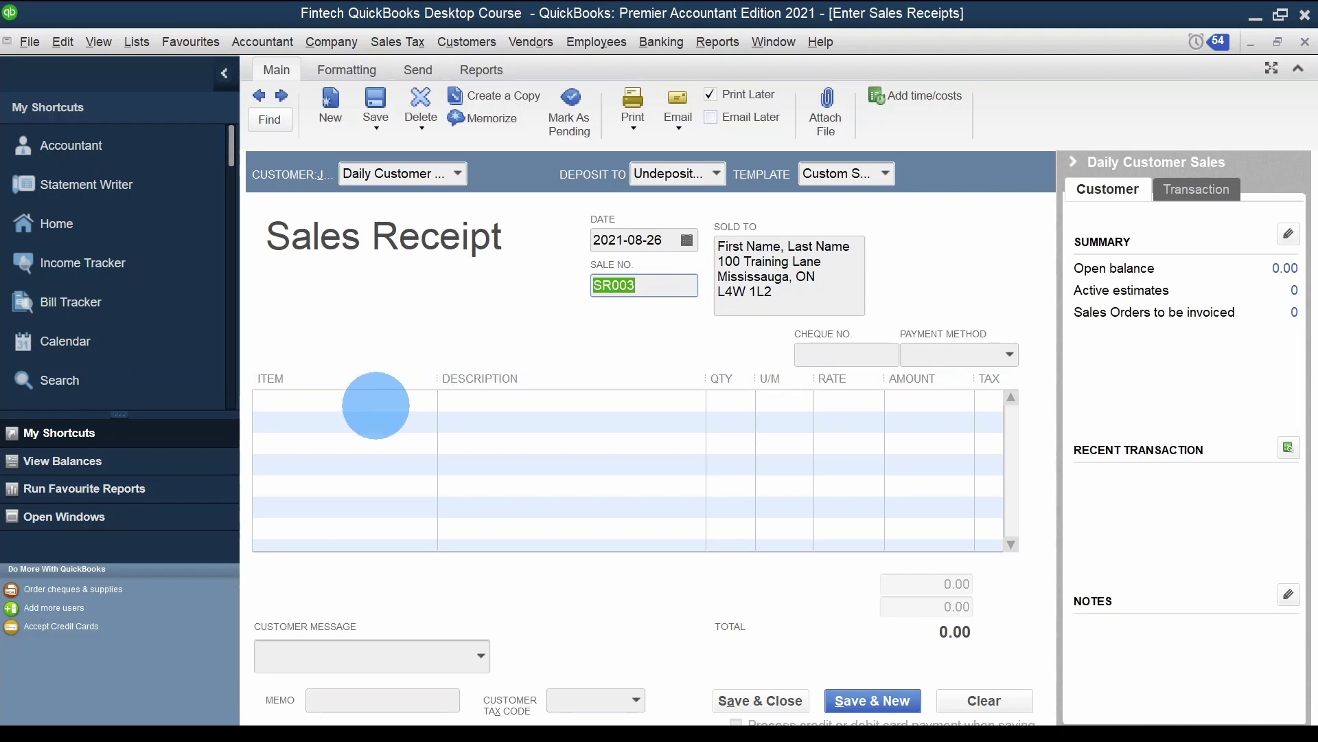
Add a Service Sales line for 100.00 and the message 'Thank you for your business.'
click(389, 404)
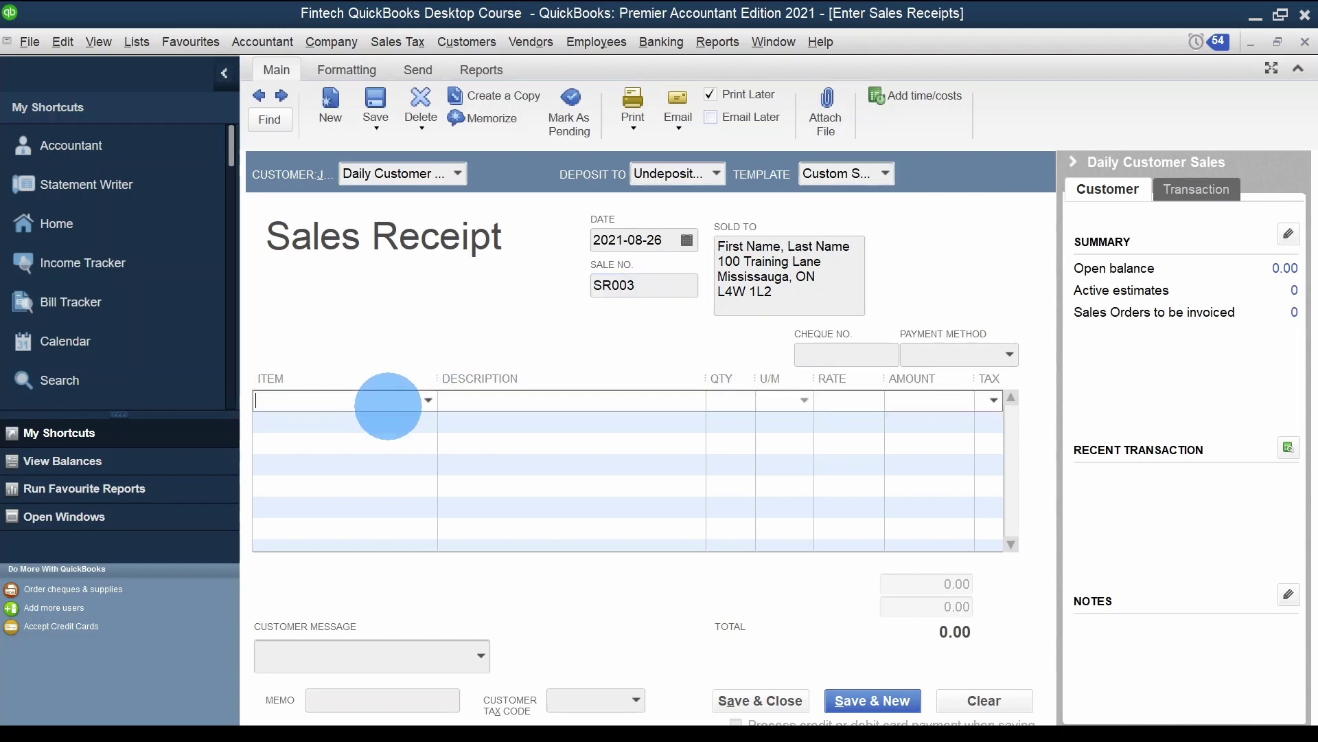
click(428, 400)
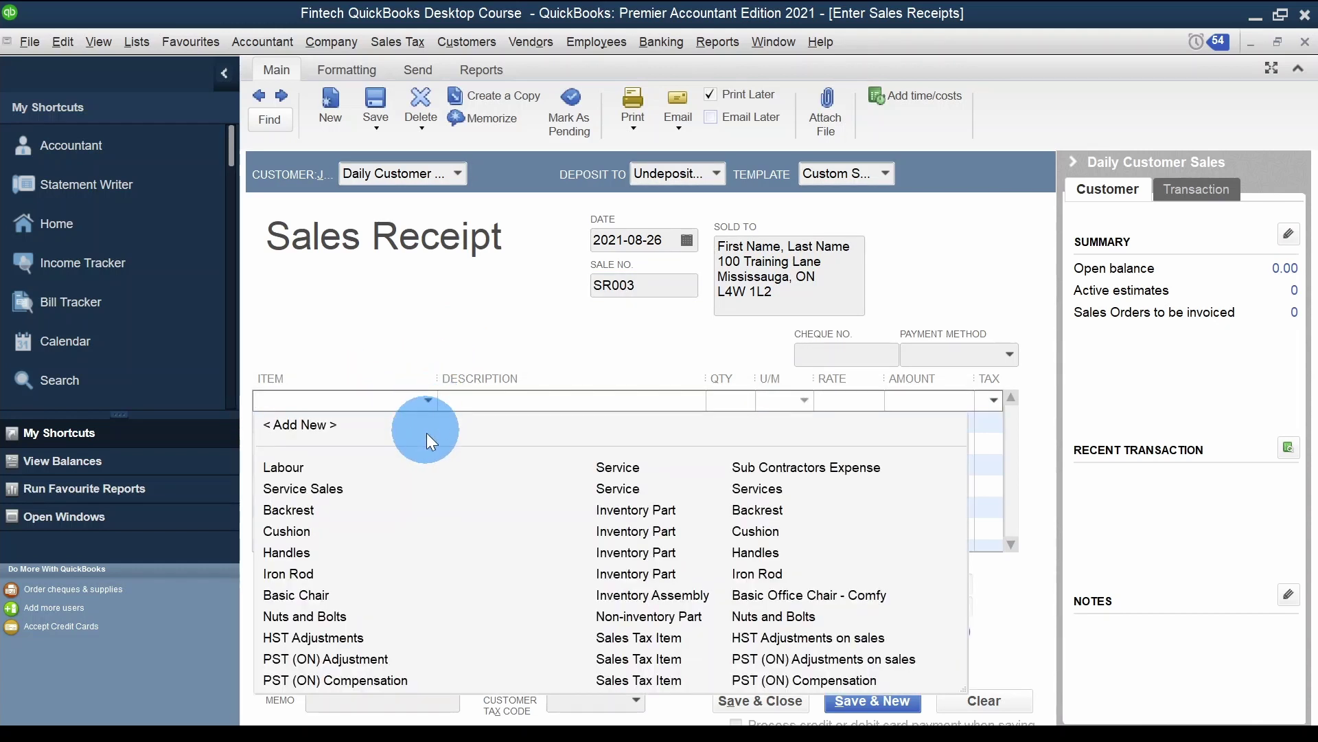
click(455, 493)
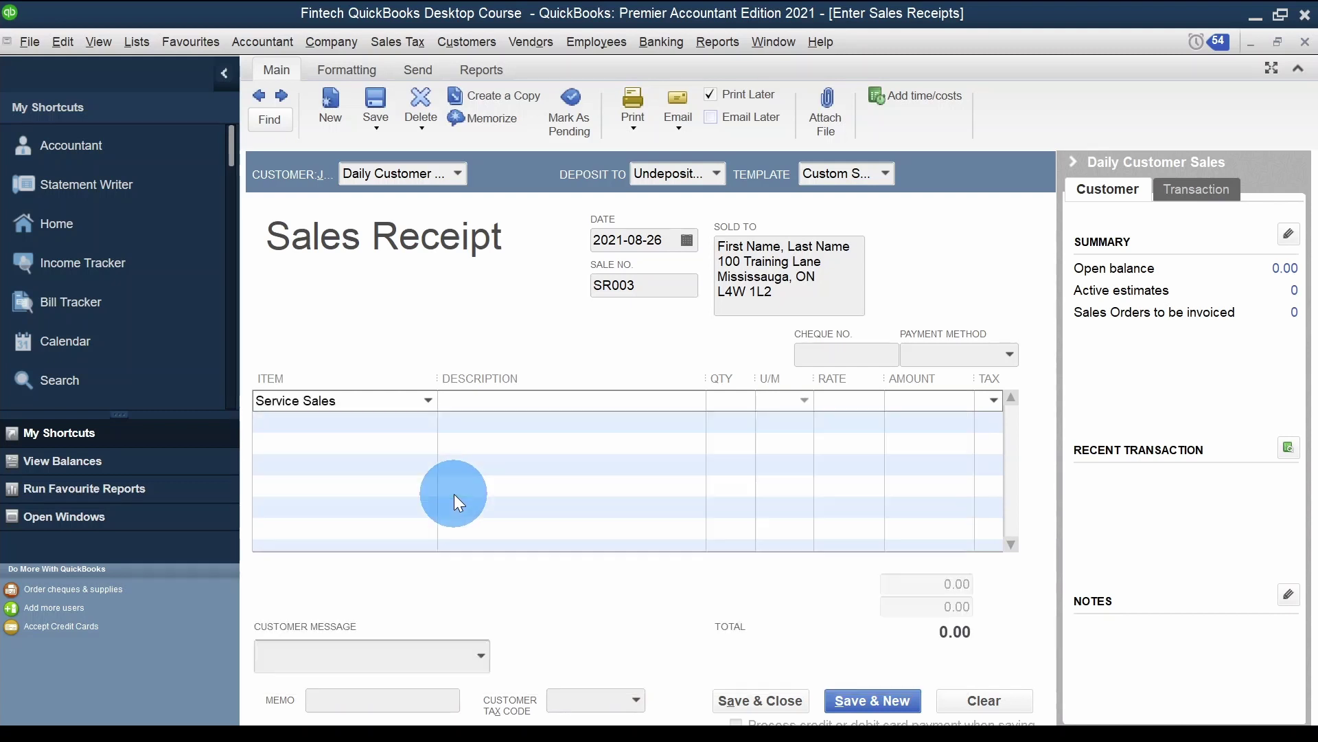
key(Tab)
key(Tab)
key(Tab)
text(100)
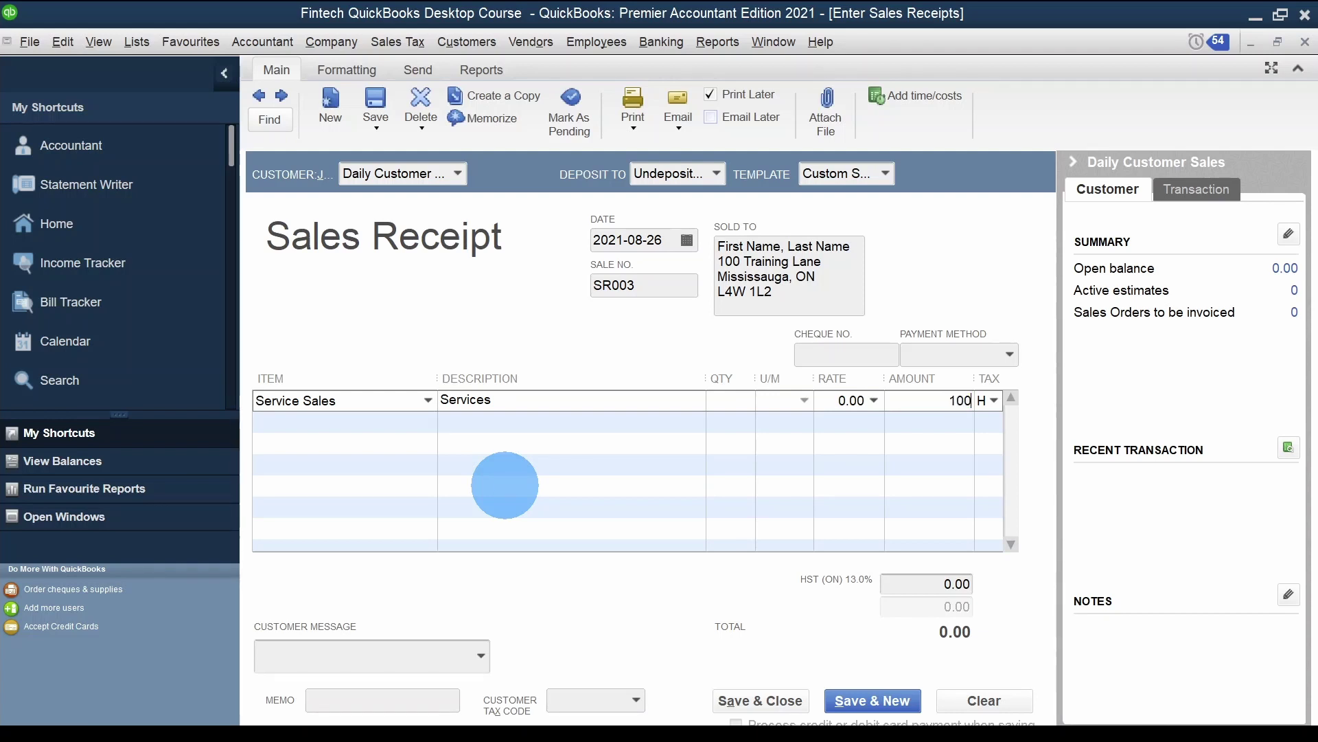
key(Tab)
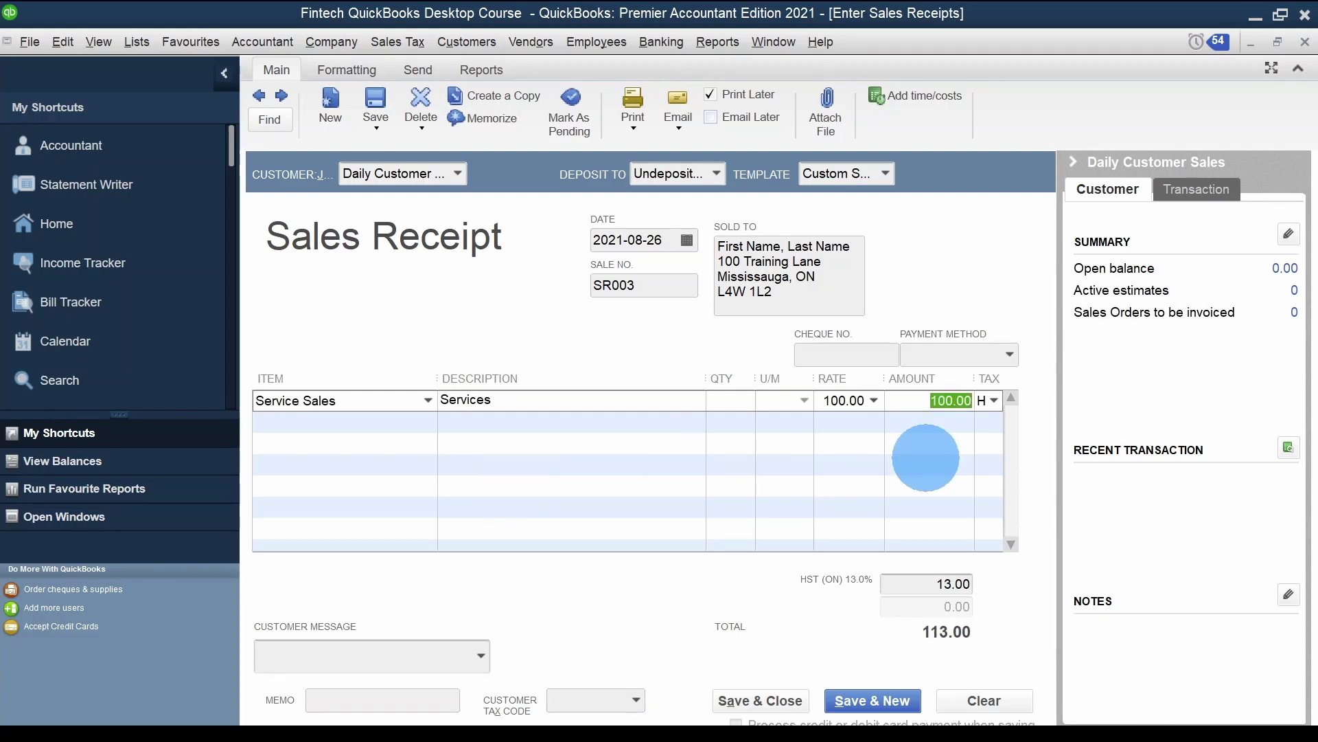
click(942, 400)
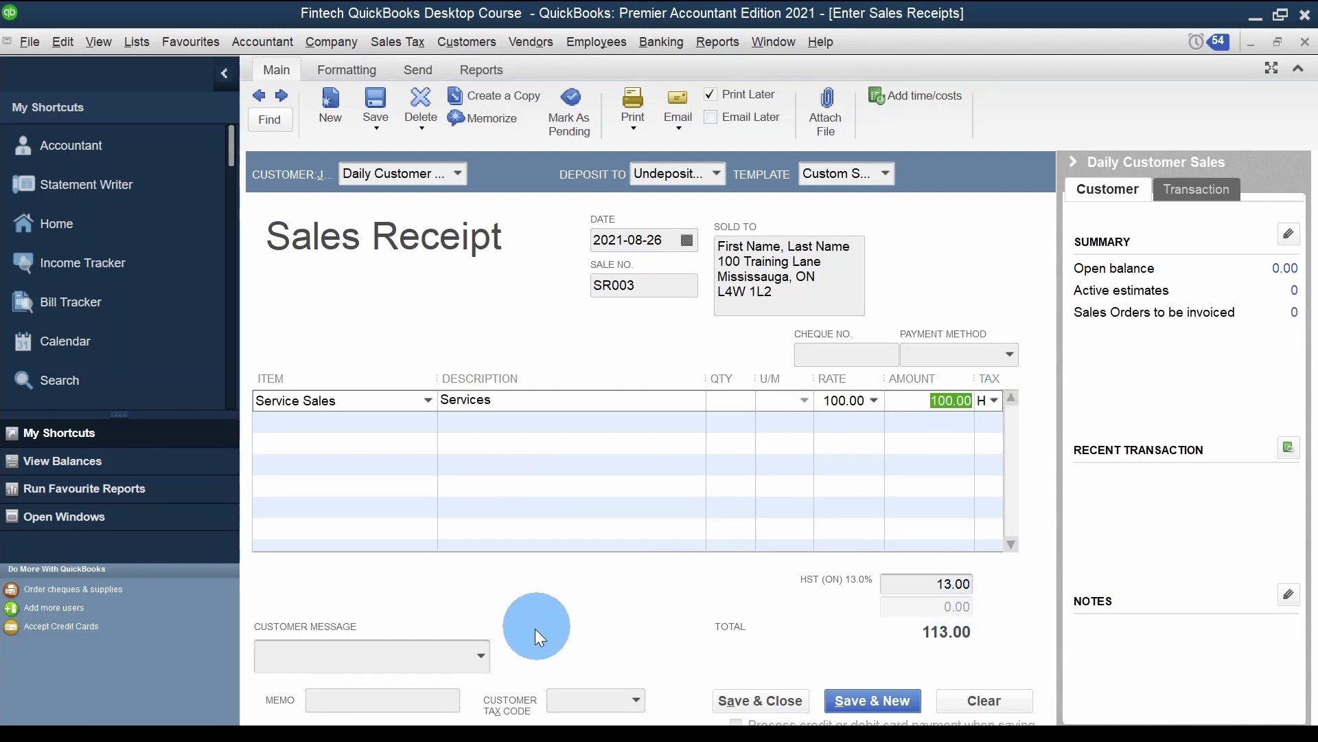
click(480, 654)
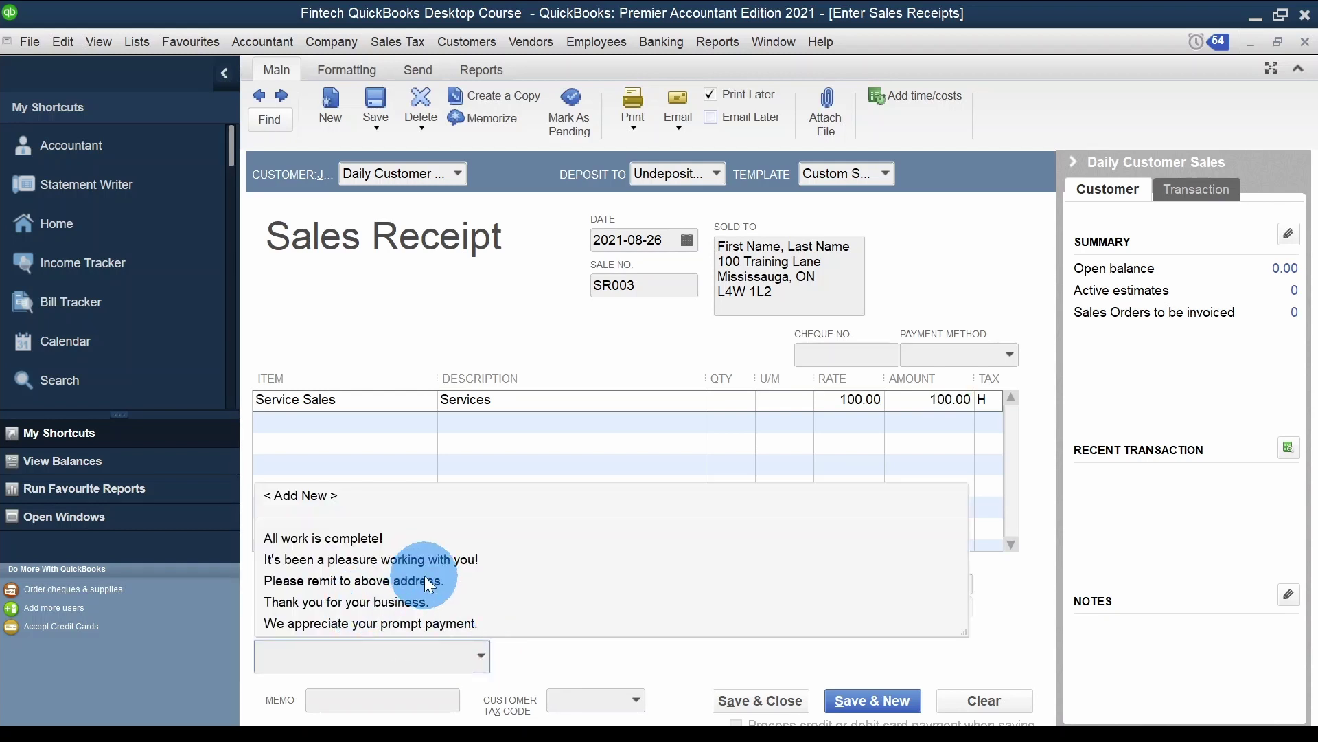
click(417, 603)
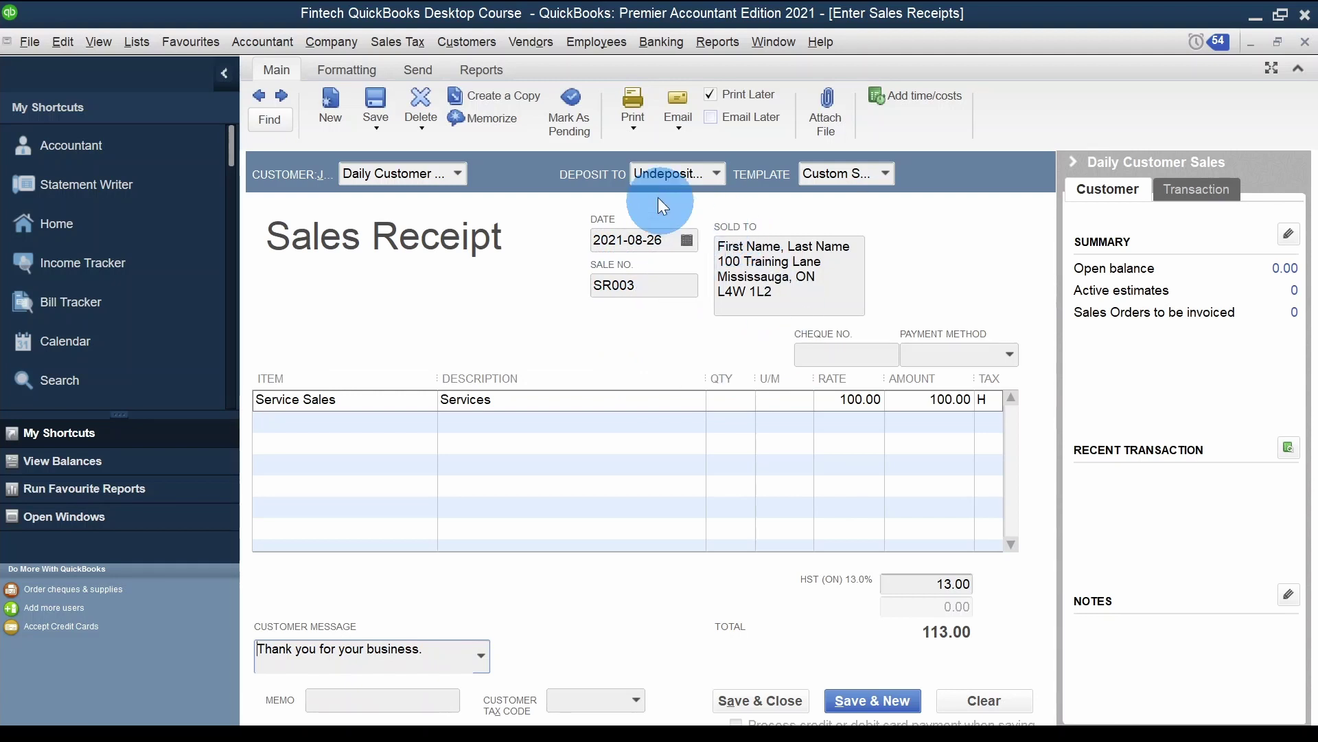
click(635, 133)
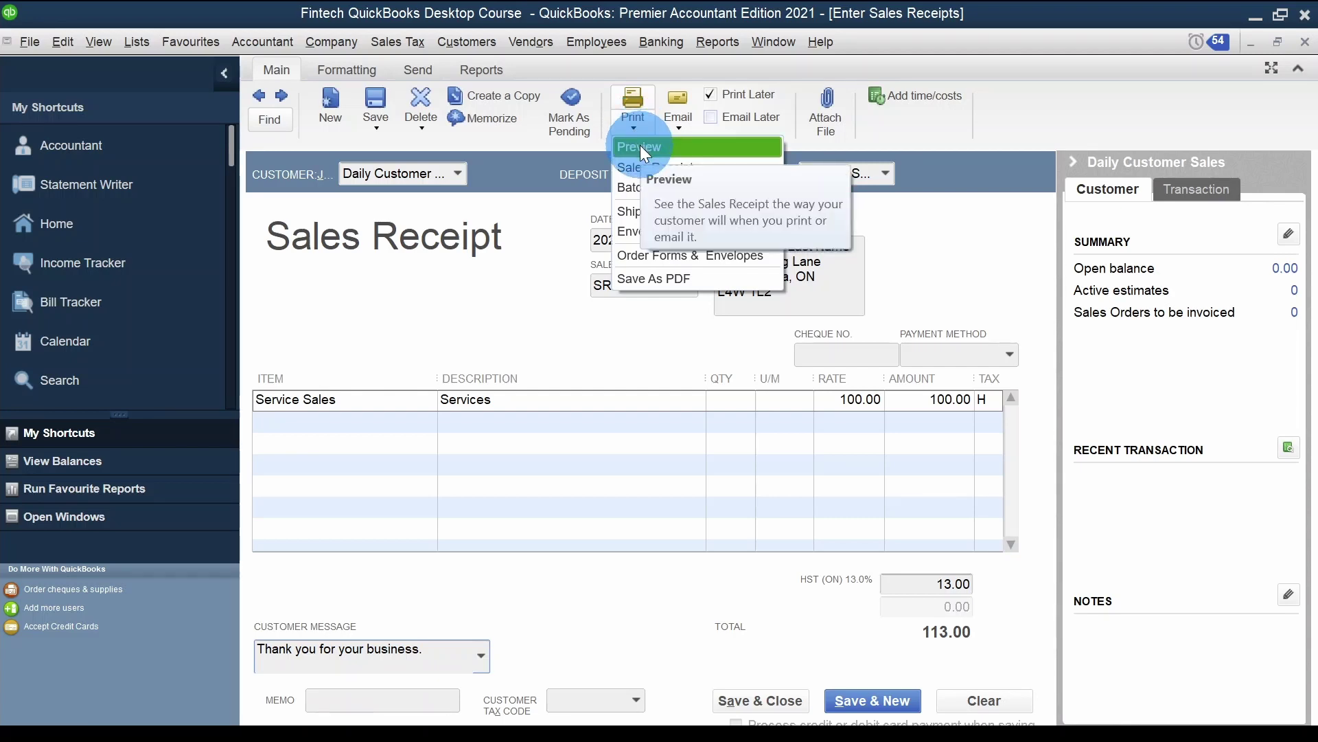
click(640, 146)
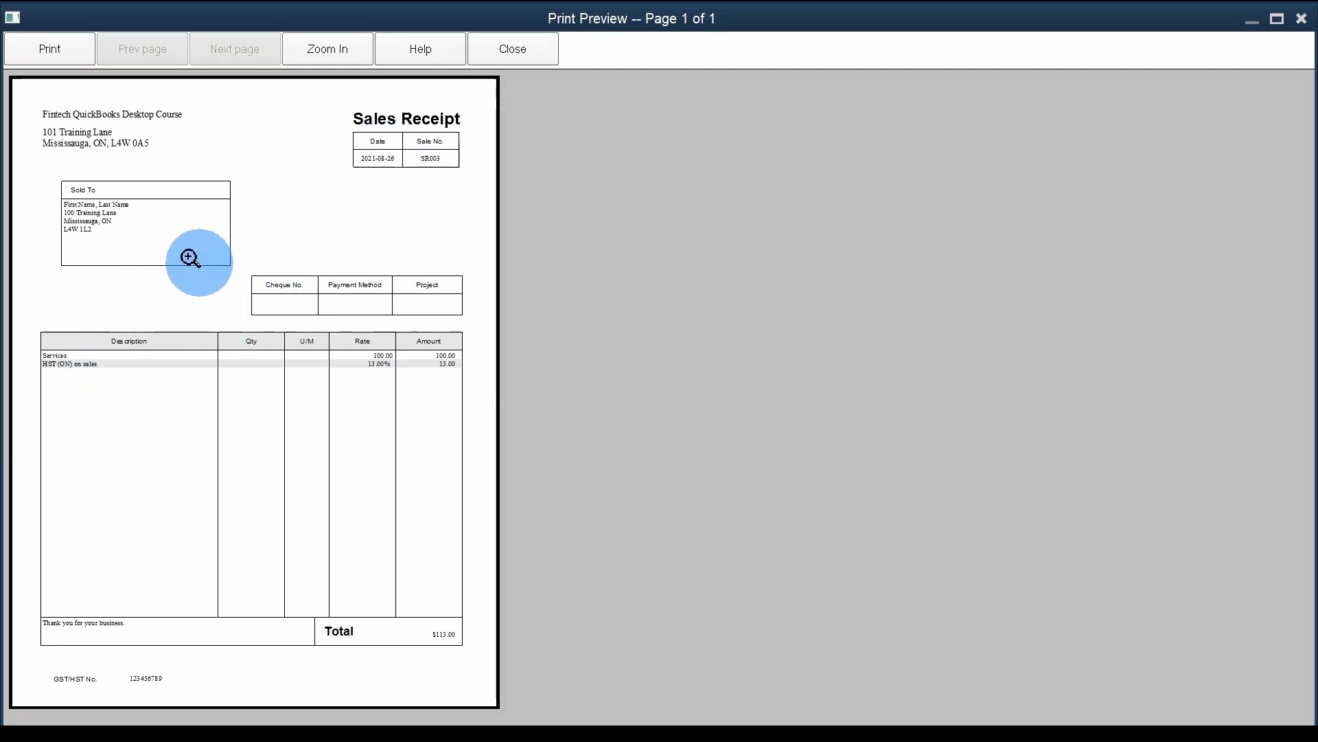
click(99, 214)
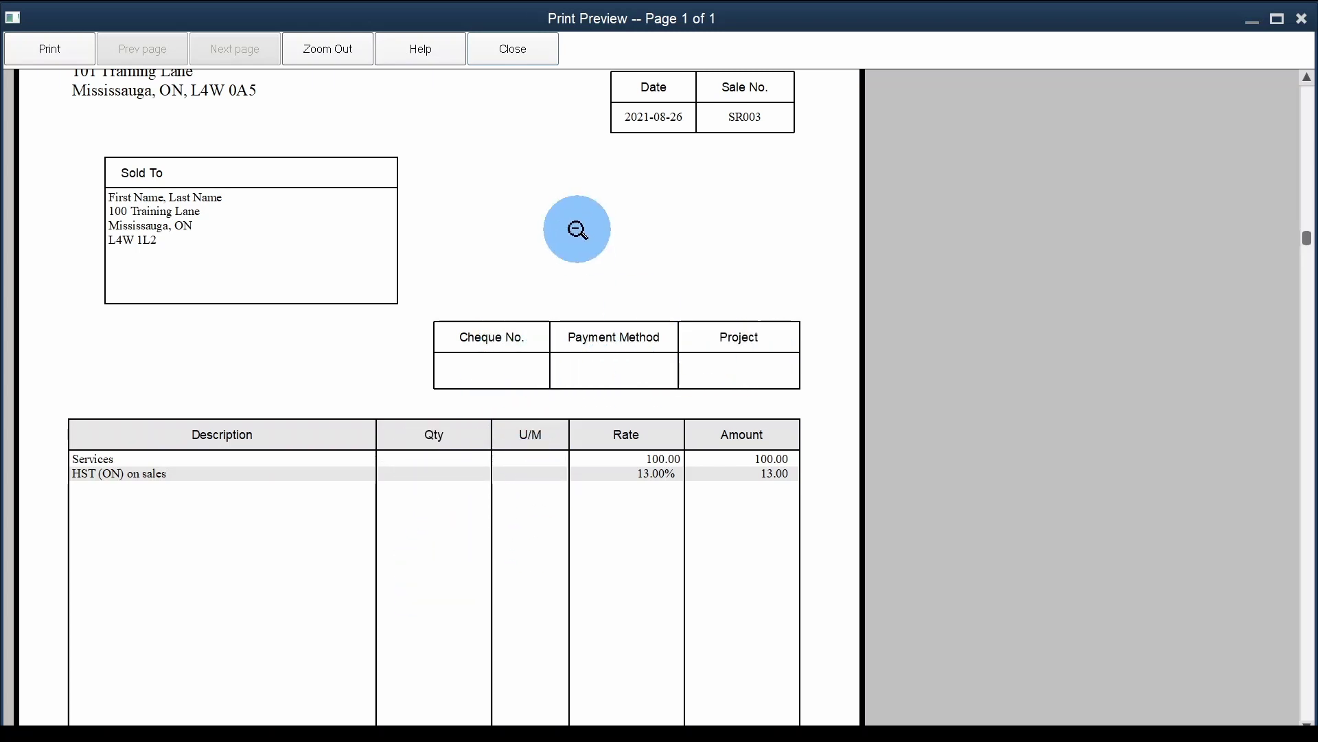
click(460, 174)
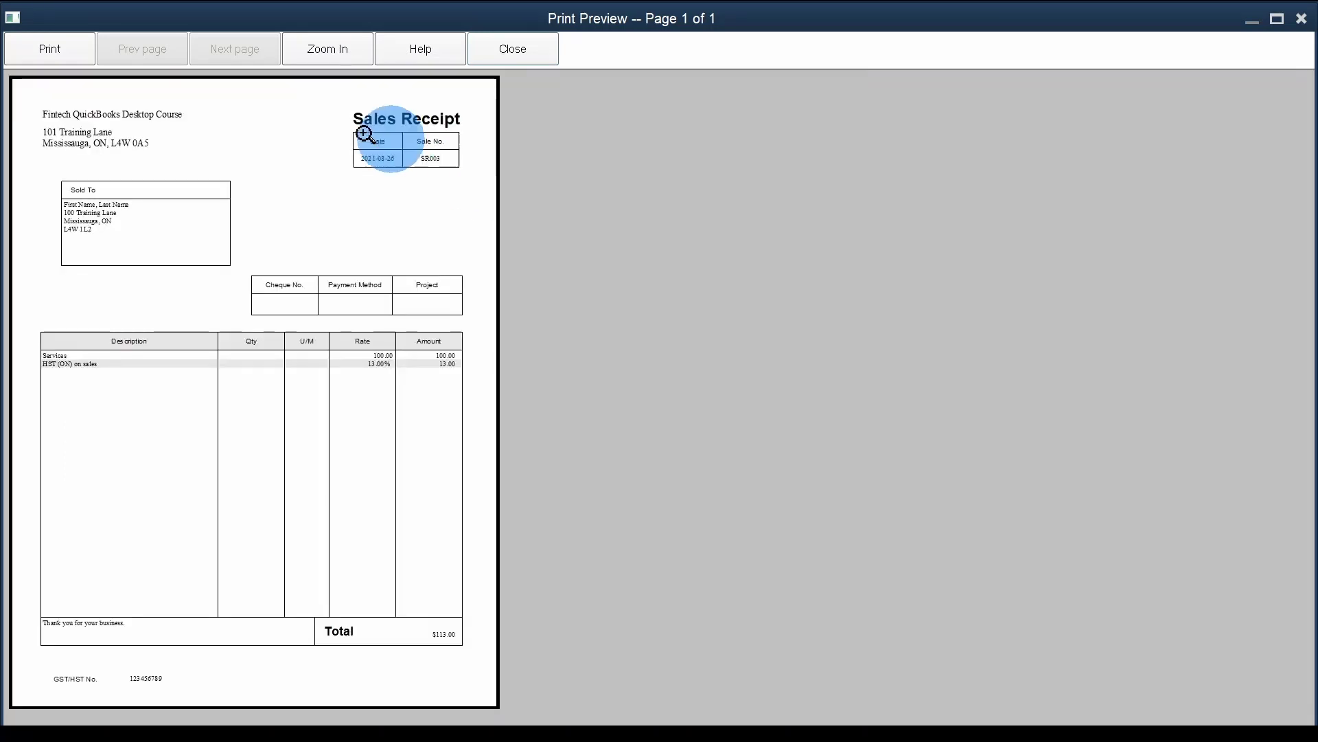
click(150, 128)
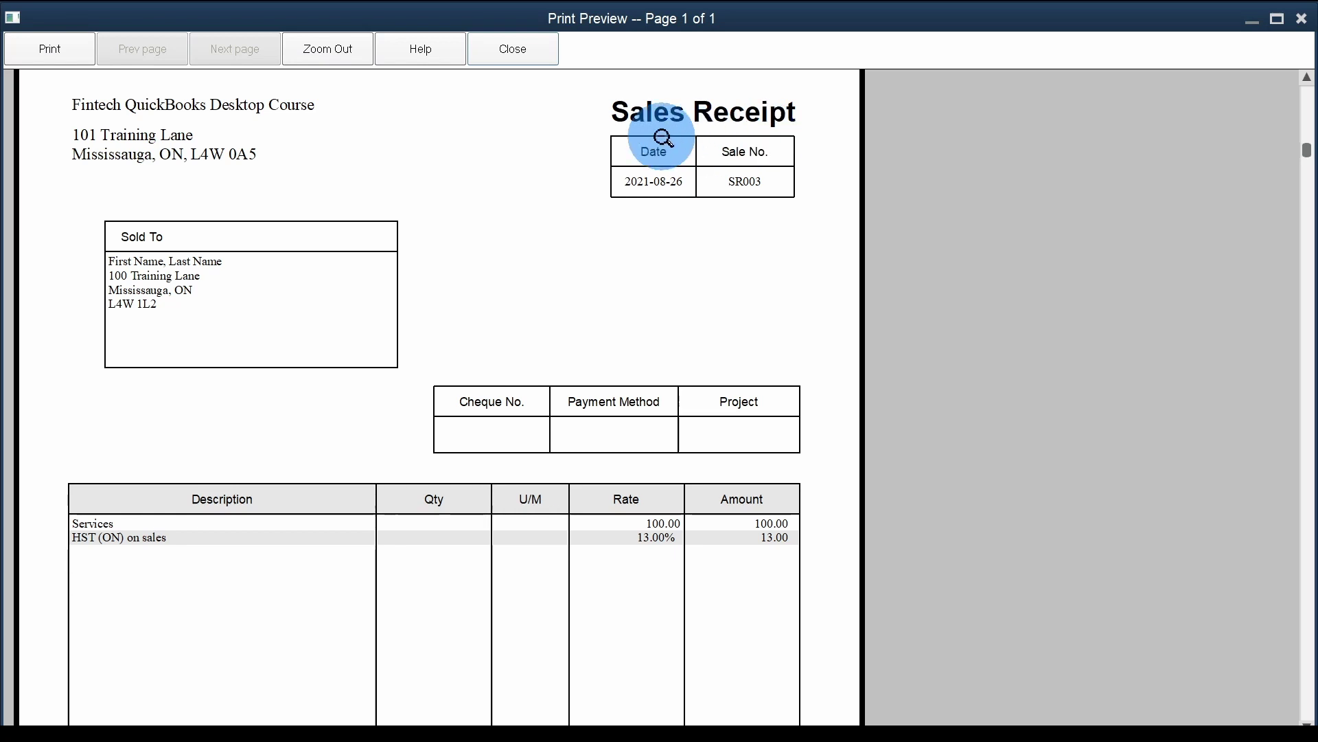
click(291, 379)
click(363, 655)
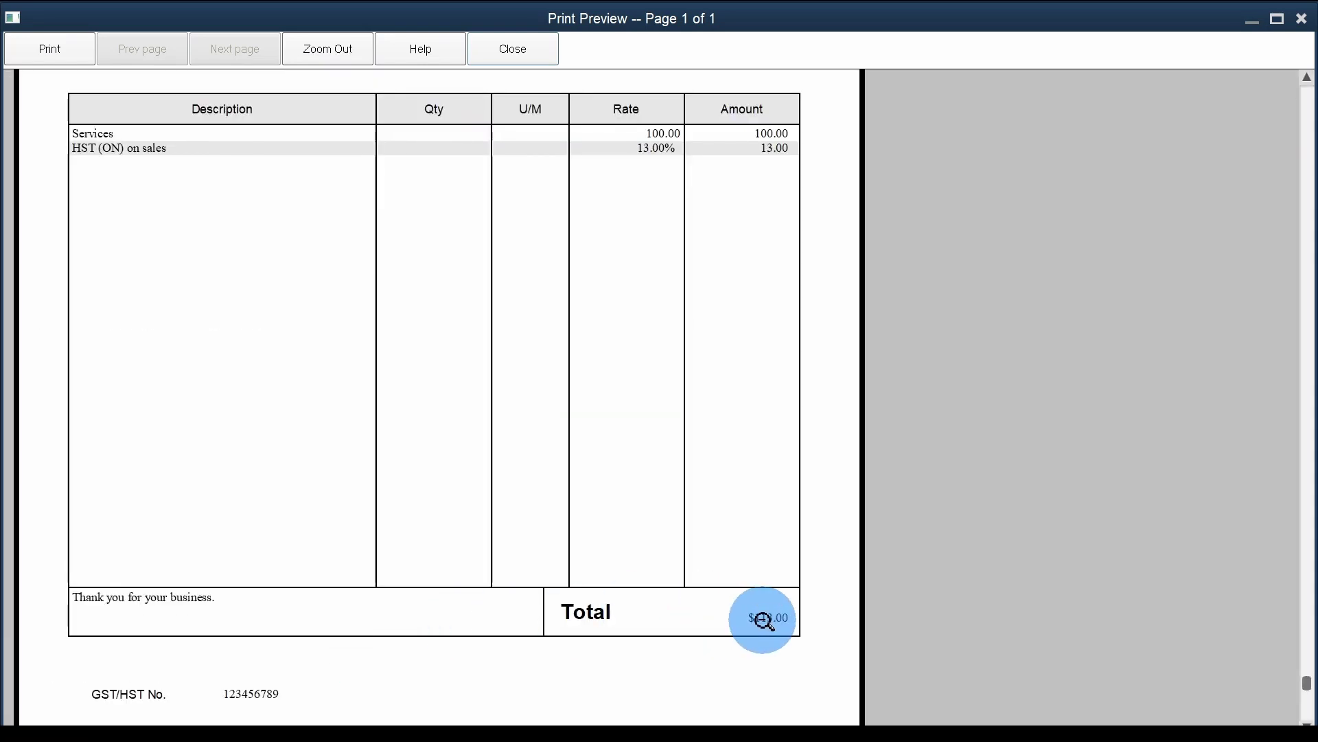
click(528, 41)
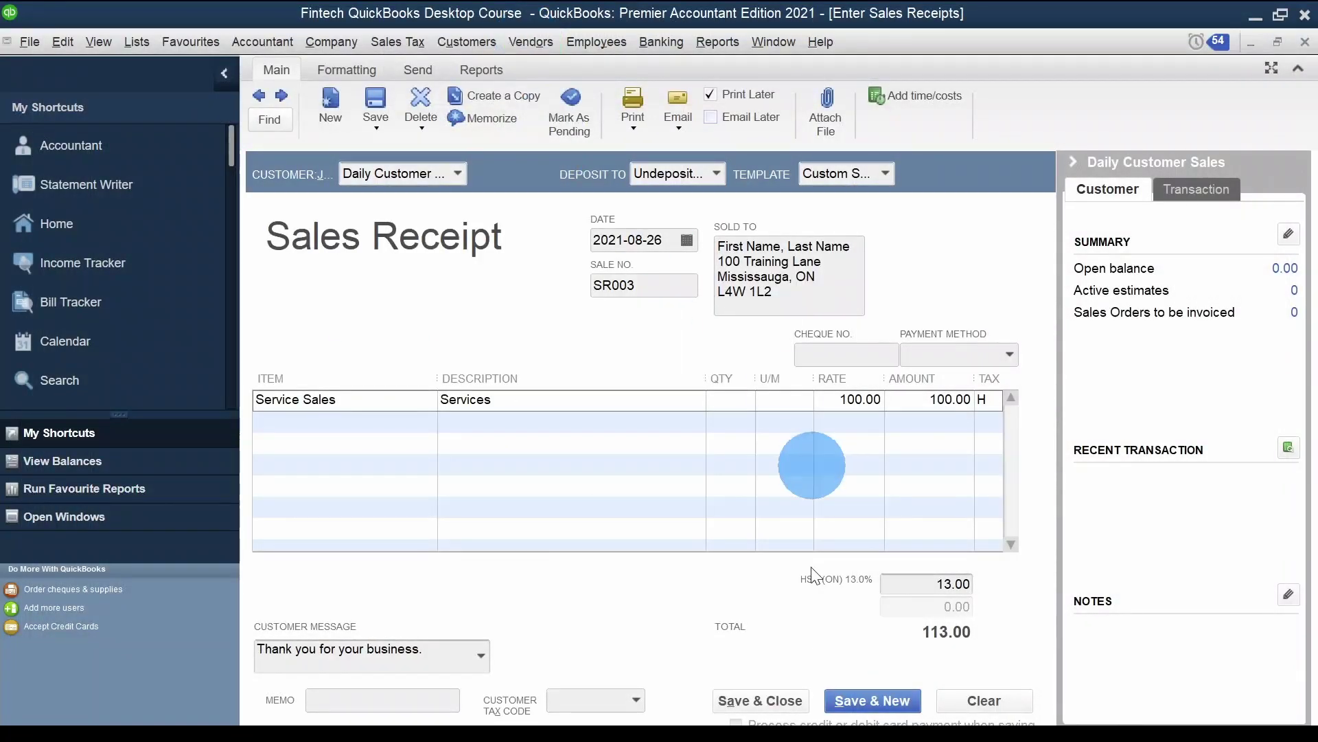
Save SR003 without updating the customer record, and start SR004 for Daily Customer Sales
click(849, 704)
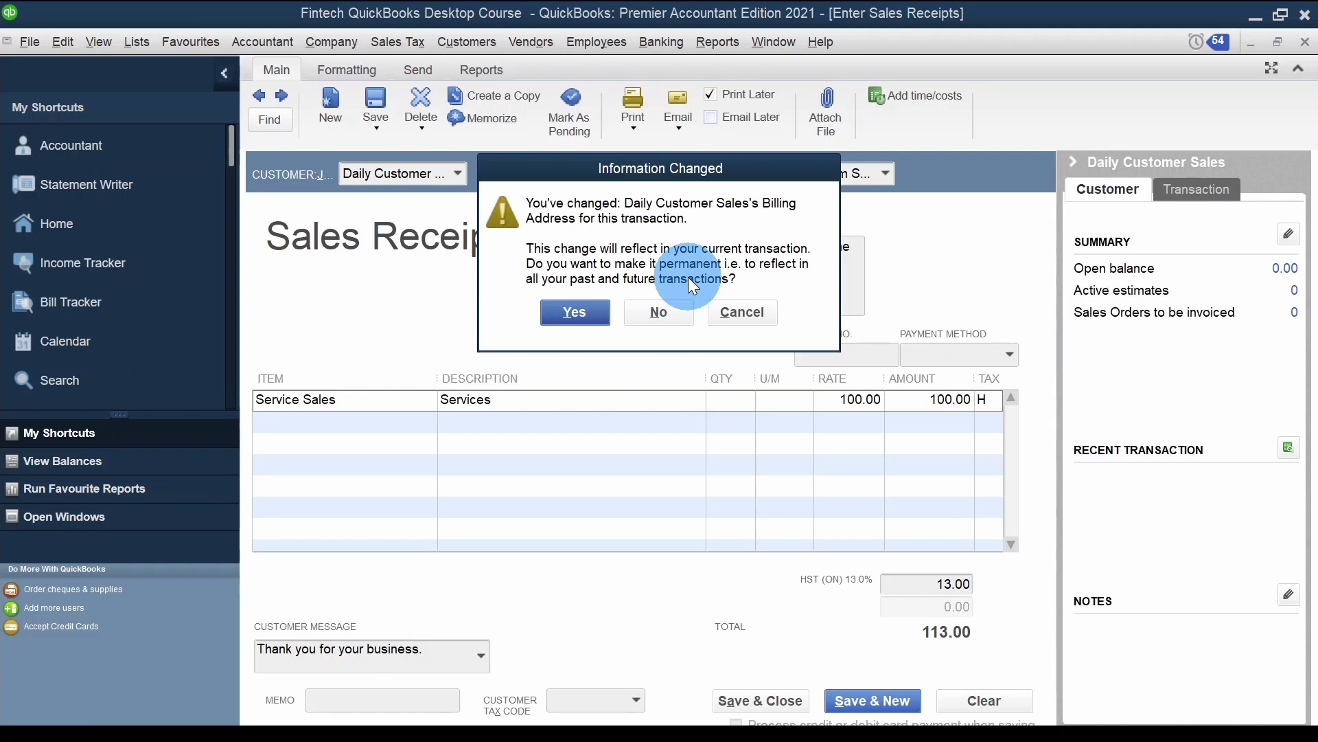
click(659, 311)
text(D)
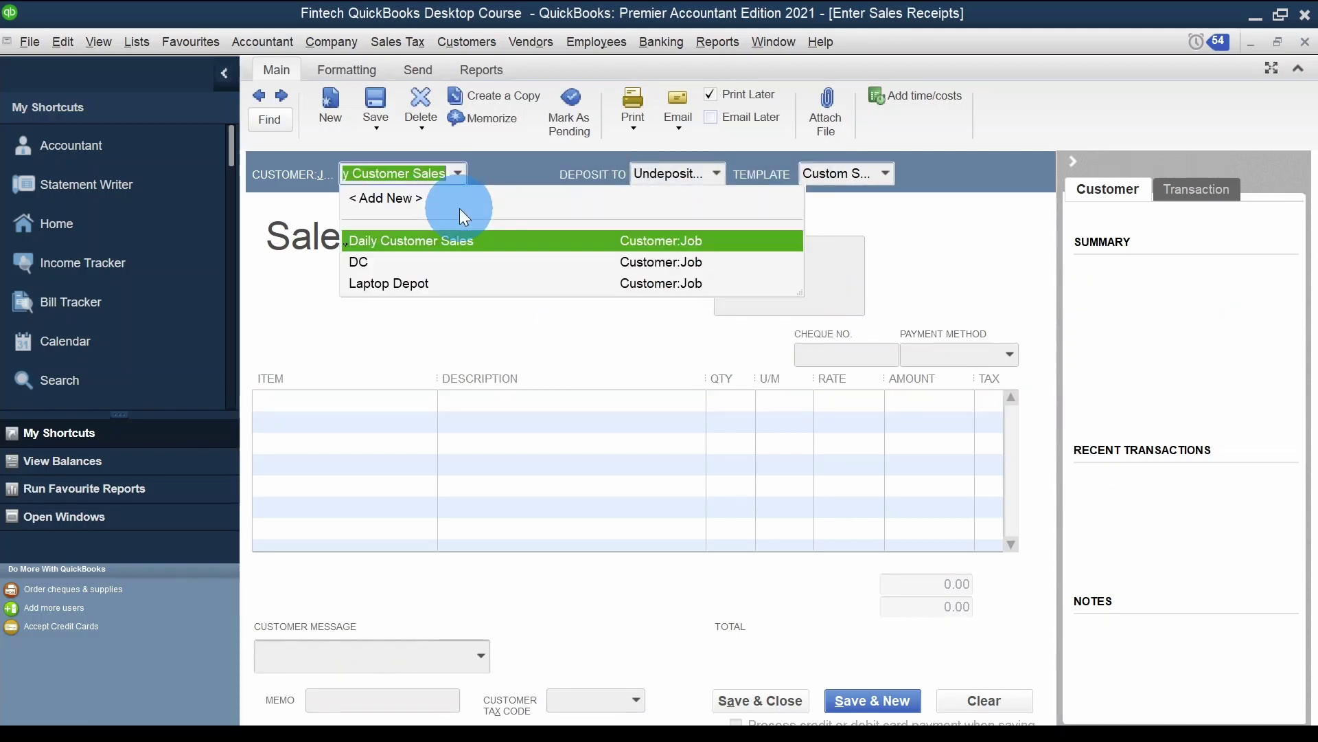
click(472, 241)
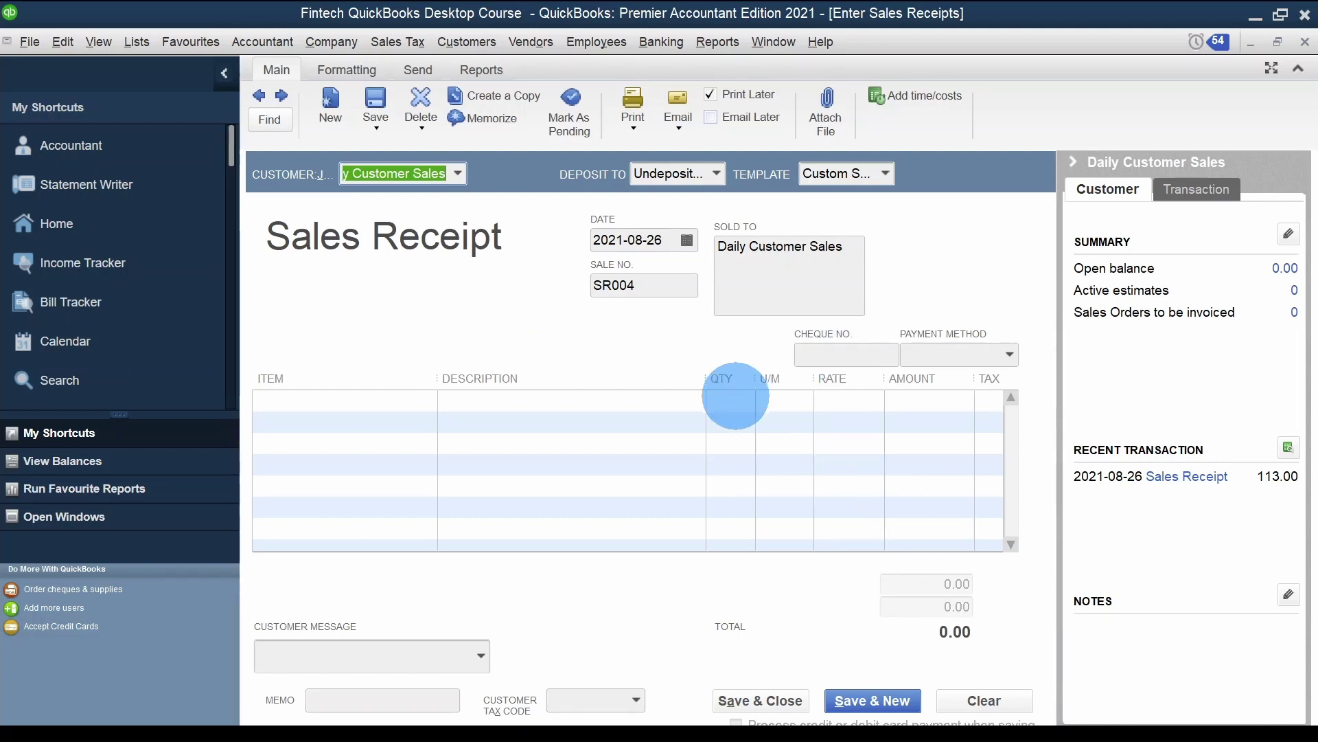
Clear the customer from the blank new receipt and go back to saved receipt SR003
click(258, 97)
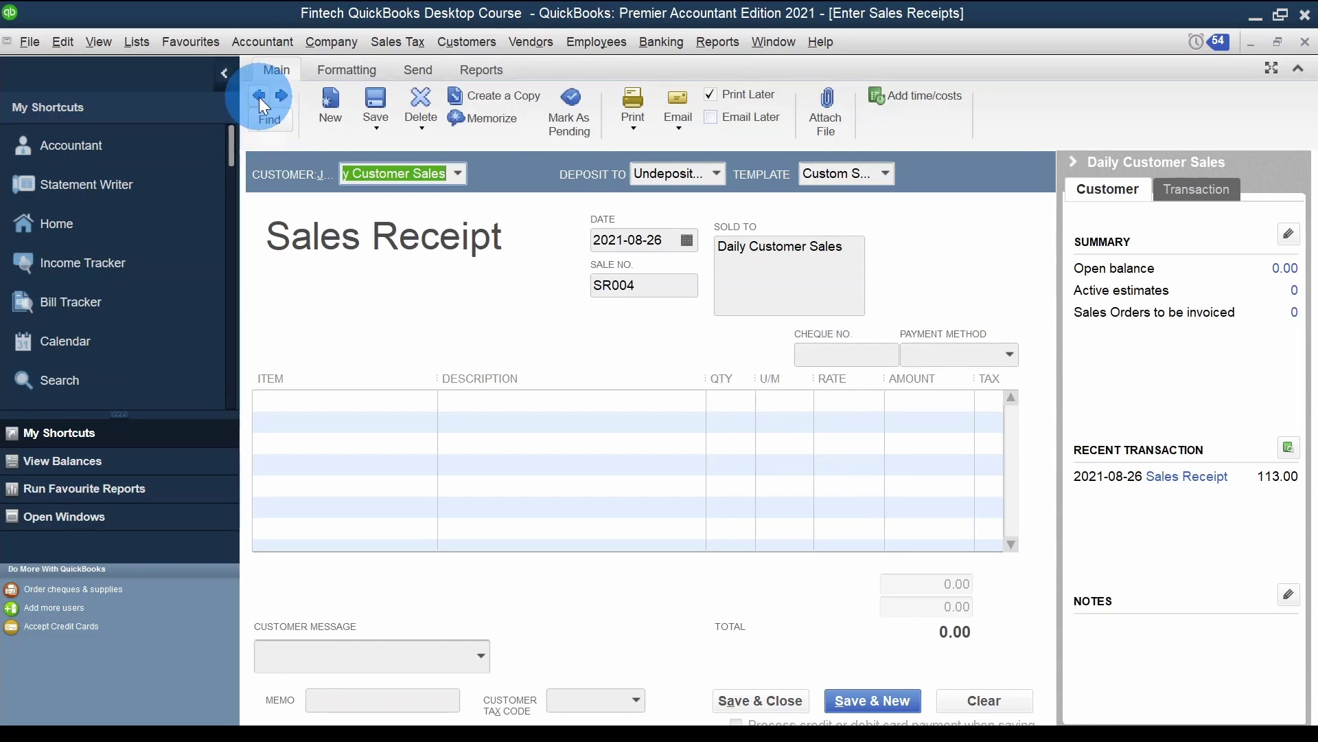
click(649, 248)
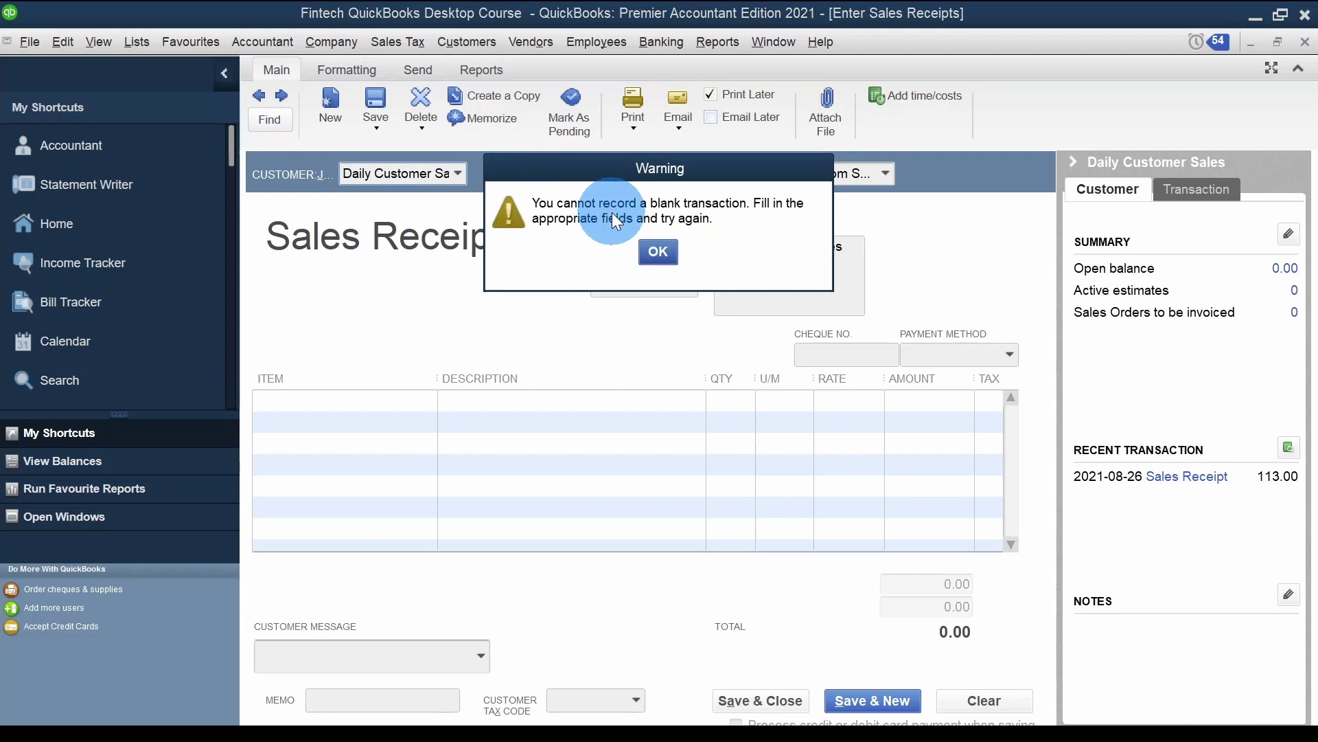
click(382, 177)
key(BackSpace)
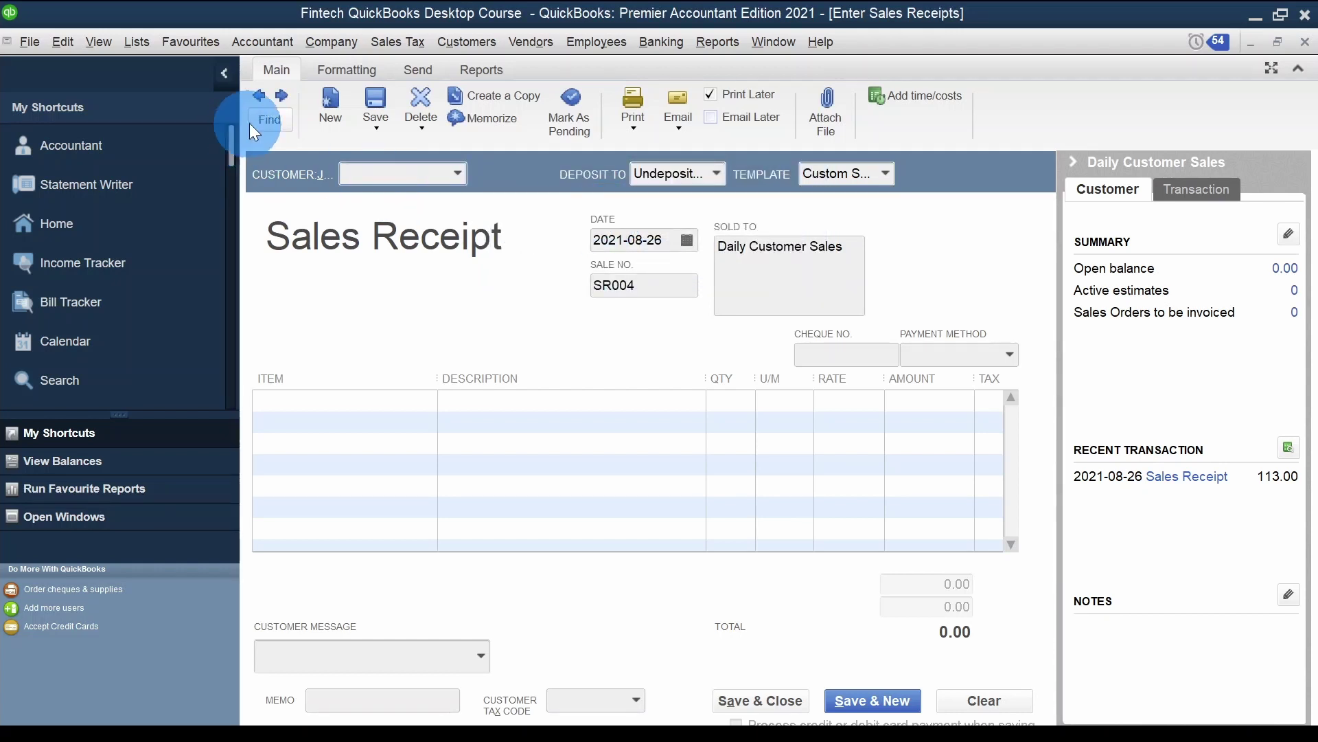
click(258, 97)
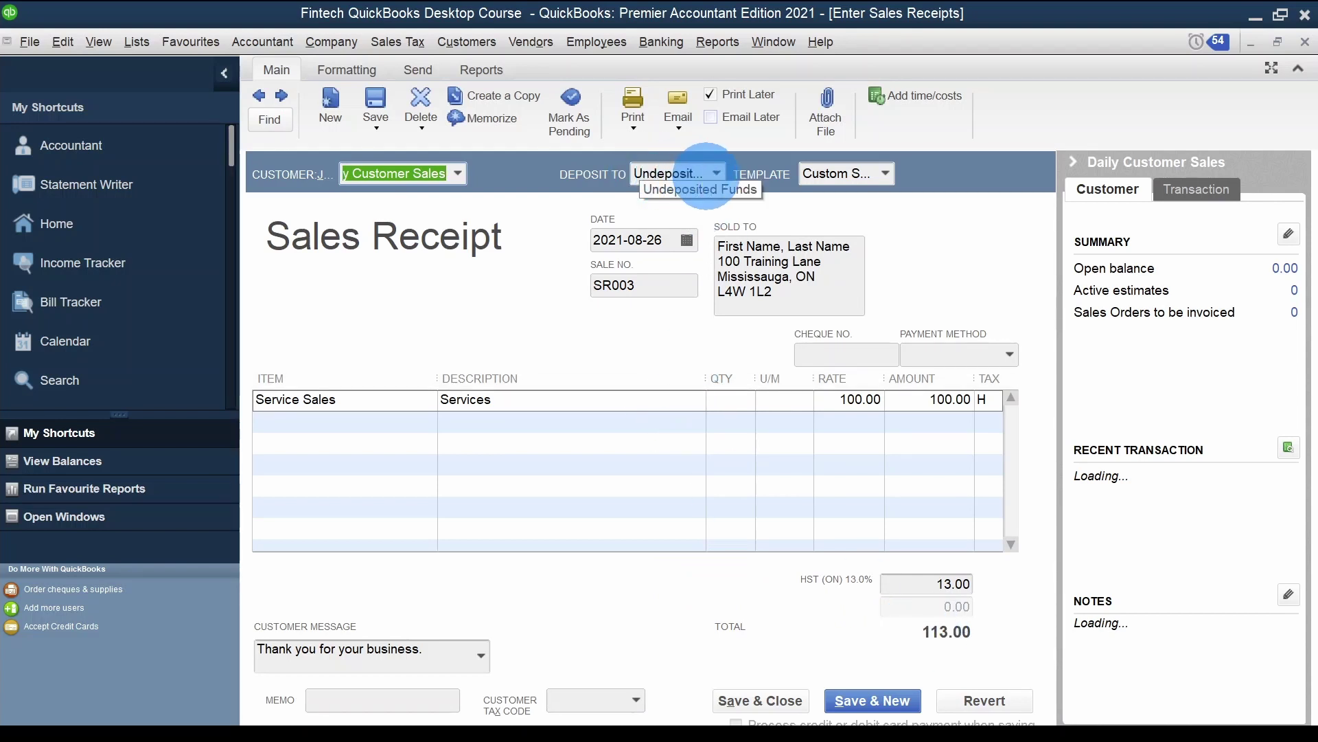
Run the Balance Sheet Standard and drill into Undeposited Funds, showing SR003's 113.00 in 2,255.97
key(Escape)
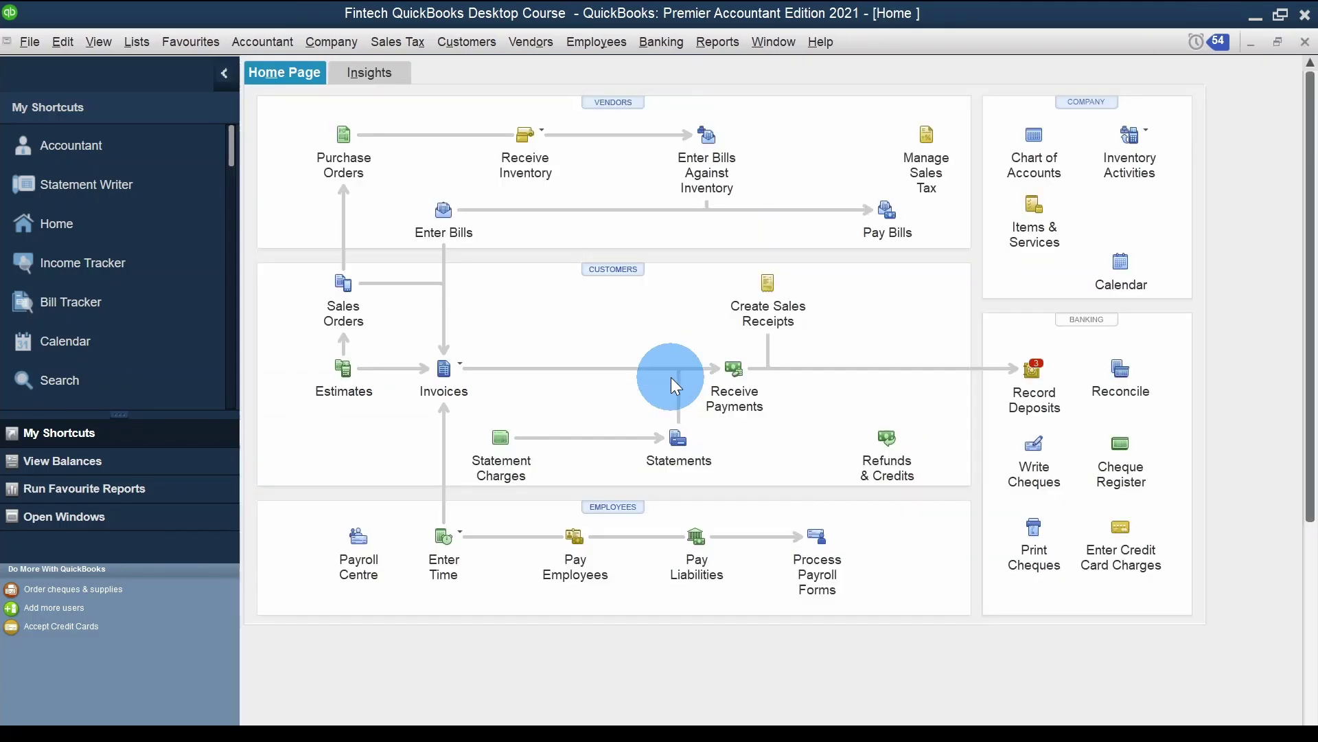
key(alt+r)
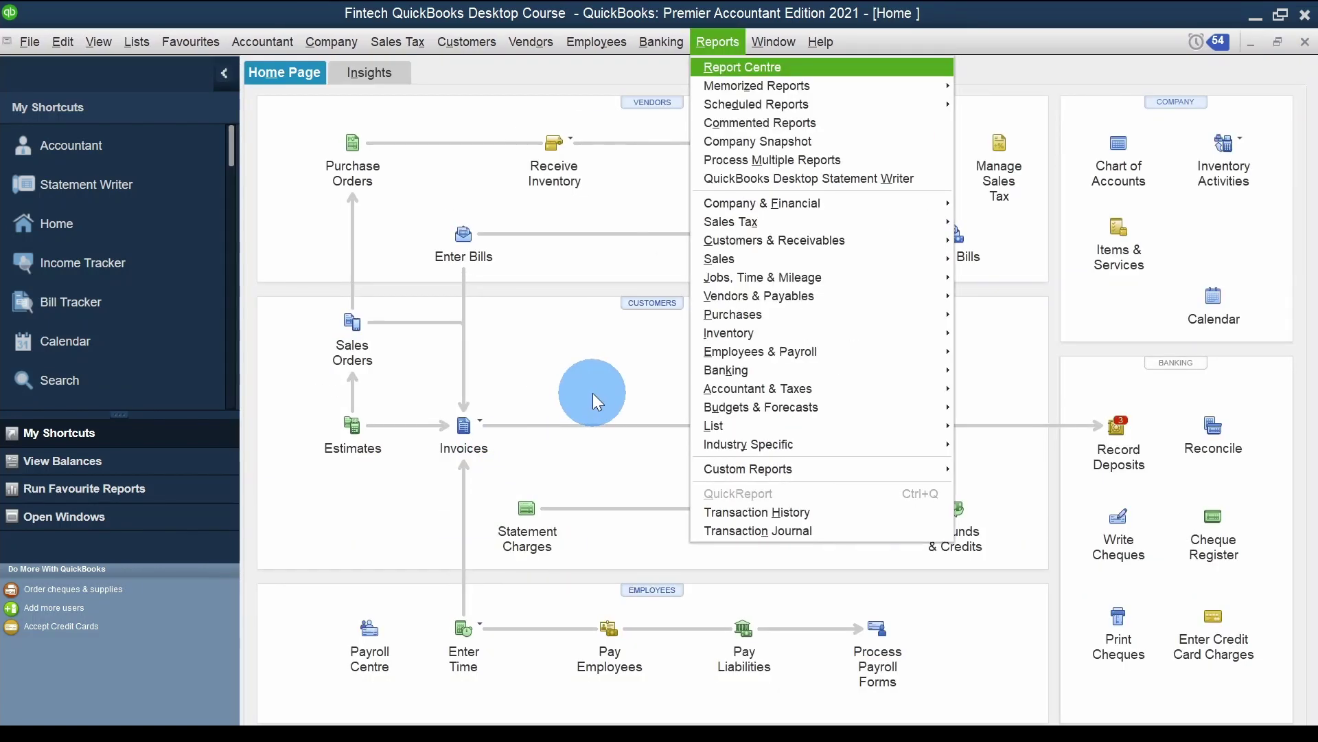
mouse_move(889, 203)
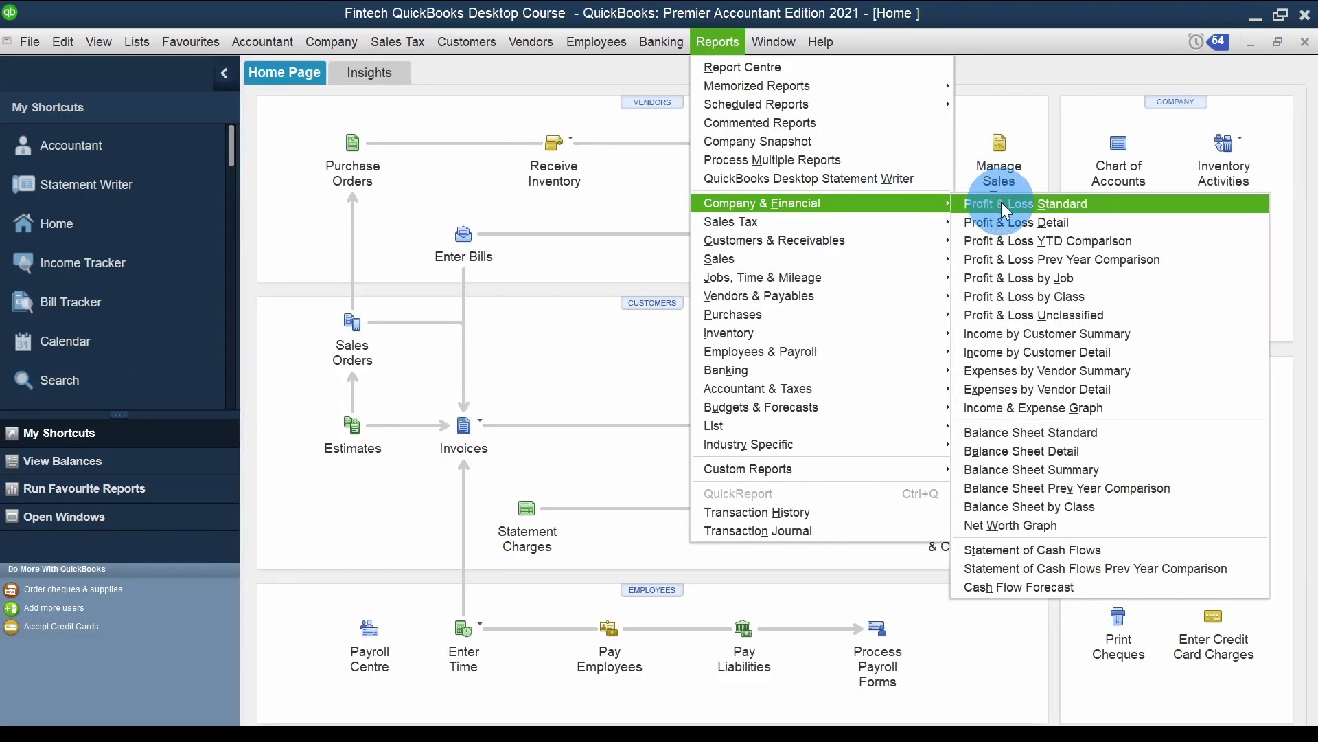
click(1090, 440)
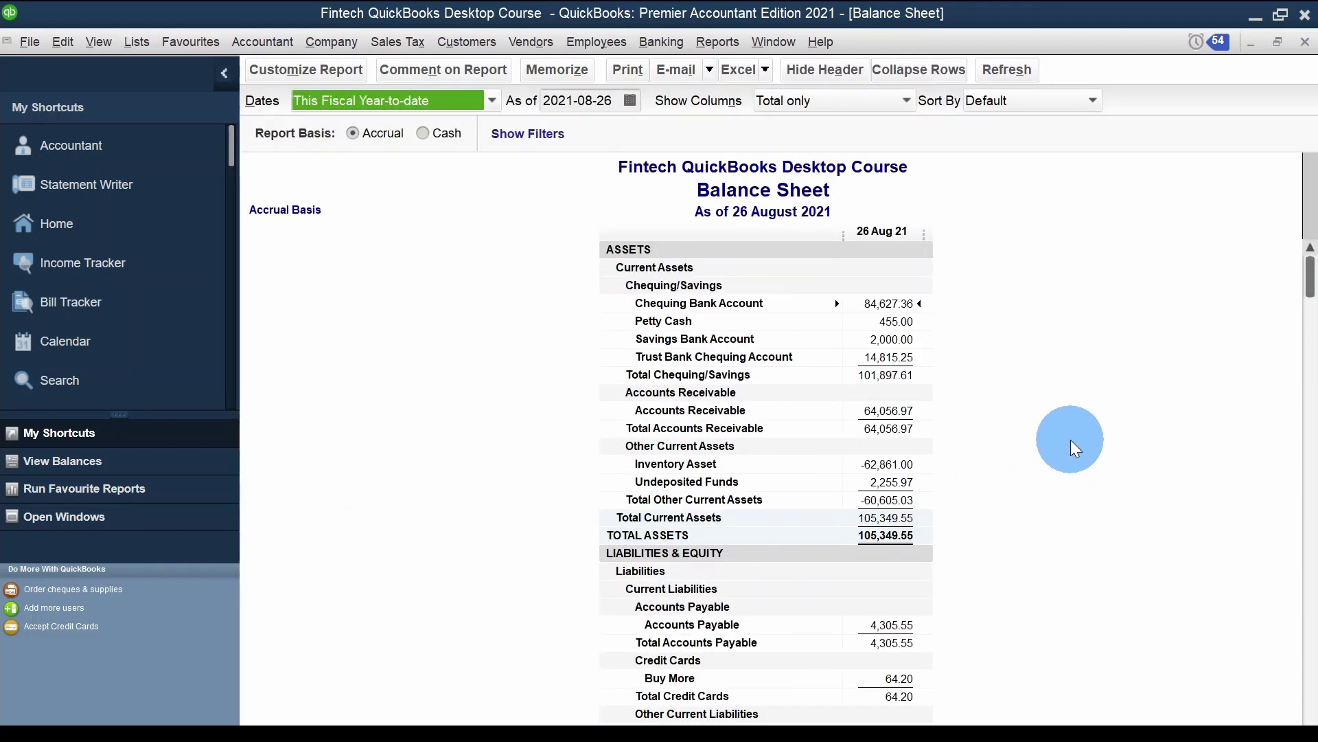
double_click(890, 484)
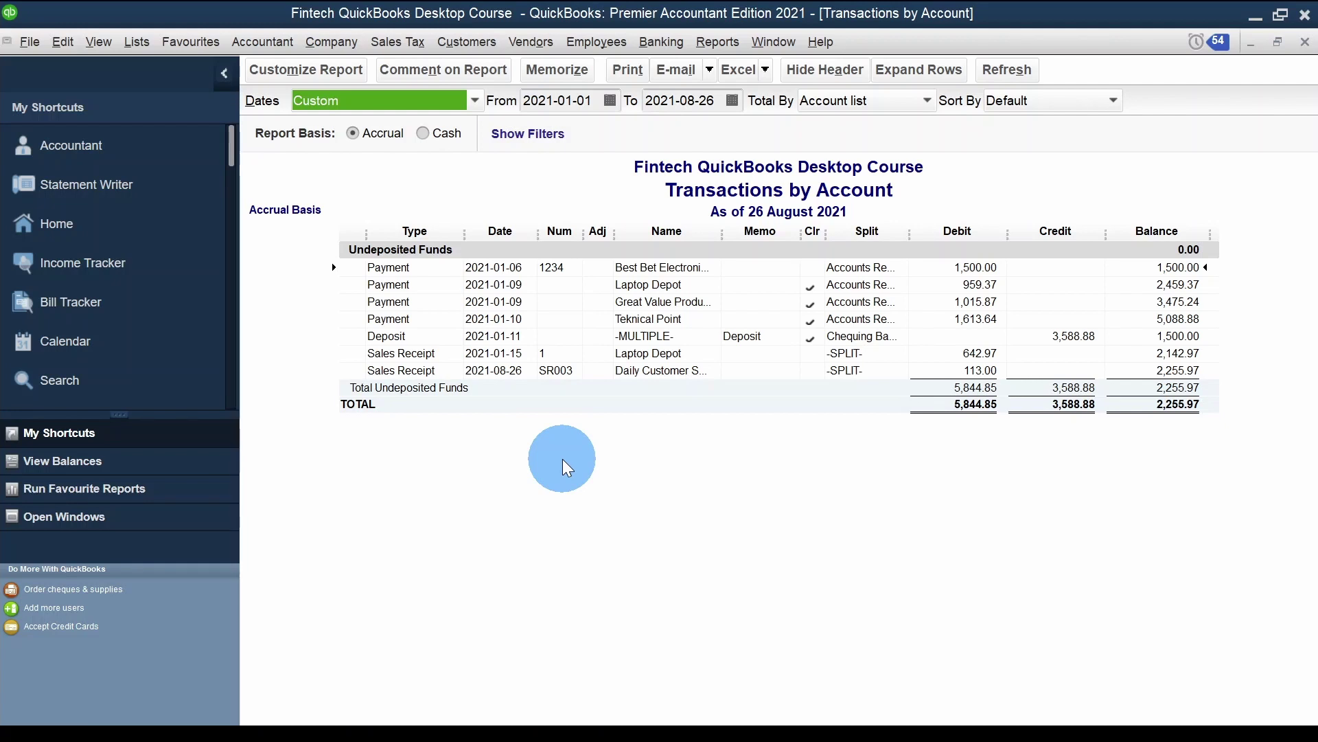
key(Escape)
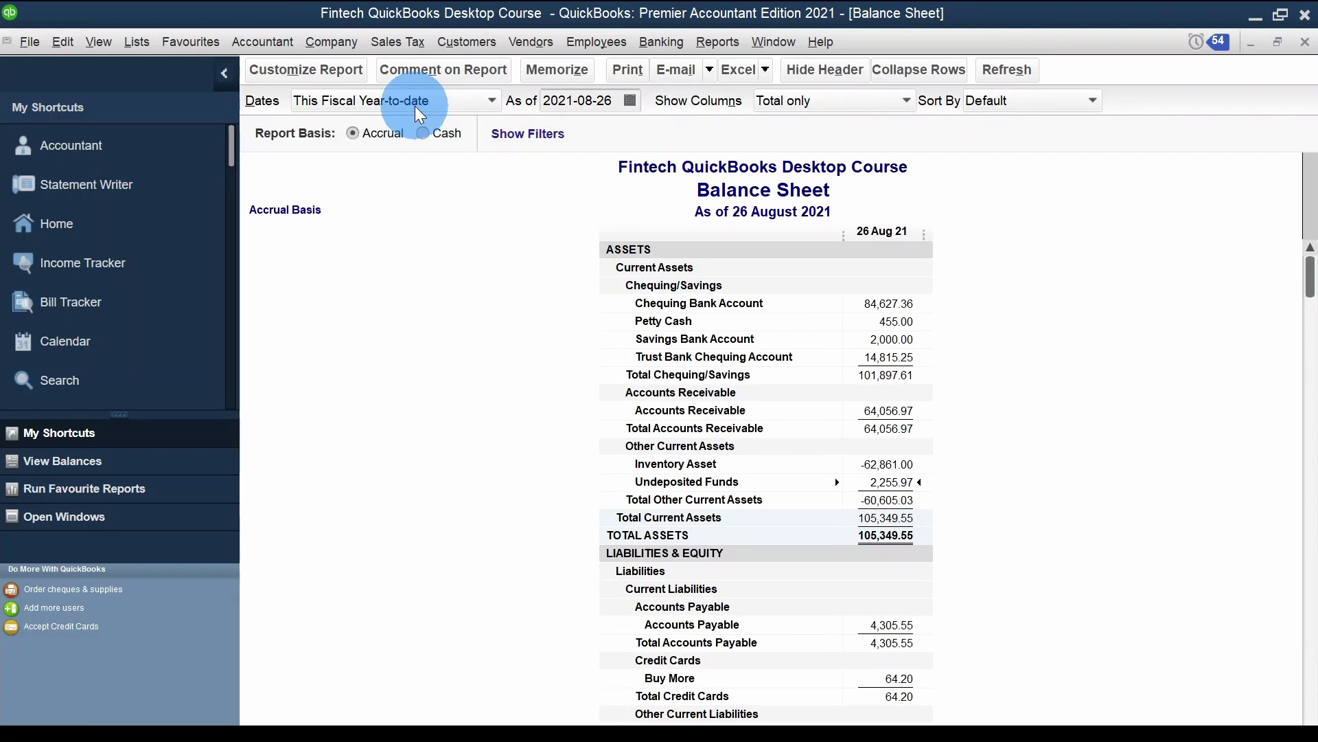
Drill into GST/HST Payable on the Balance Sheet and open SR003 from its 13.00 entry
click(415, 106)
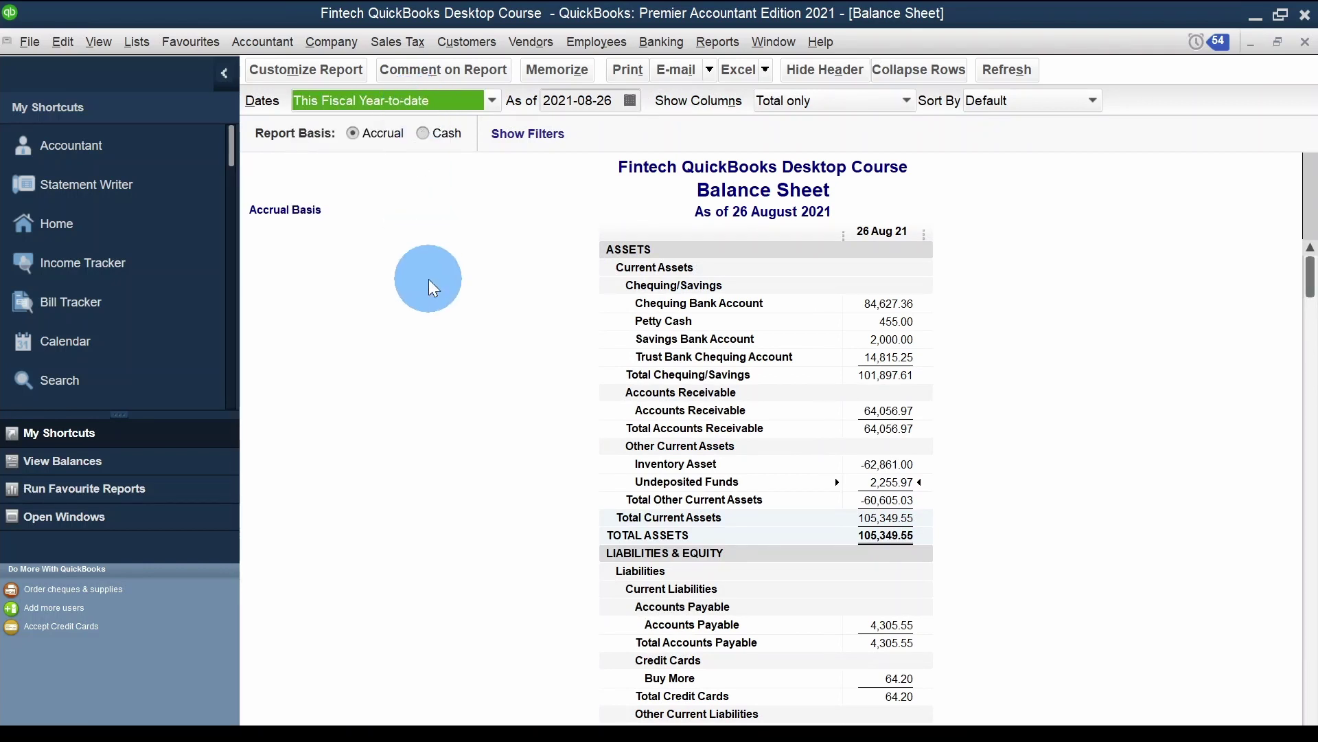
scroll(917, 496, down, 3)
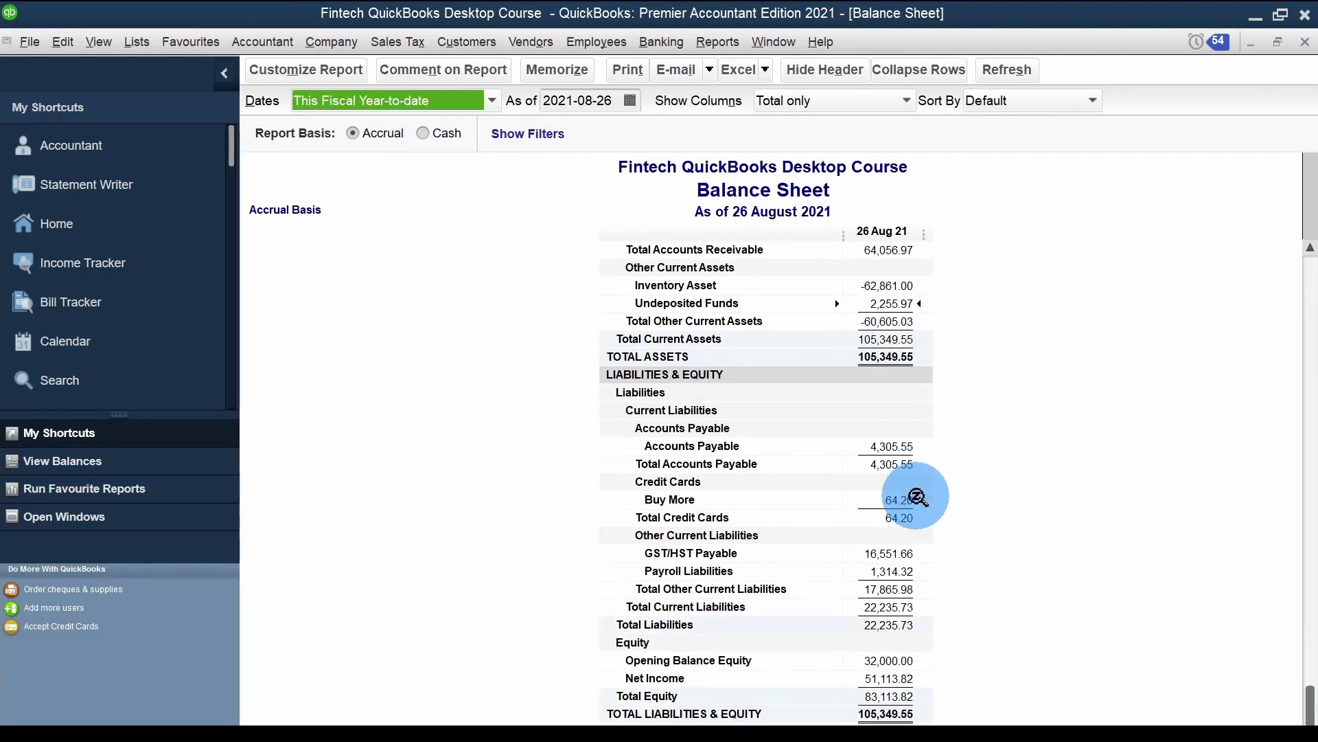
click(888, 553)
double_click(888, 554)
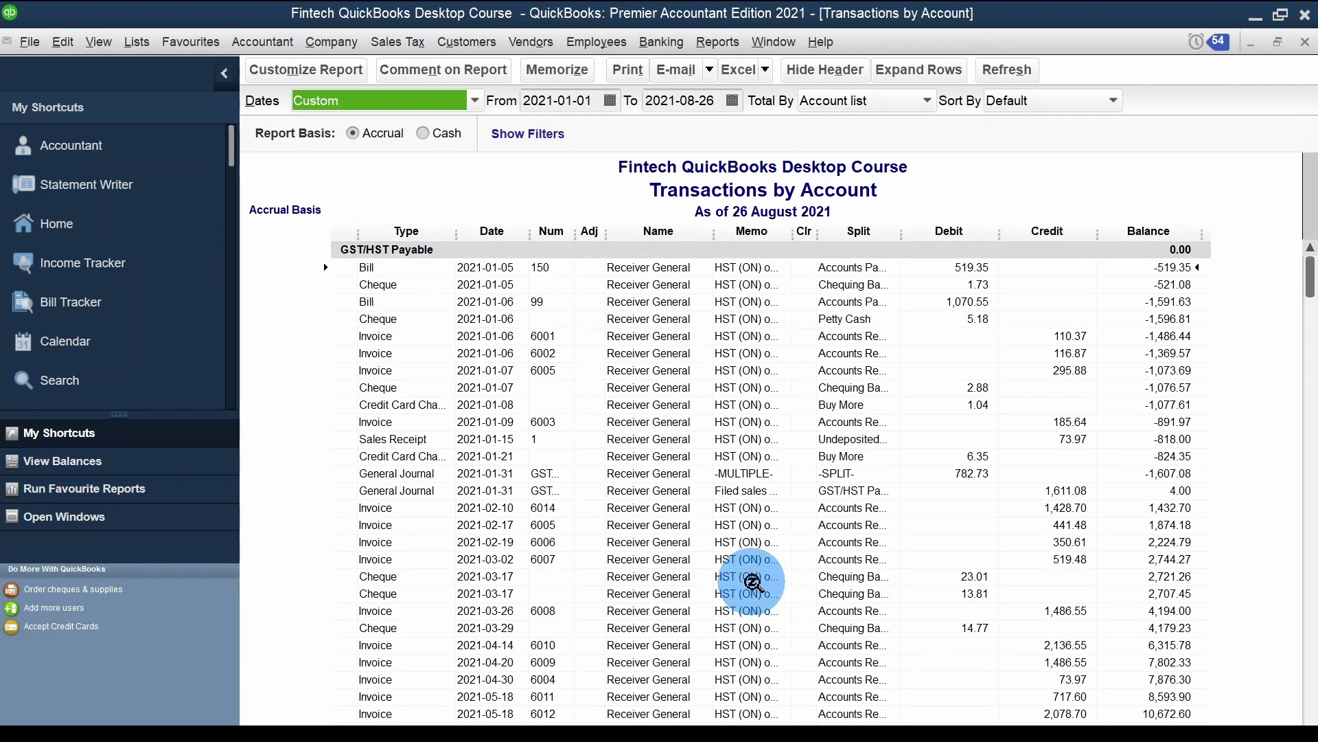
scroll(619, 449, down, 4)
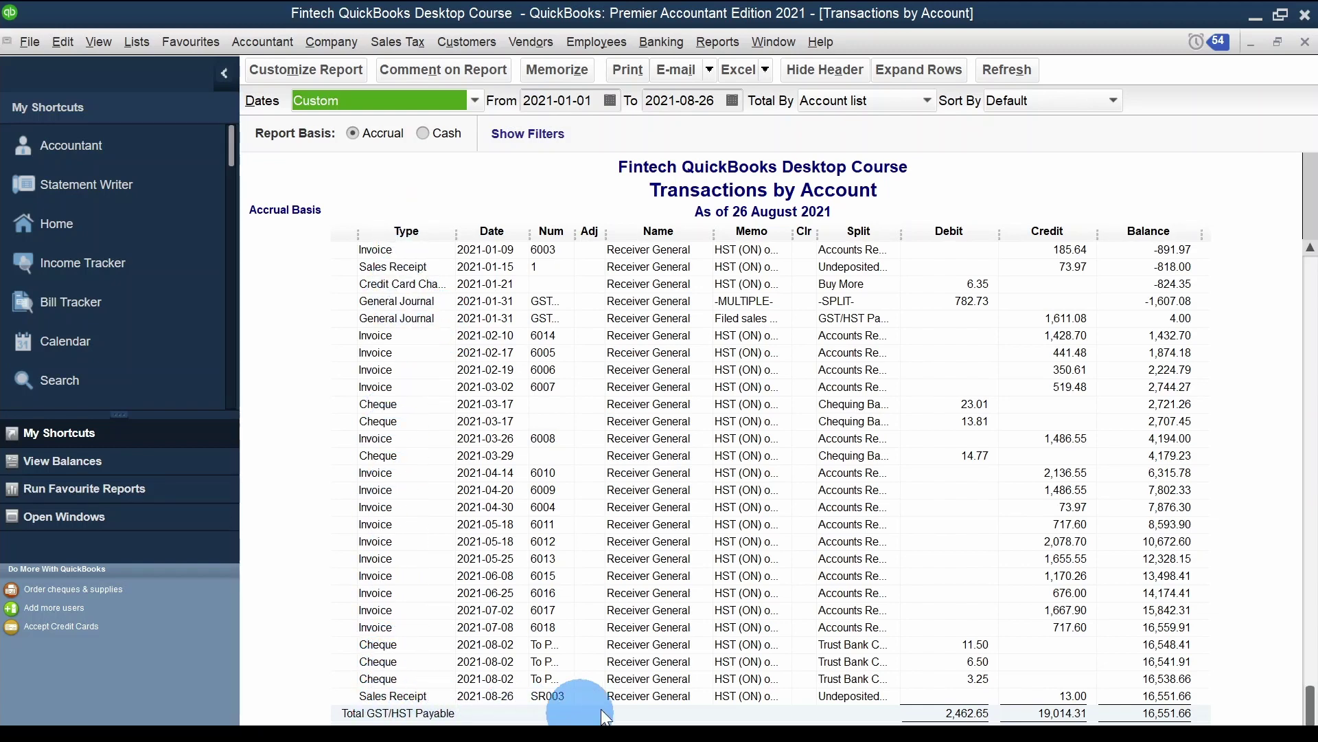
double_click(1065, 695)
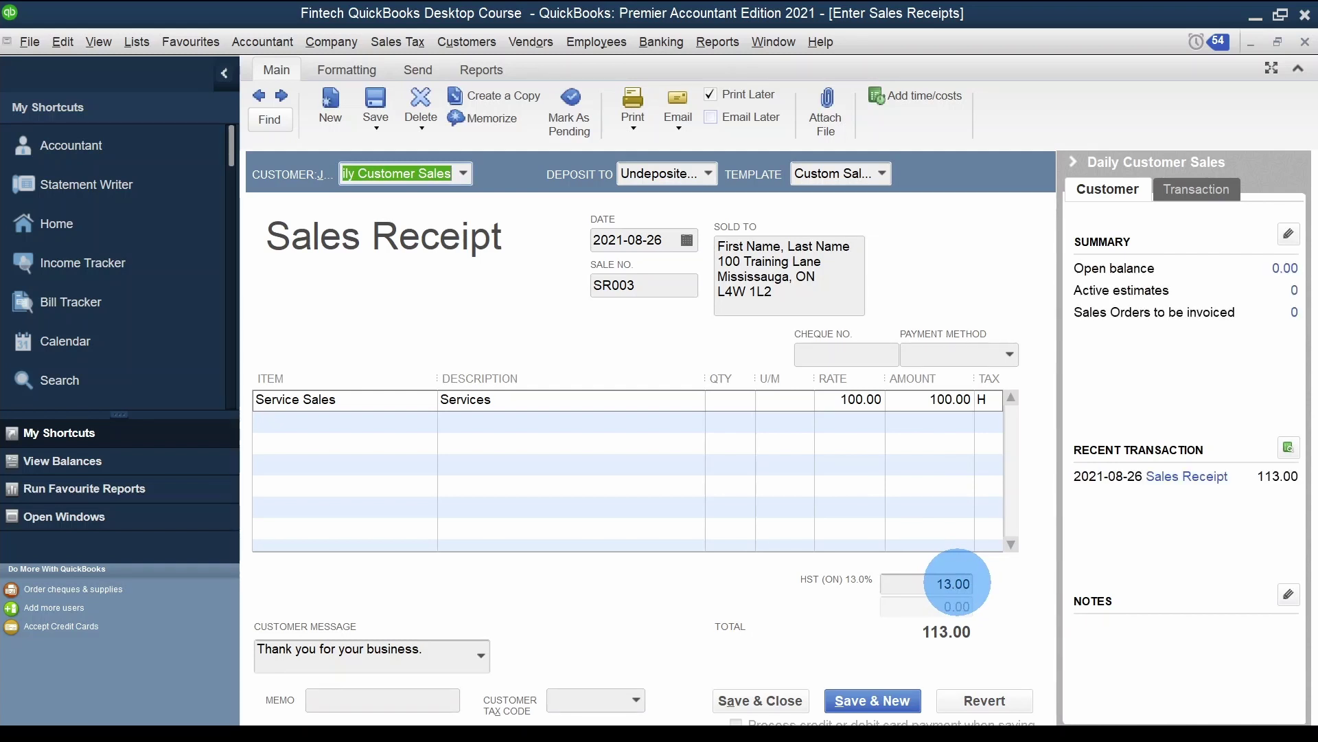
View SR003's Transaction Journal (113.00 to Undeposited Funds, 100.00 Sales, 13.00 HST), then reopen the receipt
click(467, 71)
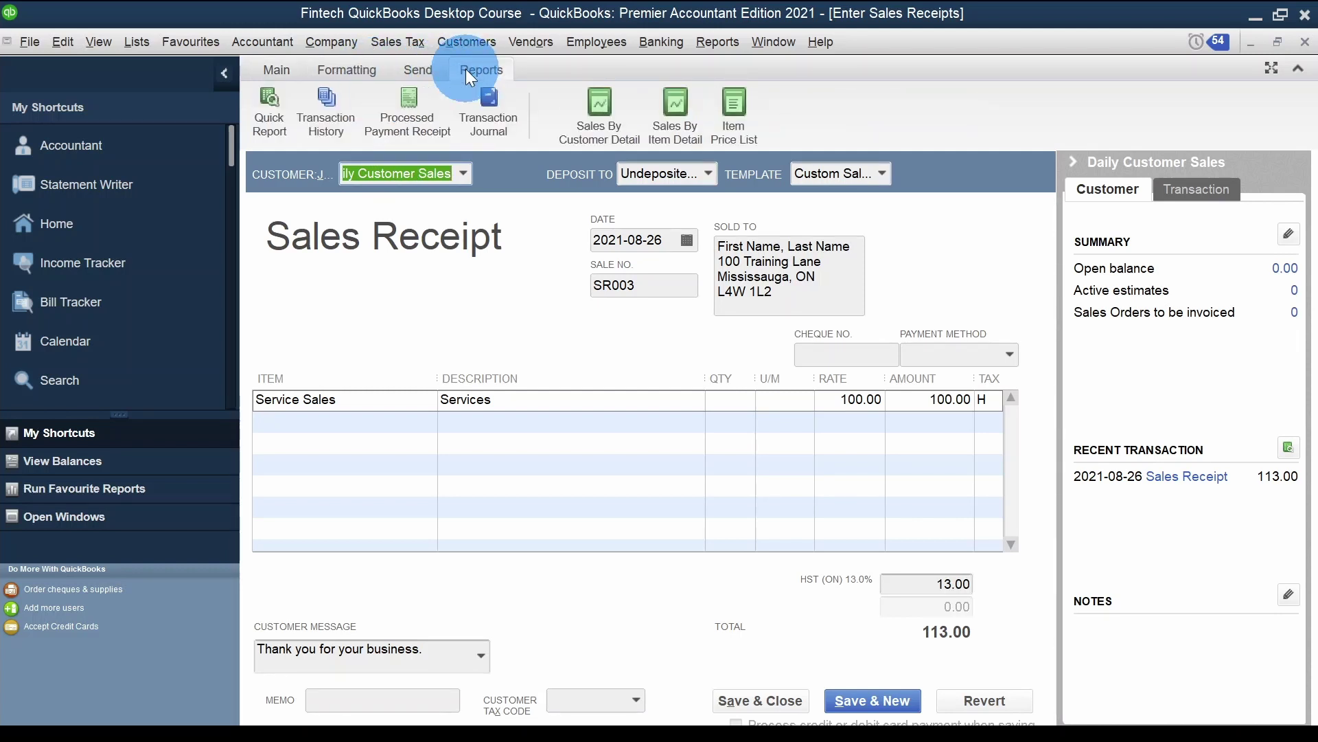
click(492, 121)
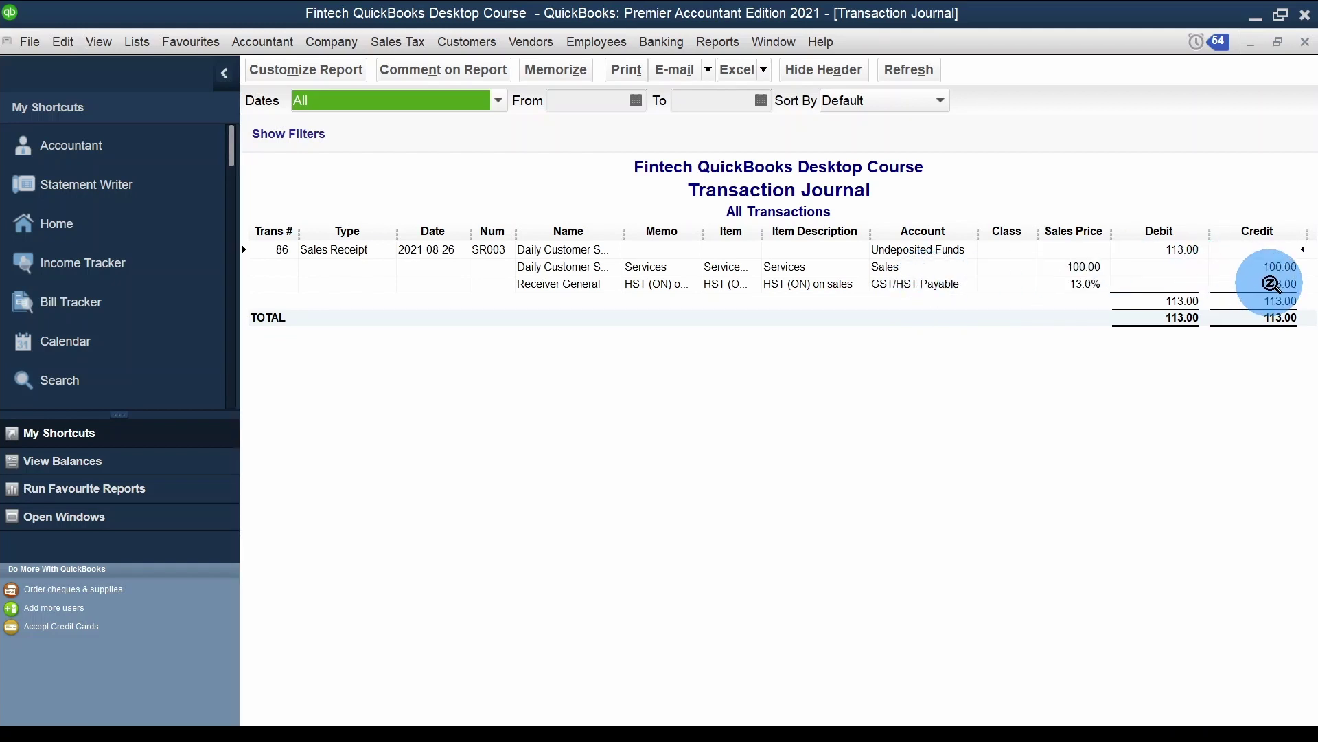
double_click(435, 311)
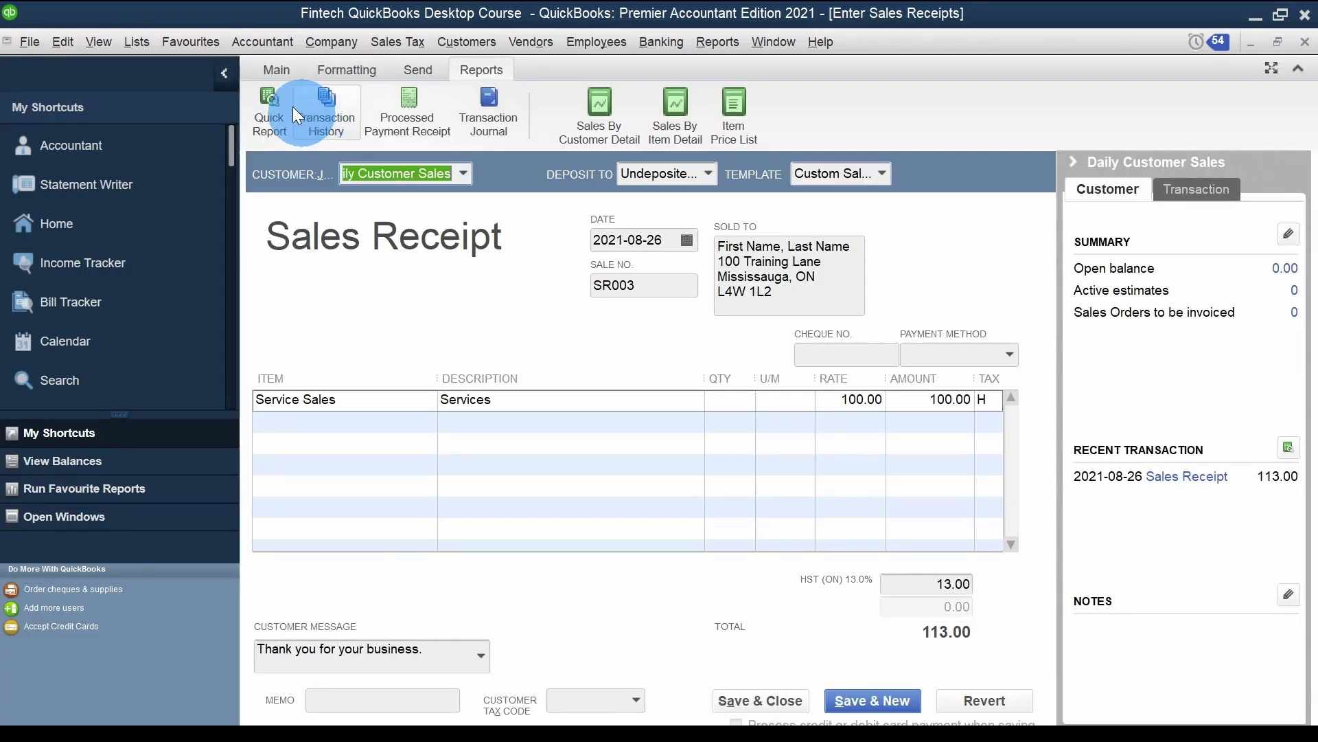
Close the SR003 receipt, the Transactions by Account report and the Balance Sheet
click(275, 71)
key(Escape)
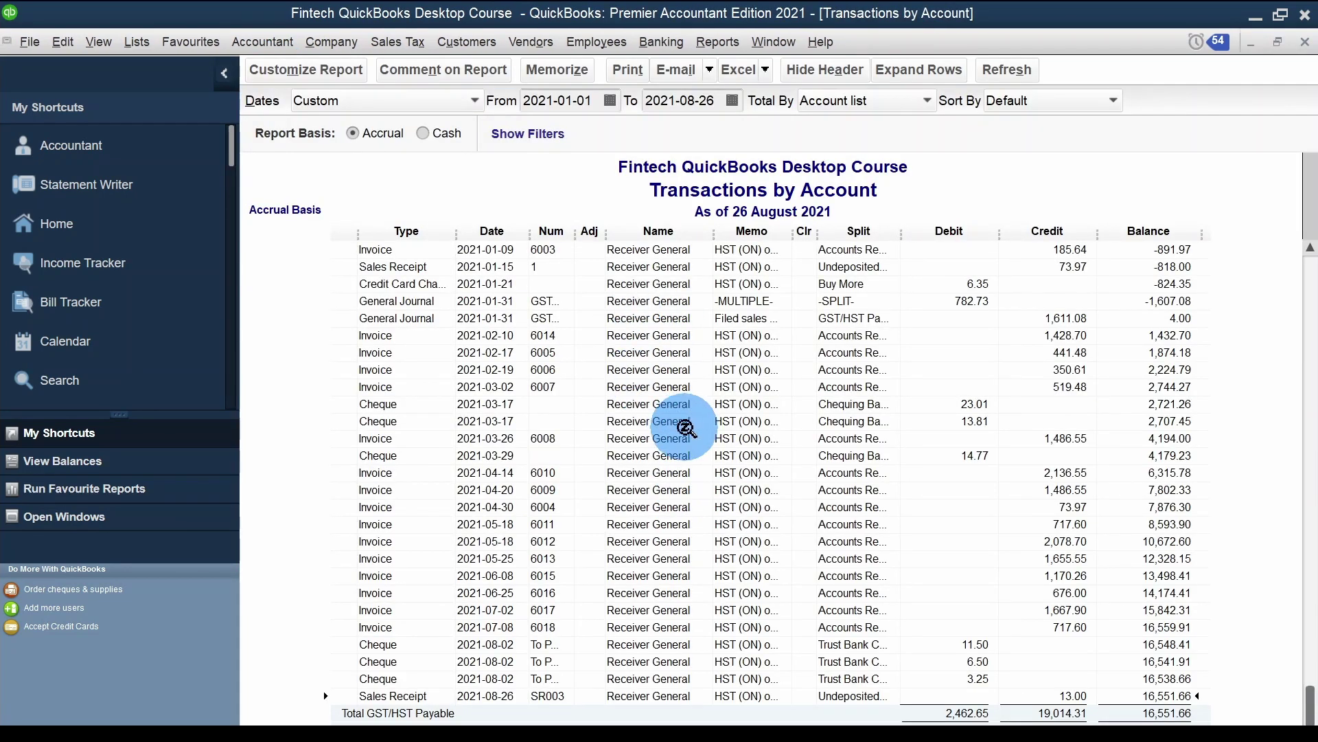
key(Escape)
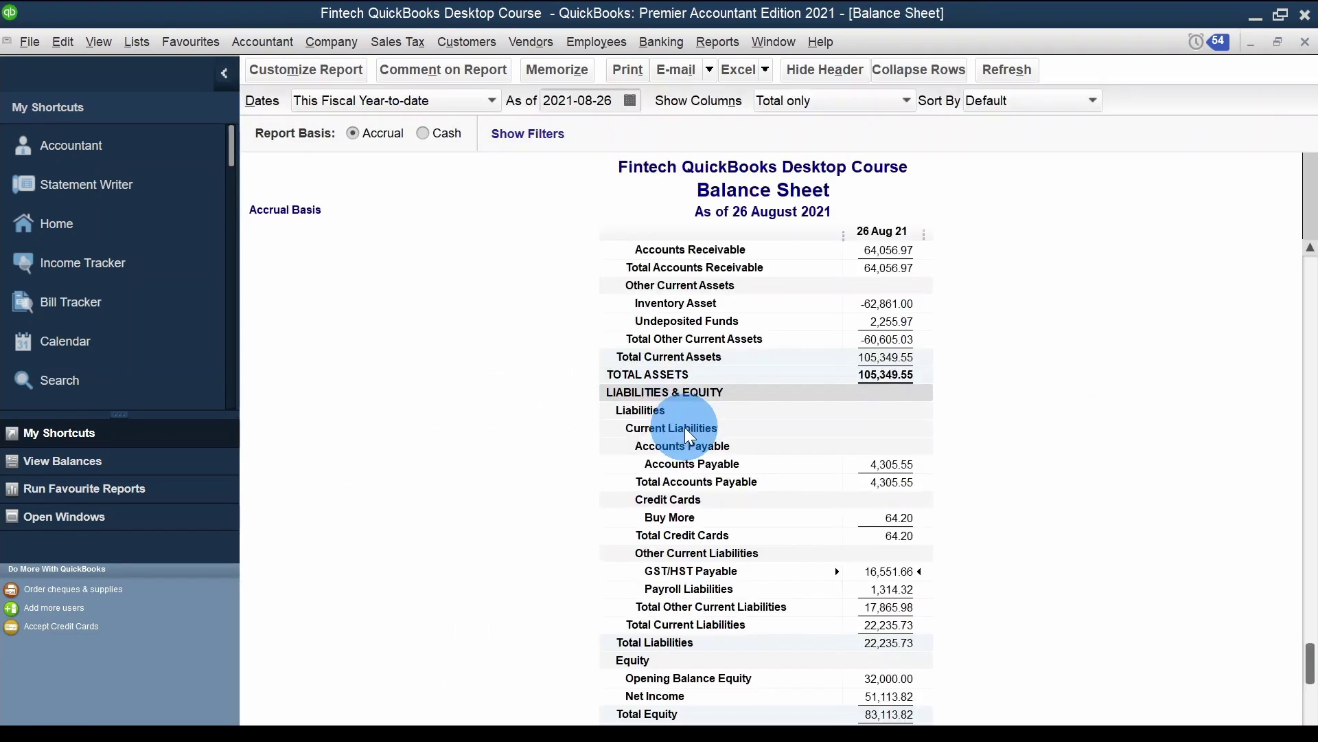
key(Escape)
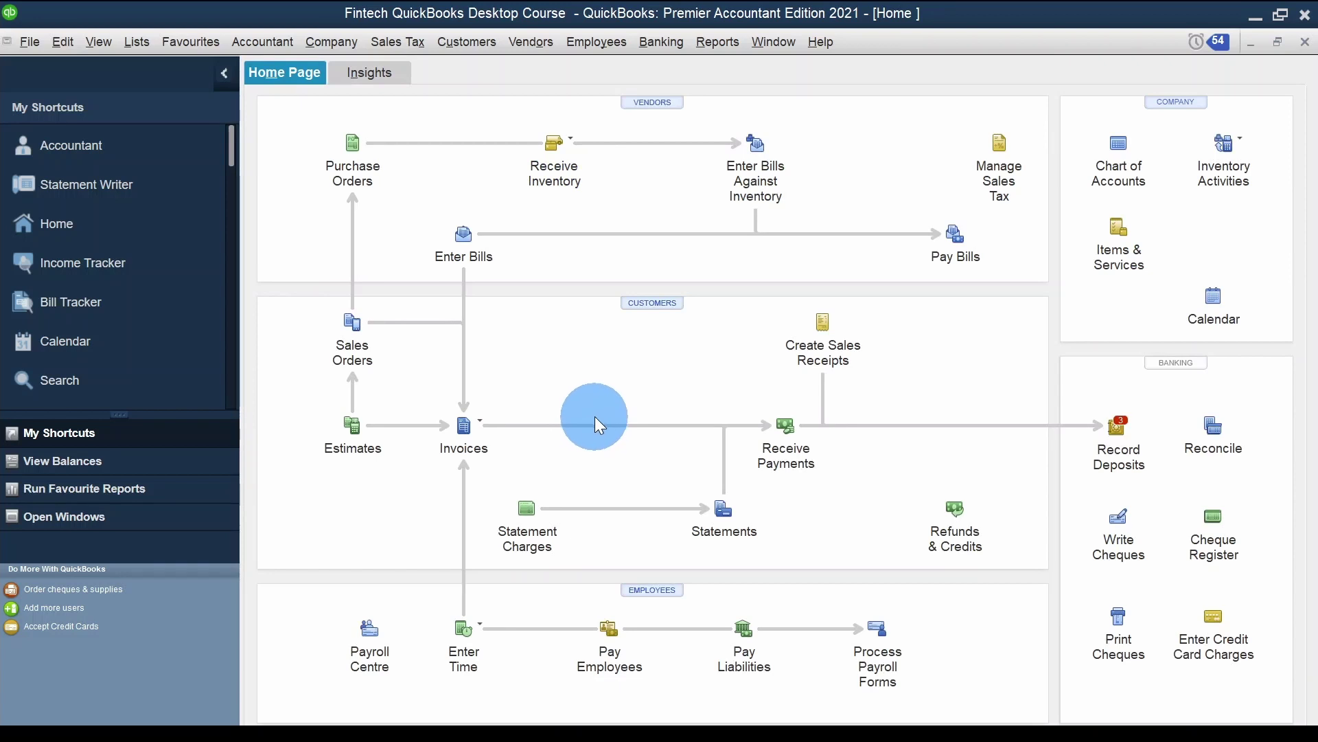
Review the Profit & Loss Standard for 1–26 August 2021, then close it
key(alt+r)
mouse_move(909, 203)
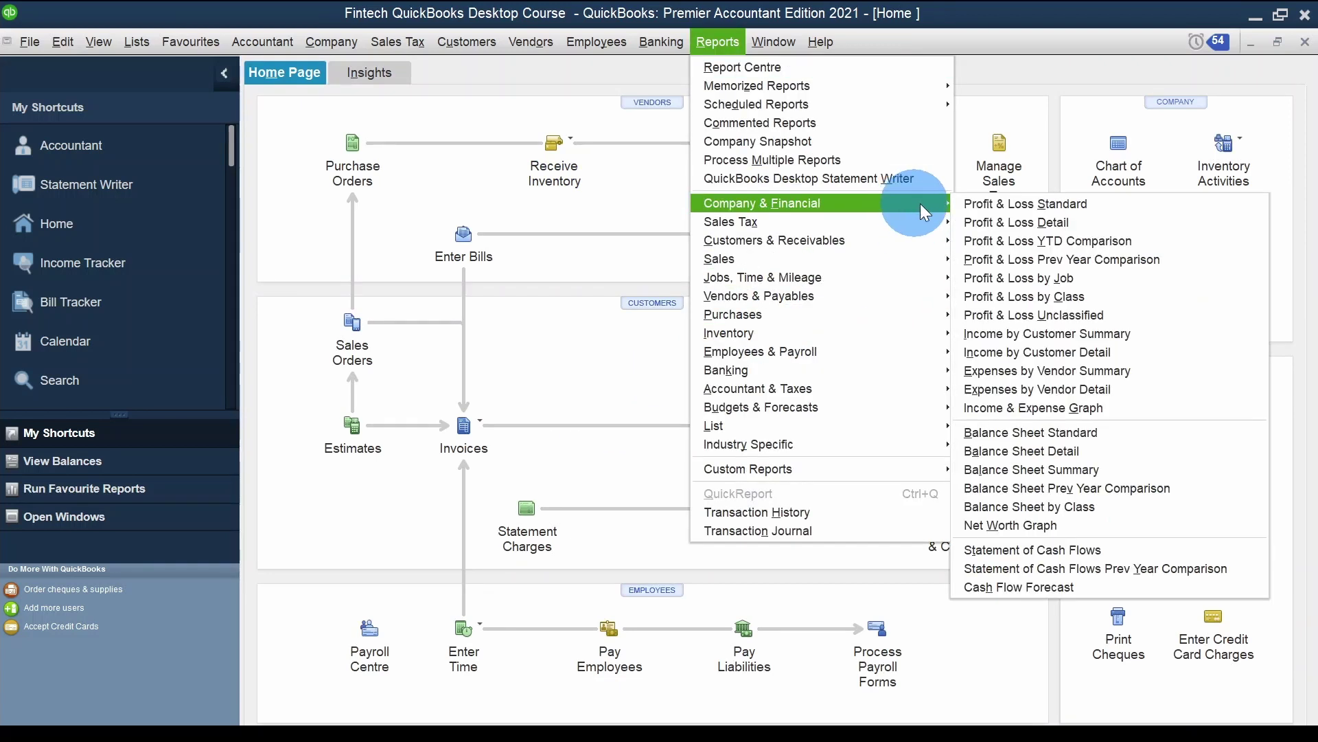
click(994, 204)
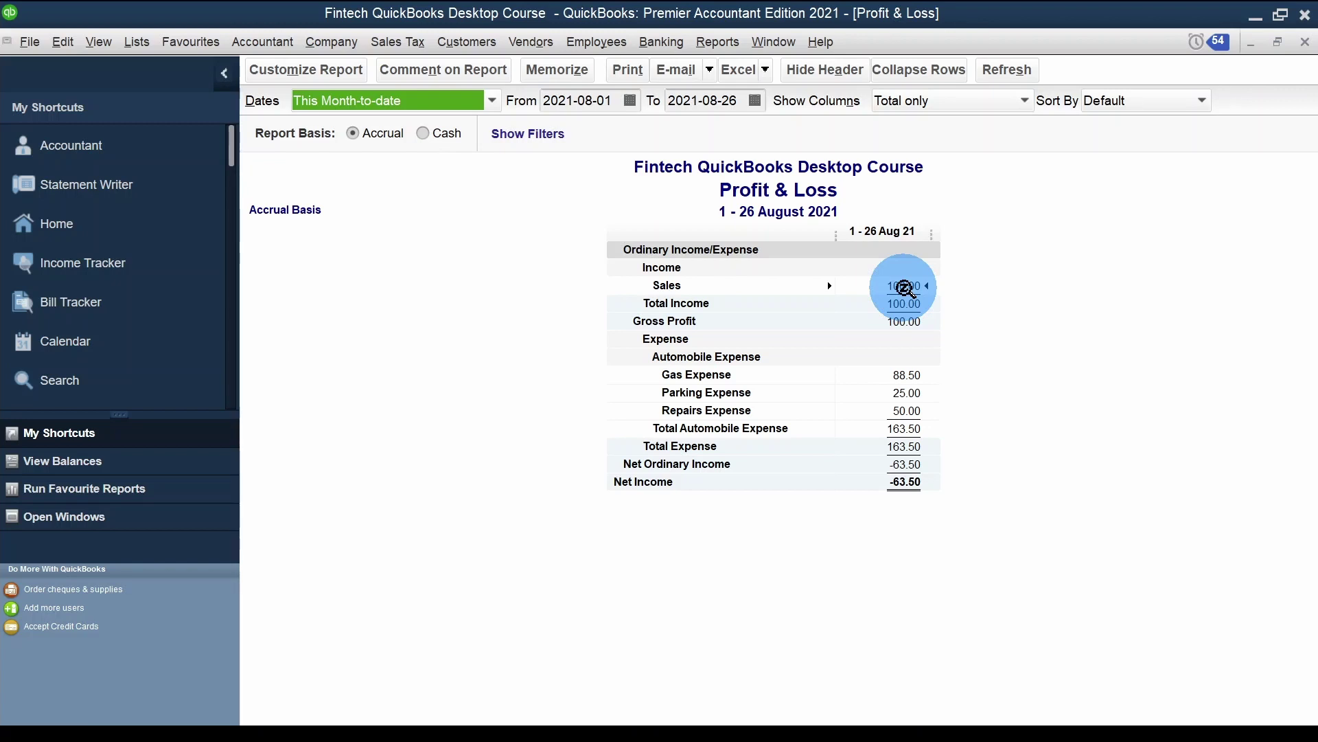
key(Escape)
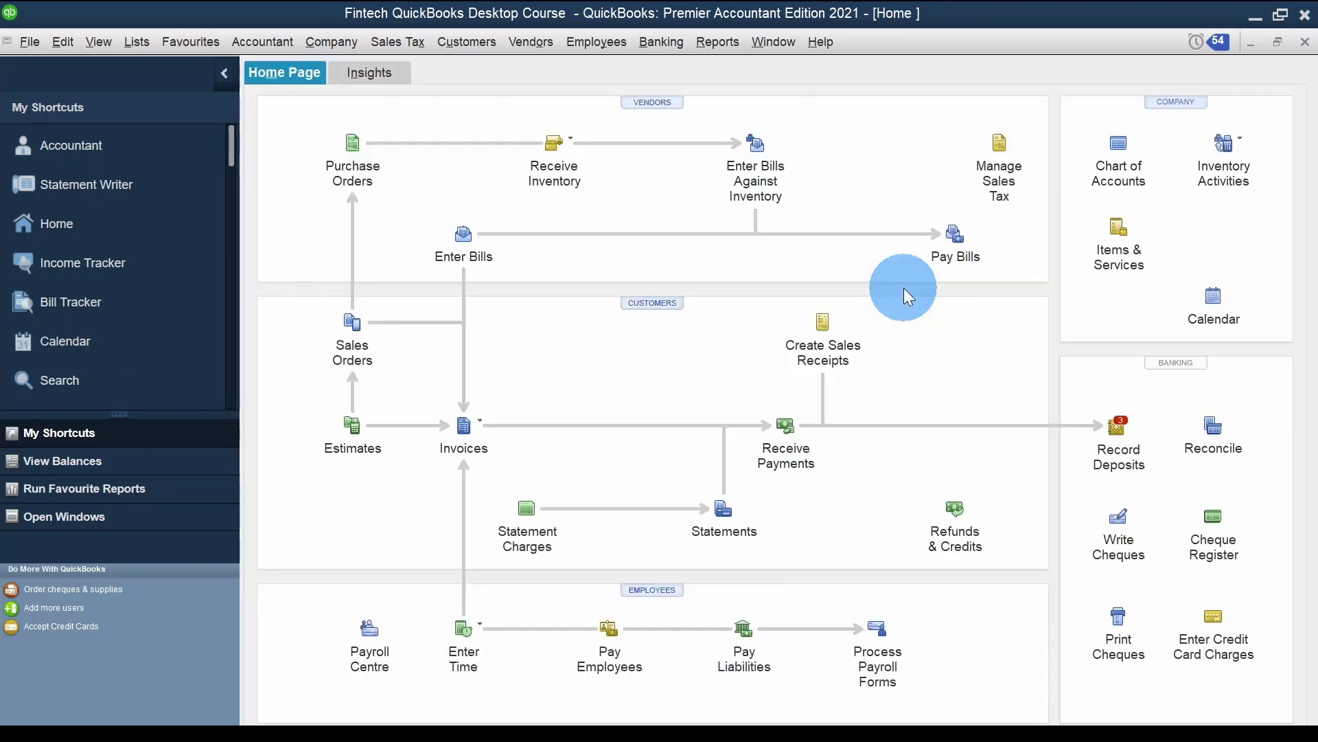
click(831, 350)
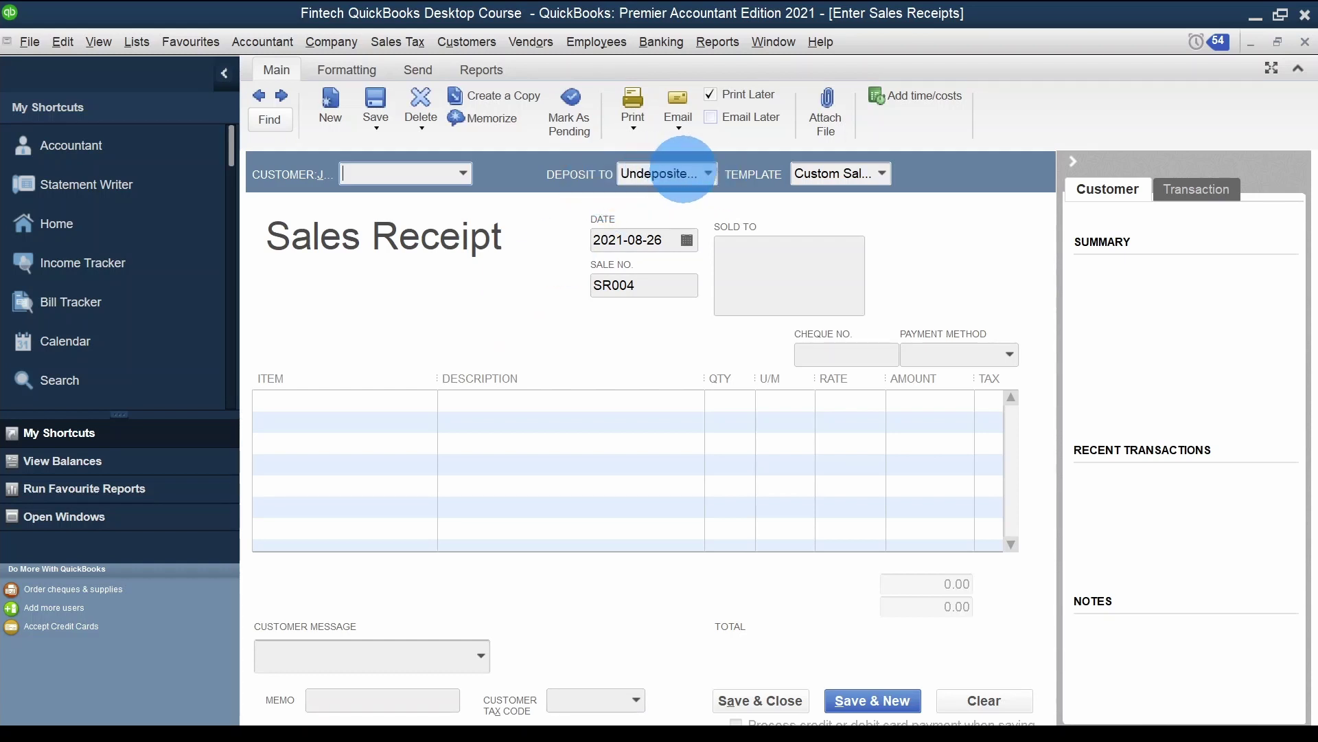
click(706, 176)
click(536, 285)
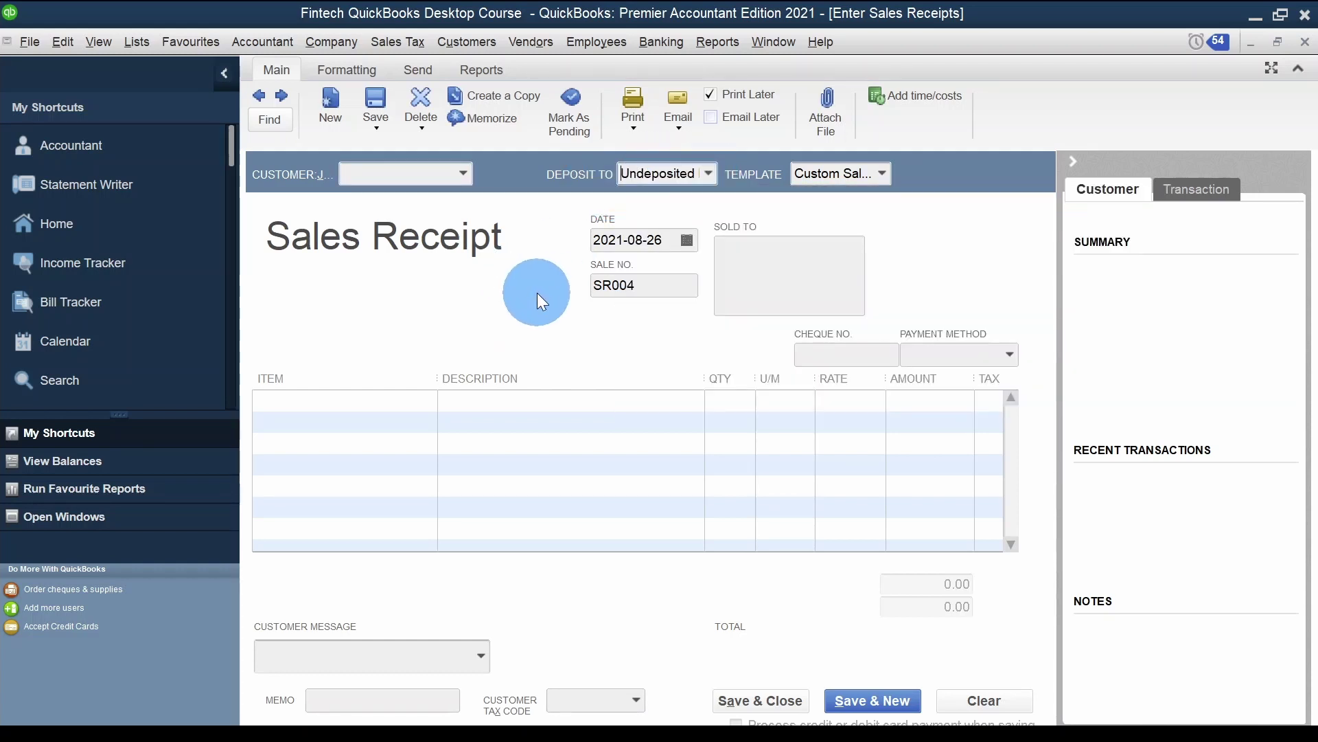
key(Escape)
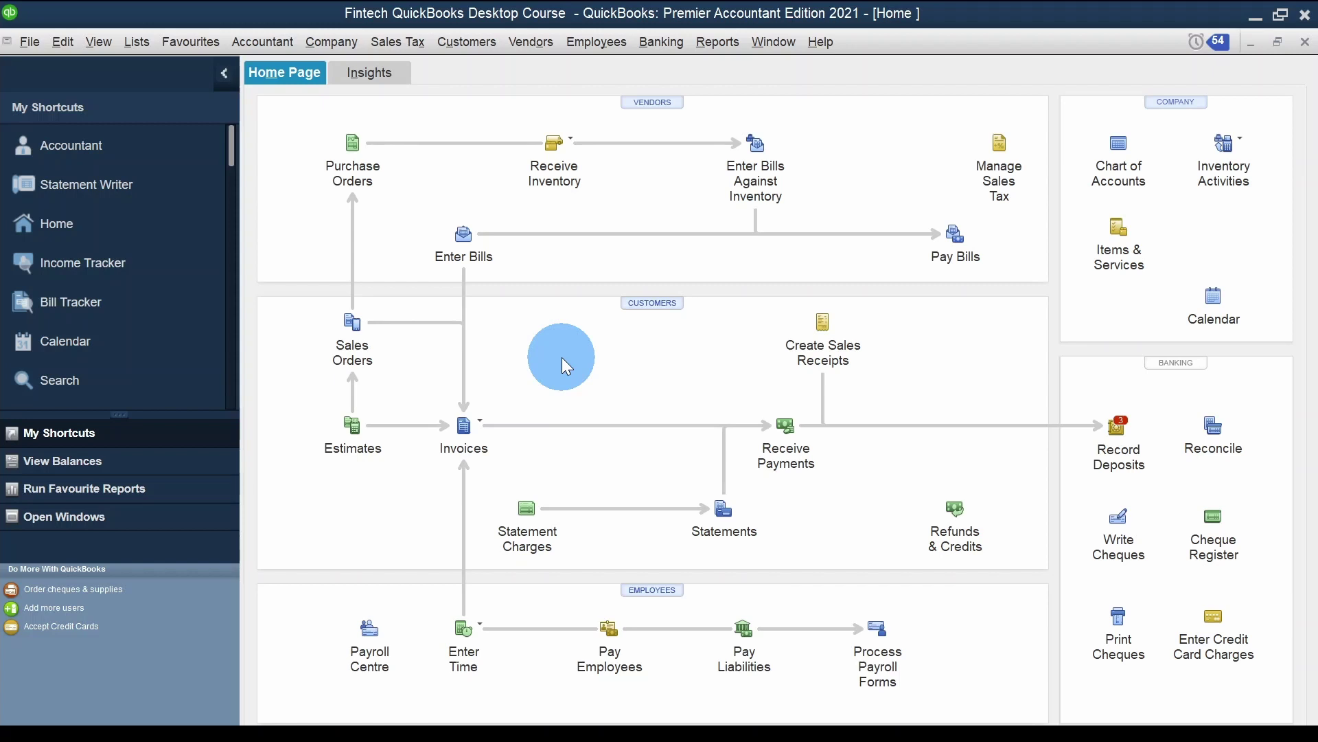
Turn on 'Use Undeposited Funds as default deposit account' in the company Payments preferences
key(alt+e)
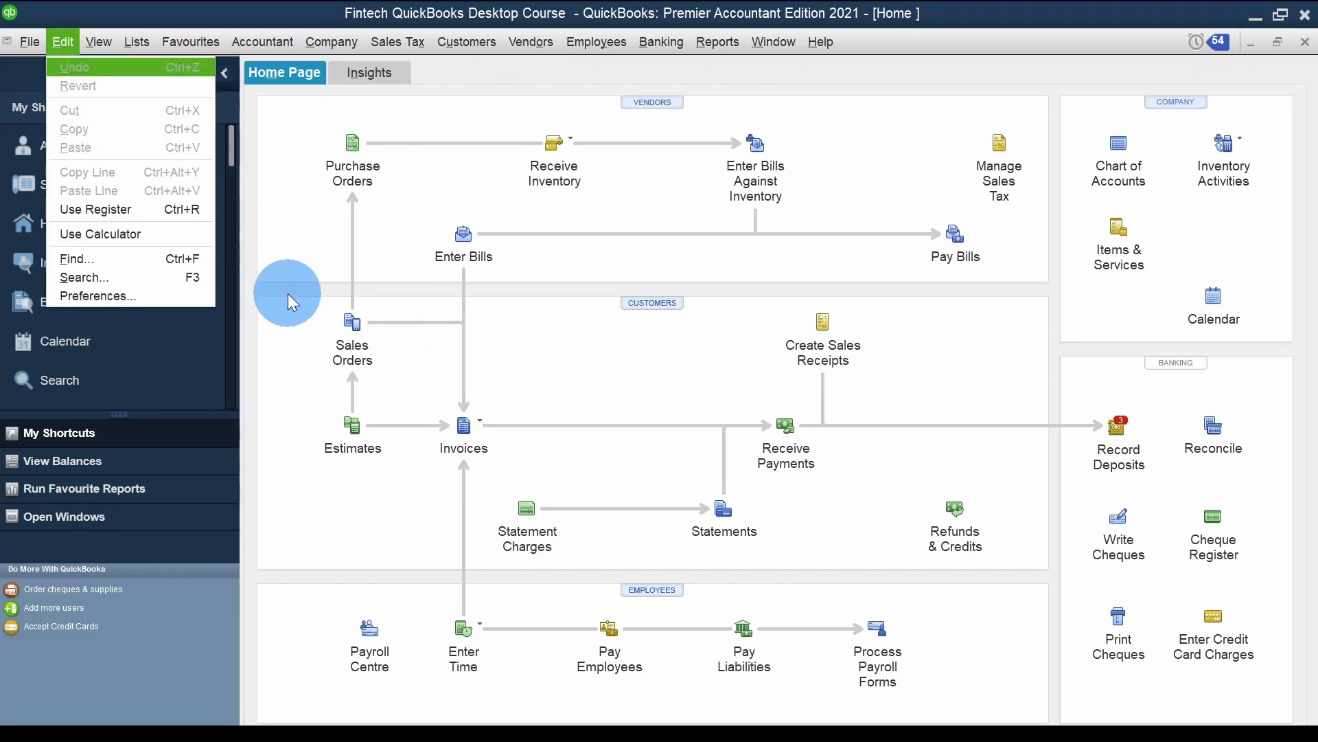
click(212, 299)
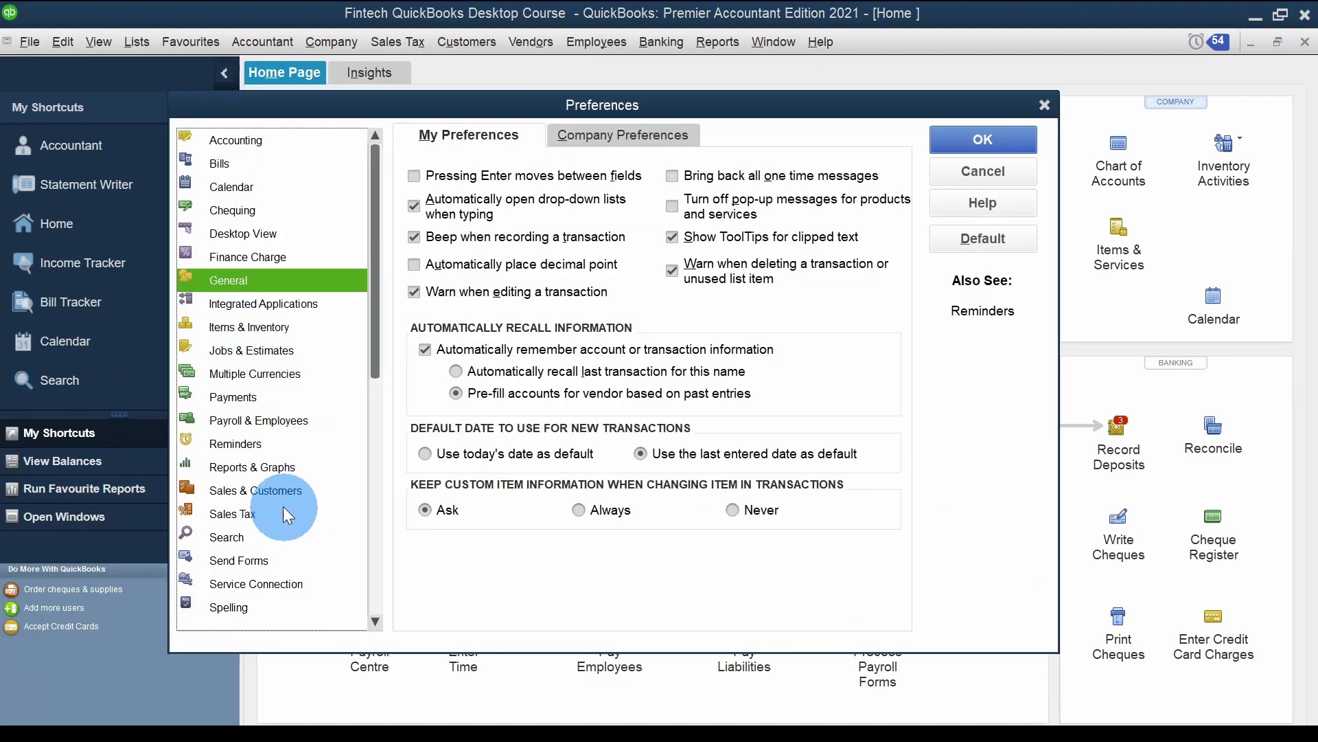
click(245, 397)
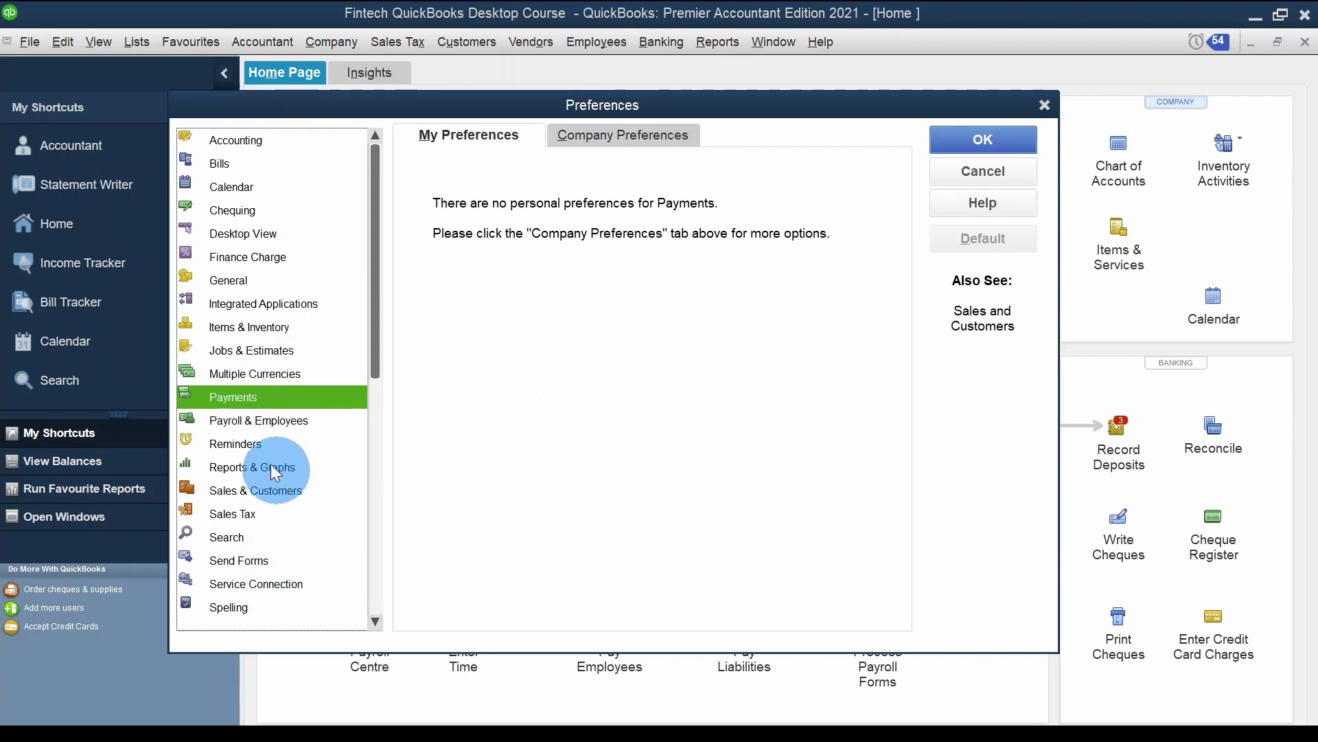
click(618, 134)
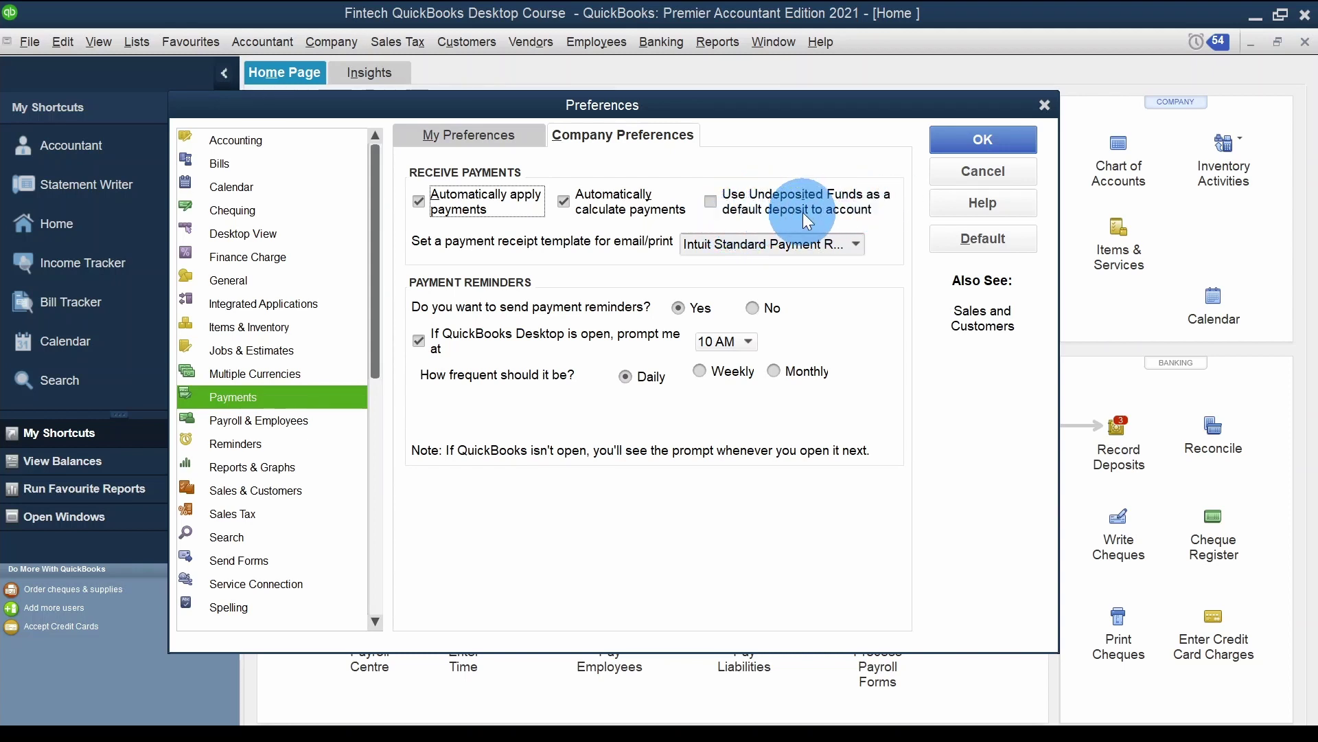
click(711, 202)
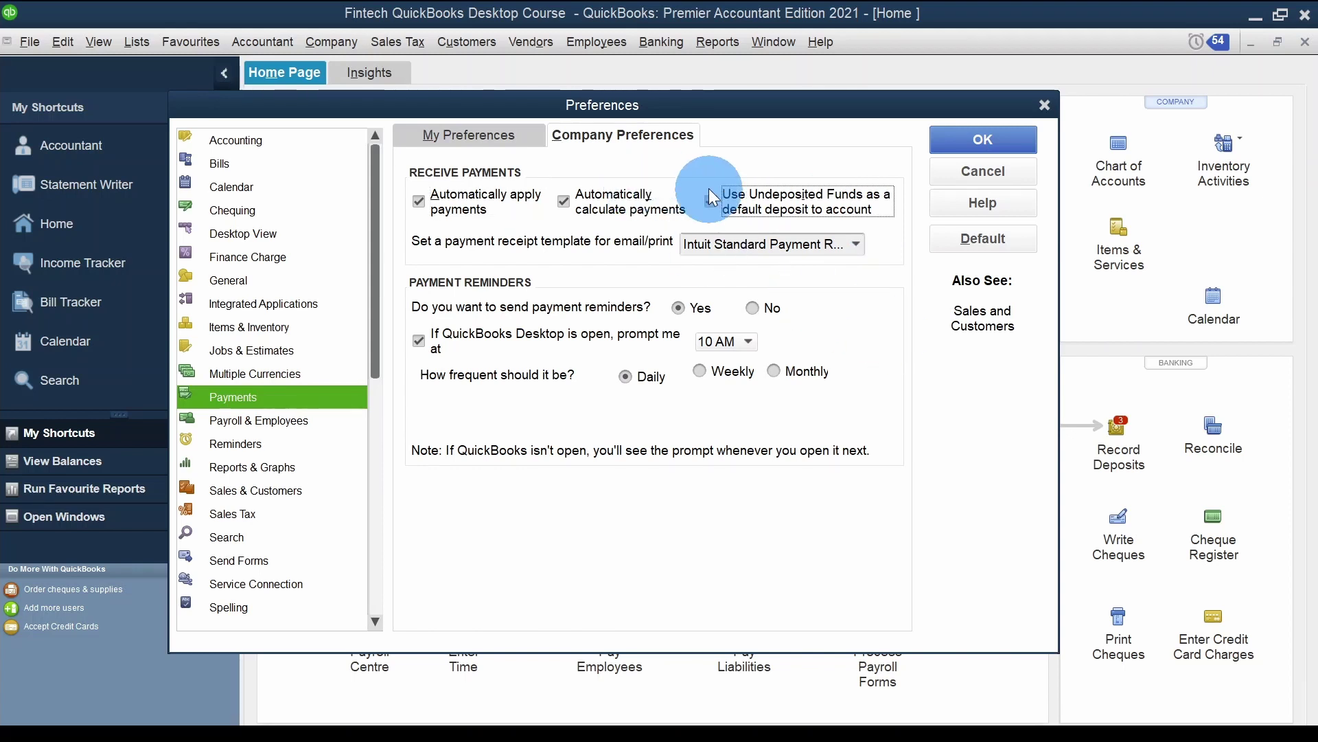
click(984, 149)
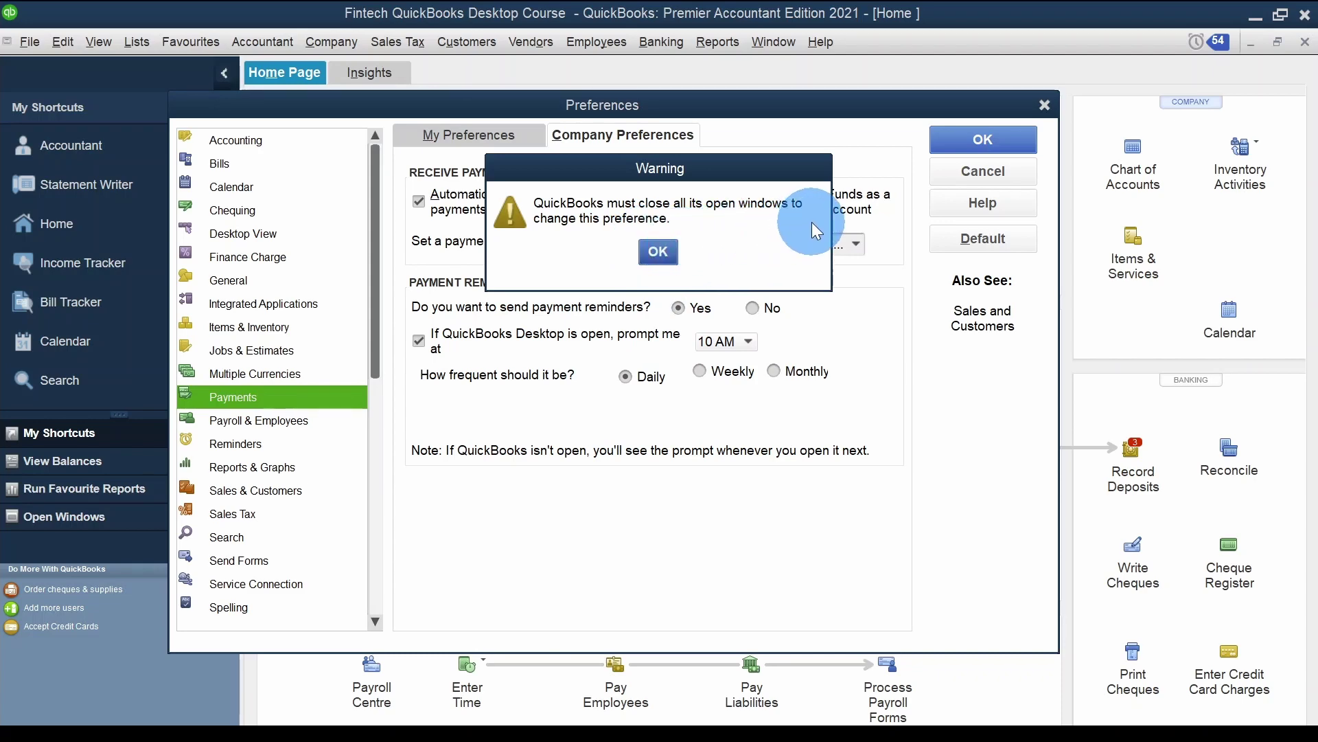
click(656, 252)
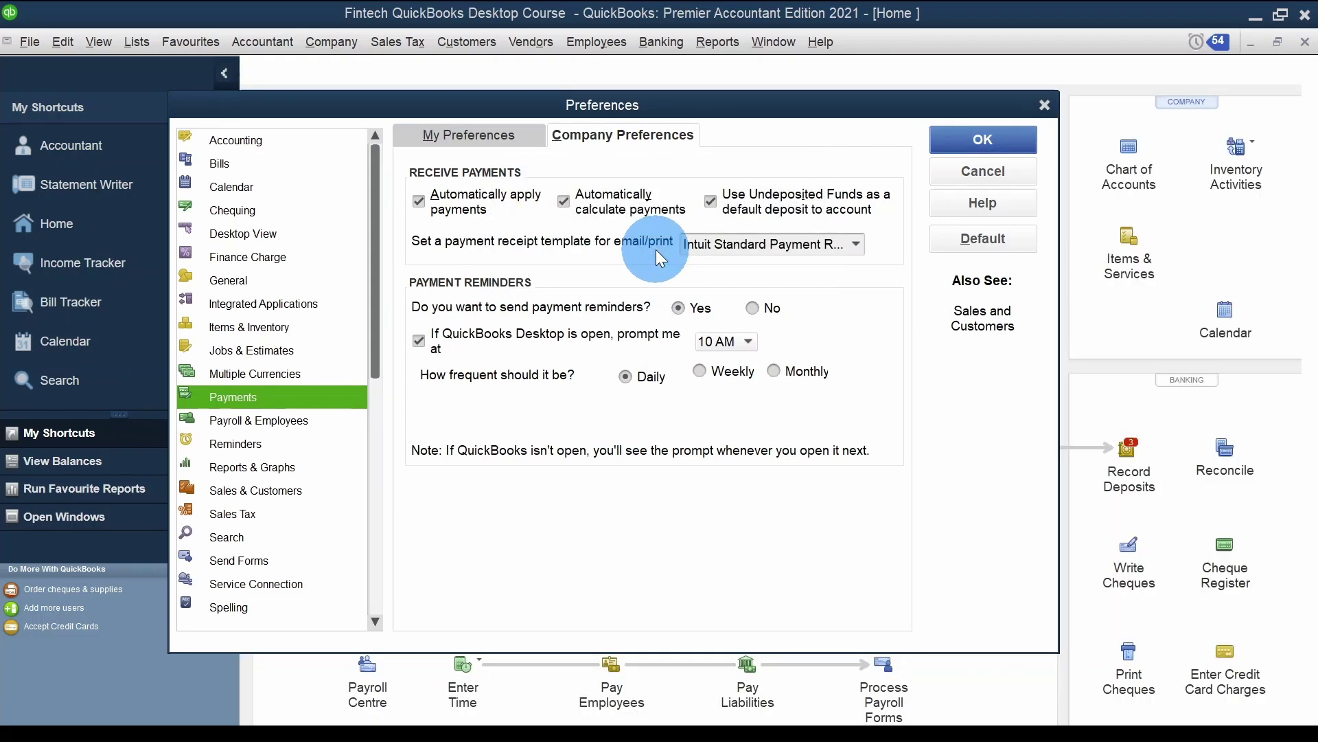
From the maximised Home page, start a new sales receipt, SR004
click(92, 223)
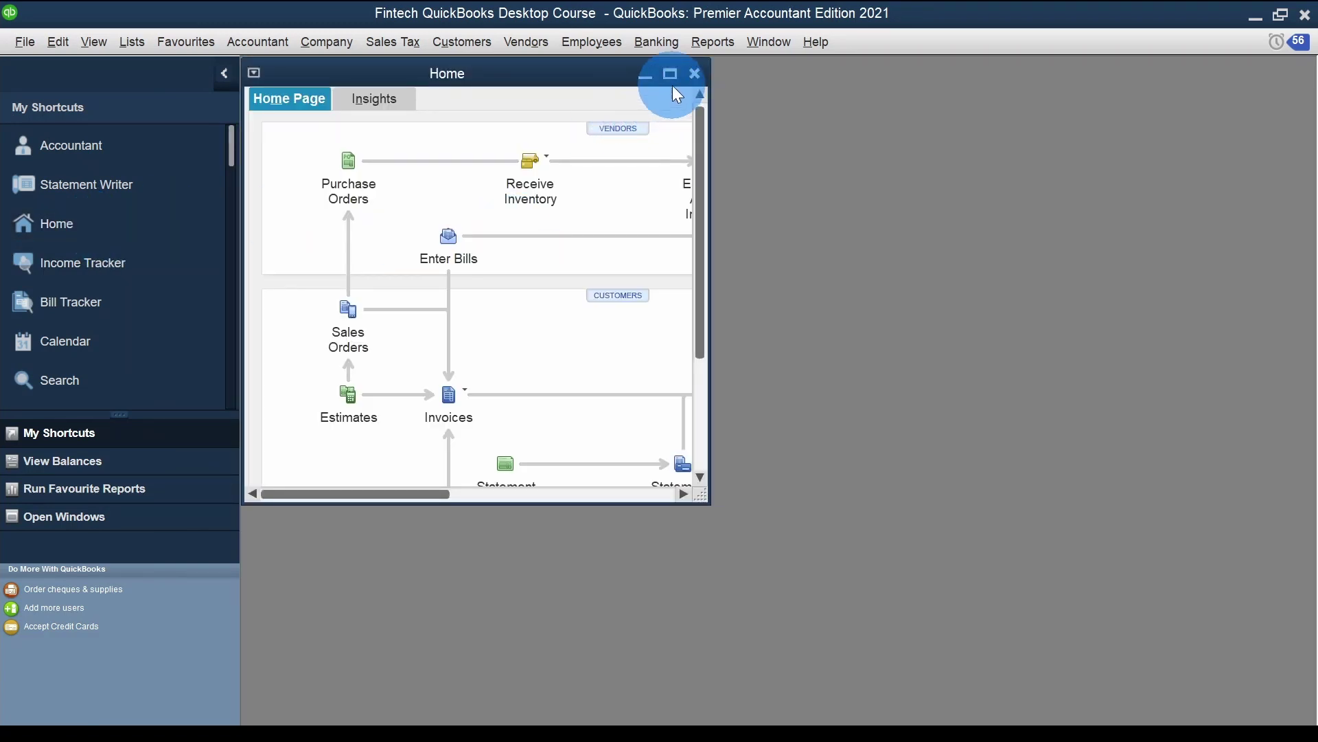
click(671, 75)
click(824, 353)
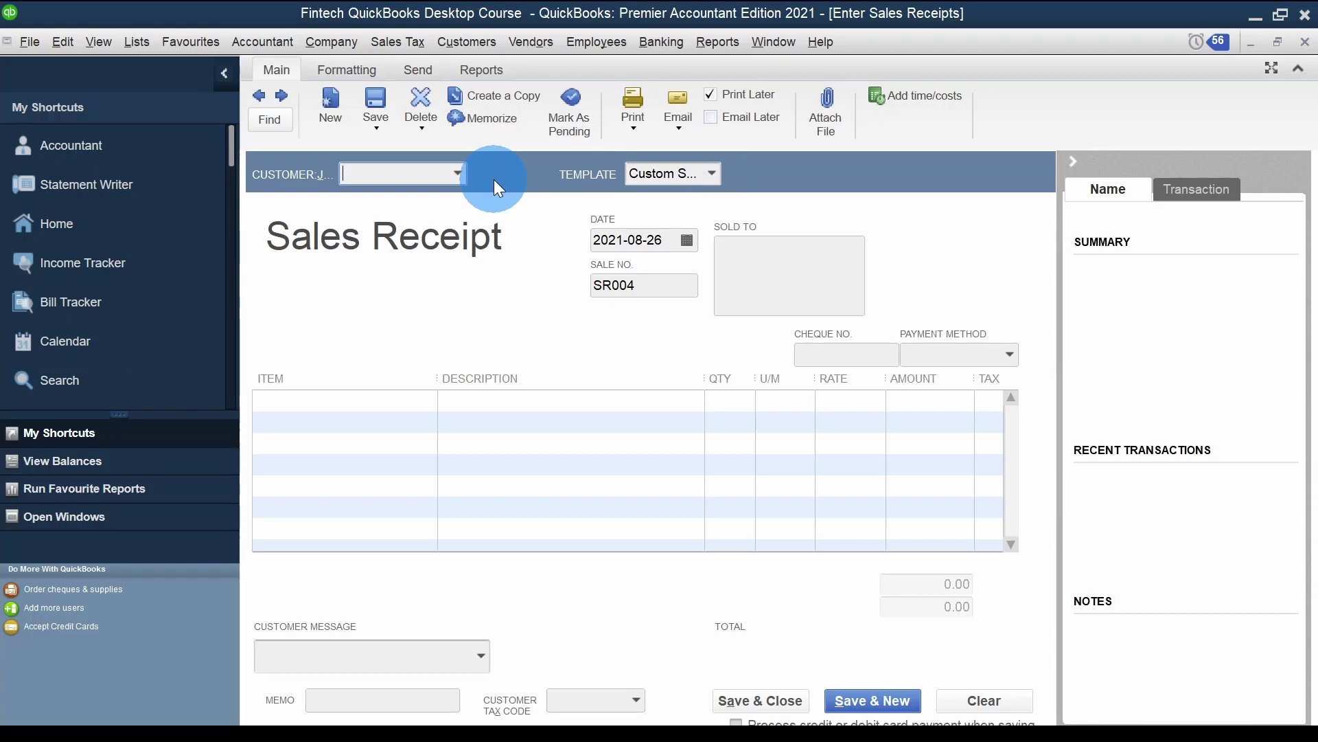
Bill Daily Customer Sales for one Handles, accepting the insufficient quantity warning
click(458, 174)
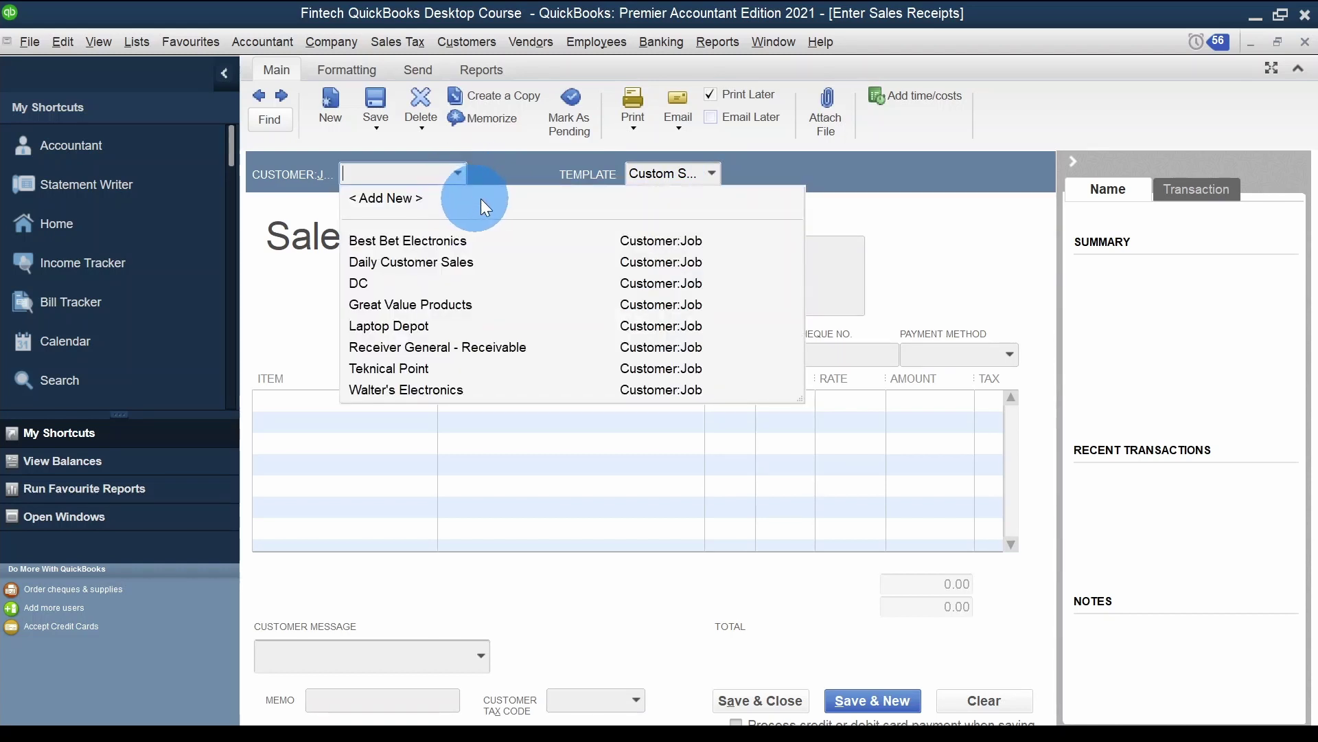
click(495, 263)
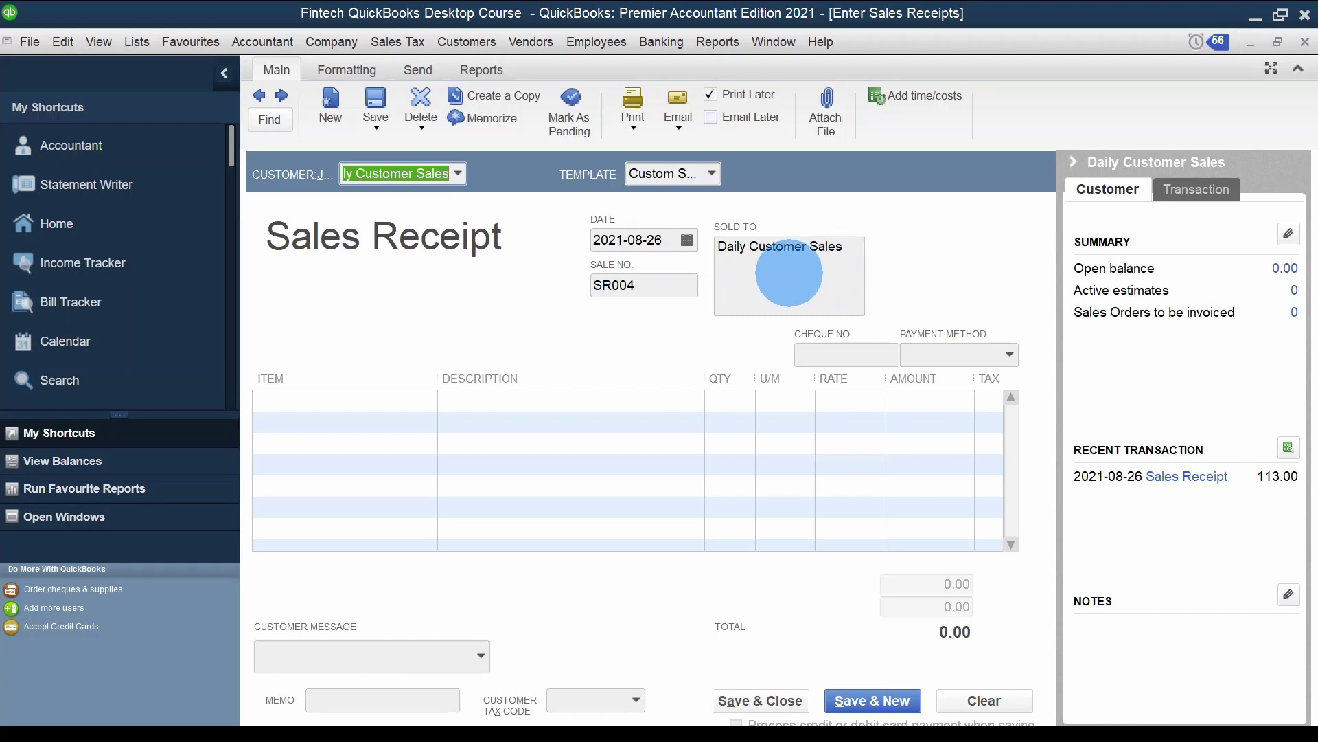
click(410, 400)
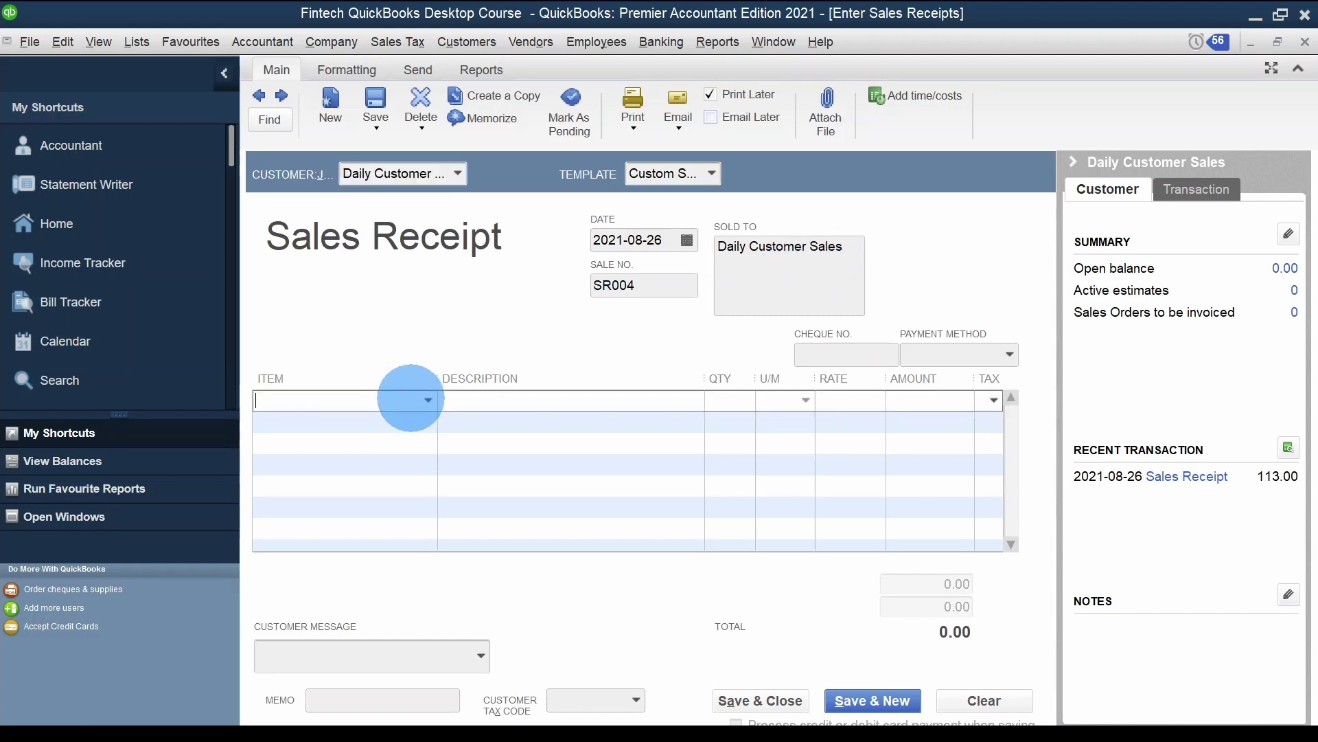
click(424, 401)
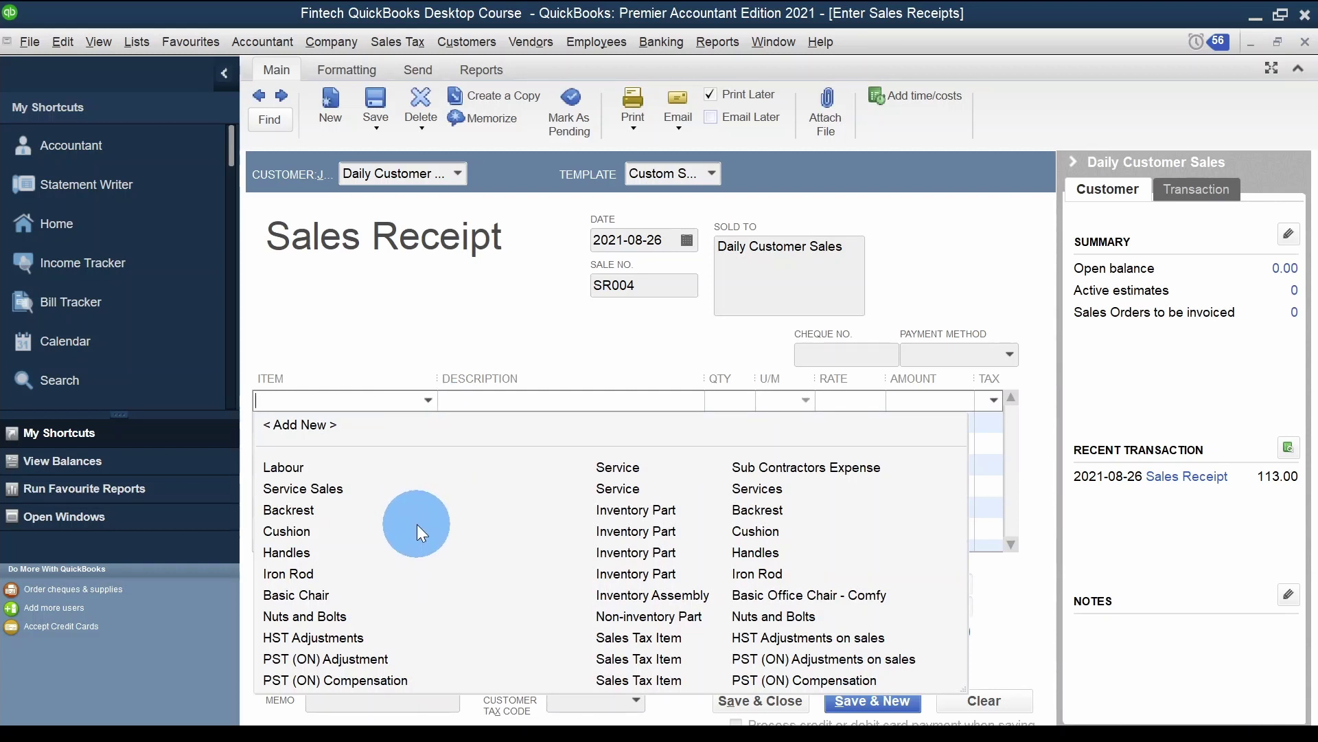
click(351, 552)
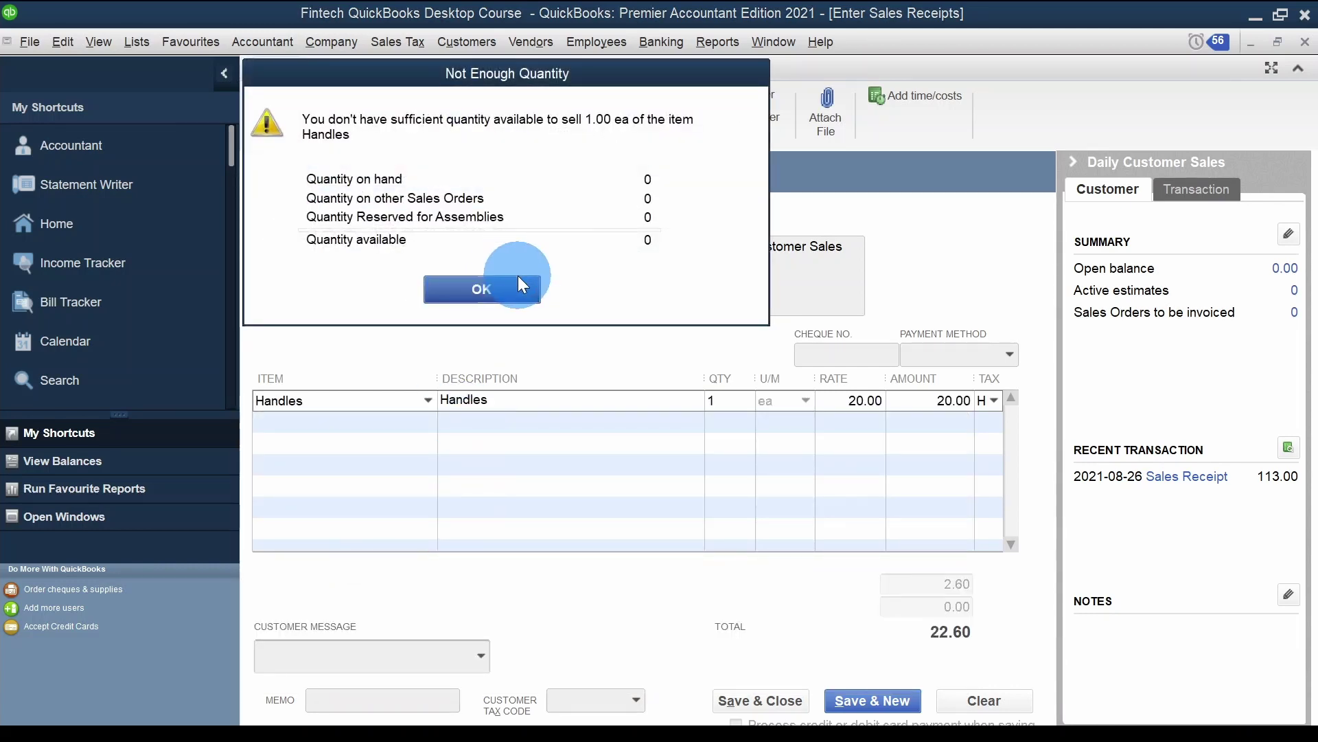
click(518, 290)
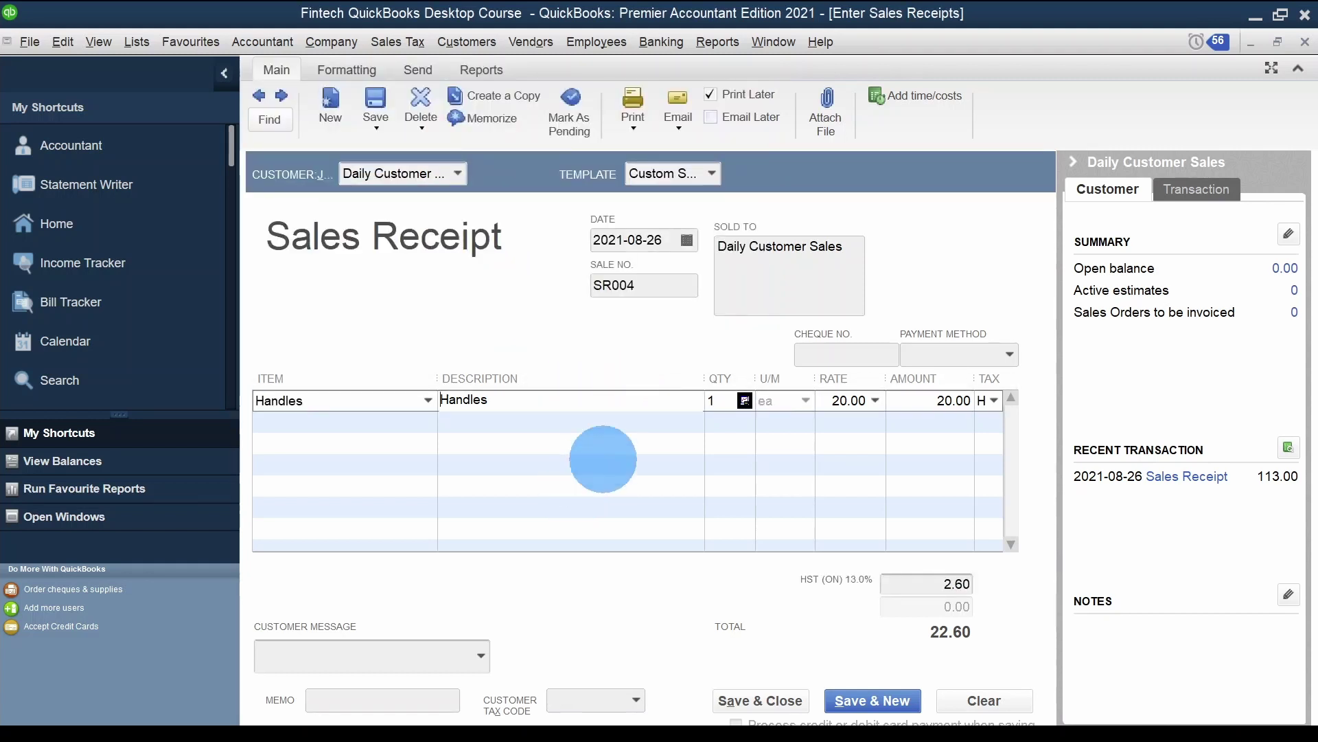
Keep Handles at 20.00 plus HST (22.60 total) and add the 'Thank you for your business.' message
click(858, 402)
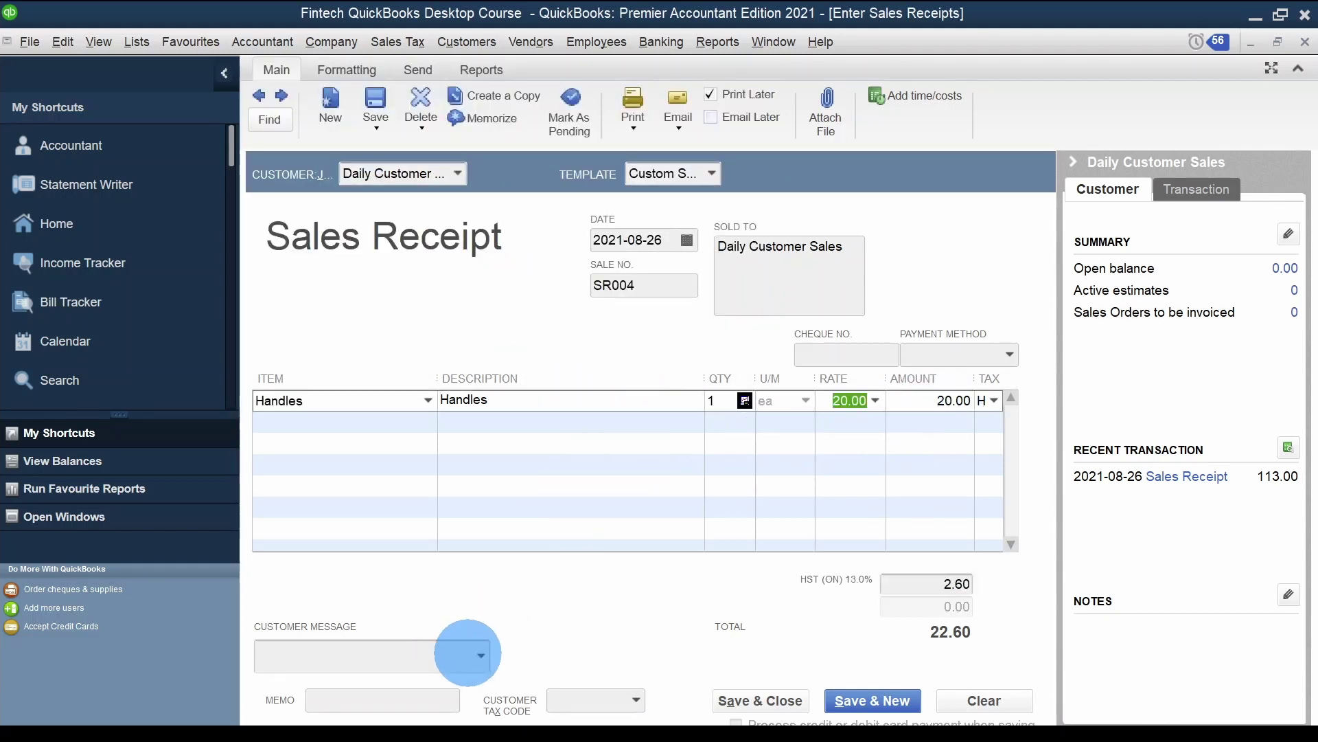
click(481, 654)
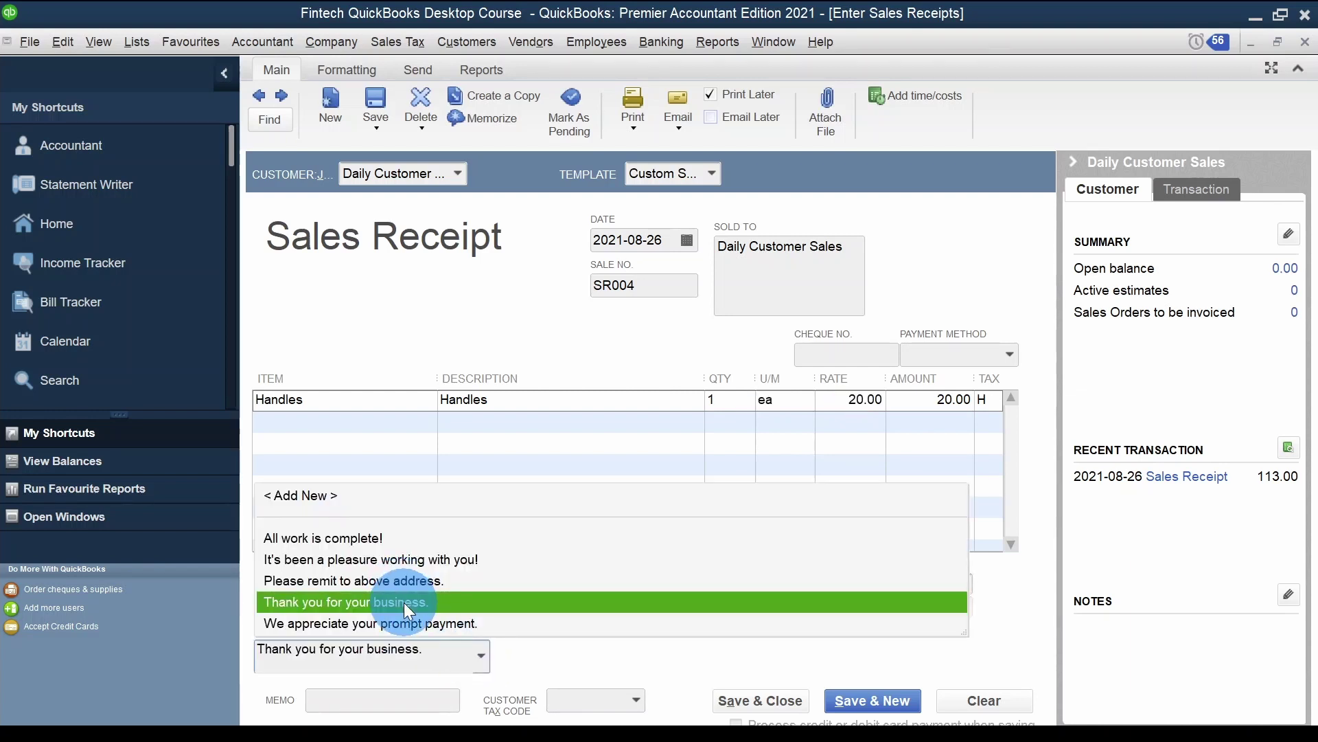
click(404, 603)
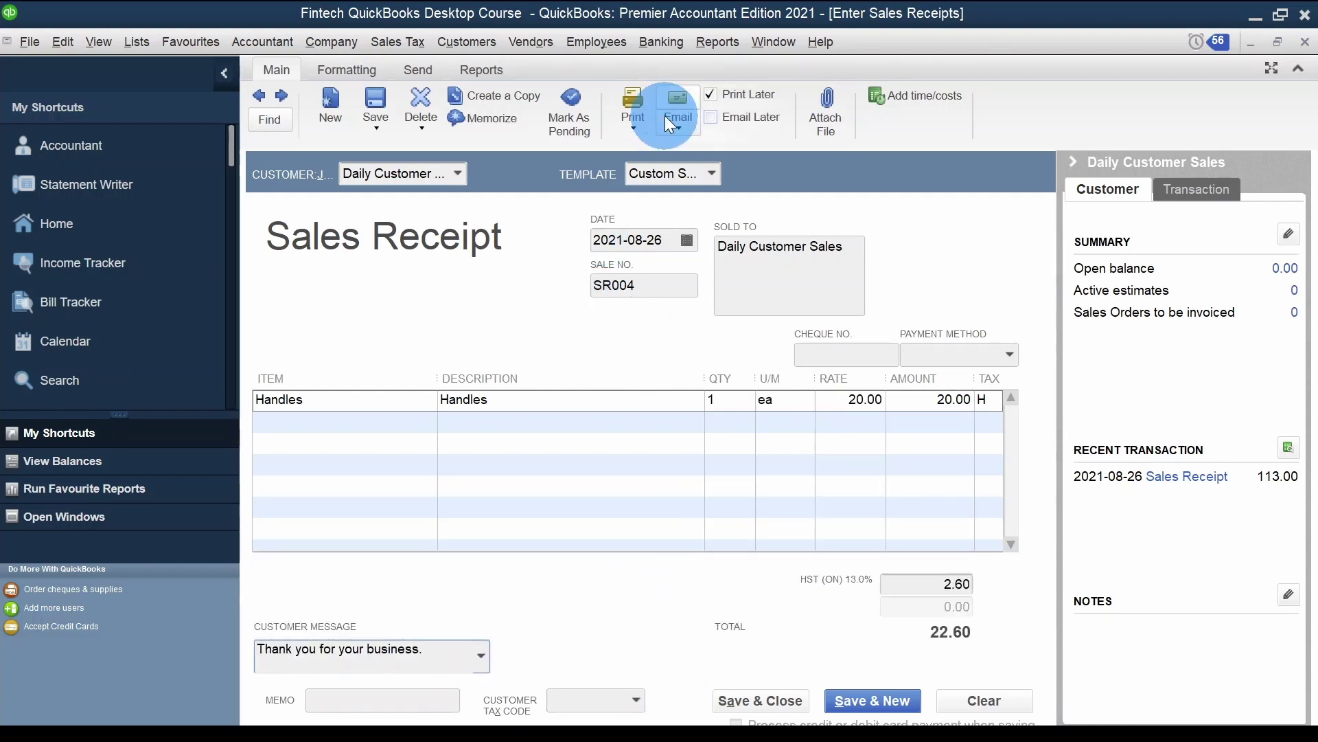
click(636, 127)
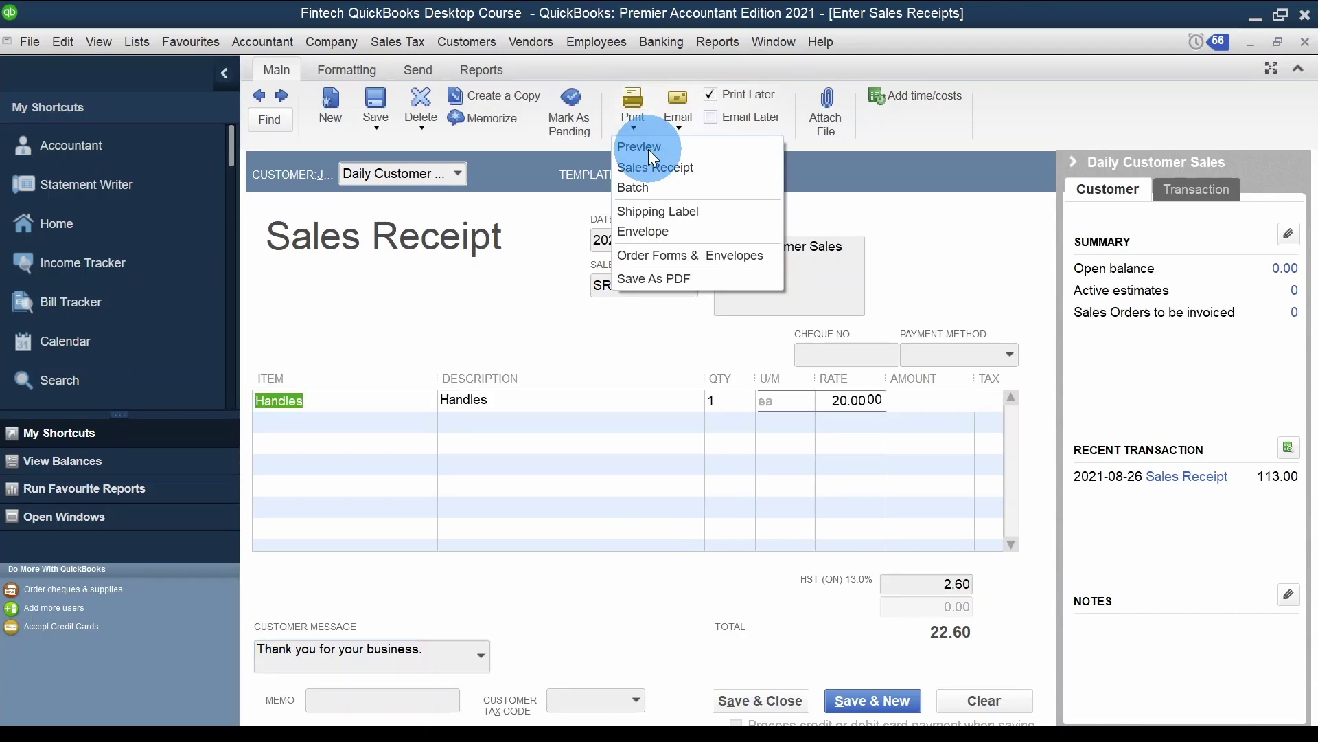
Preview the printed SR004 receipt, zooming in on its line items
click(648, 149)
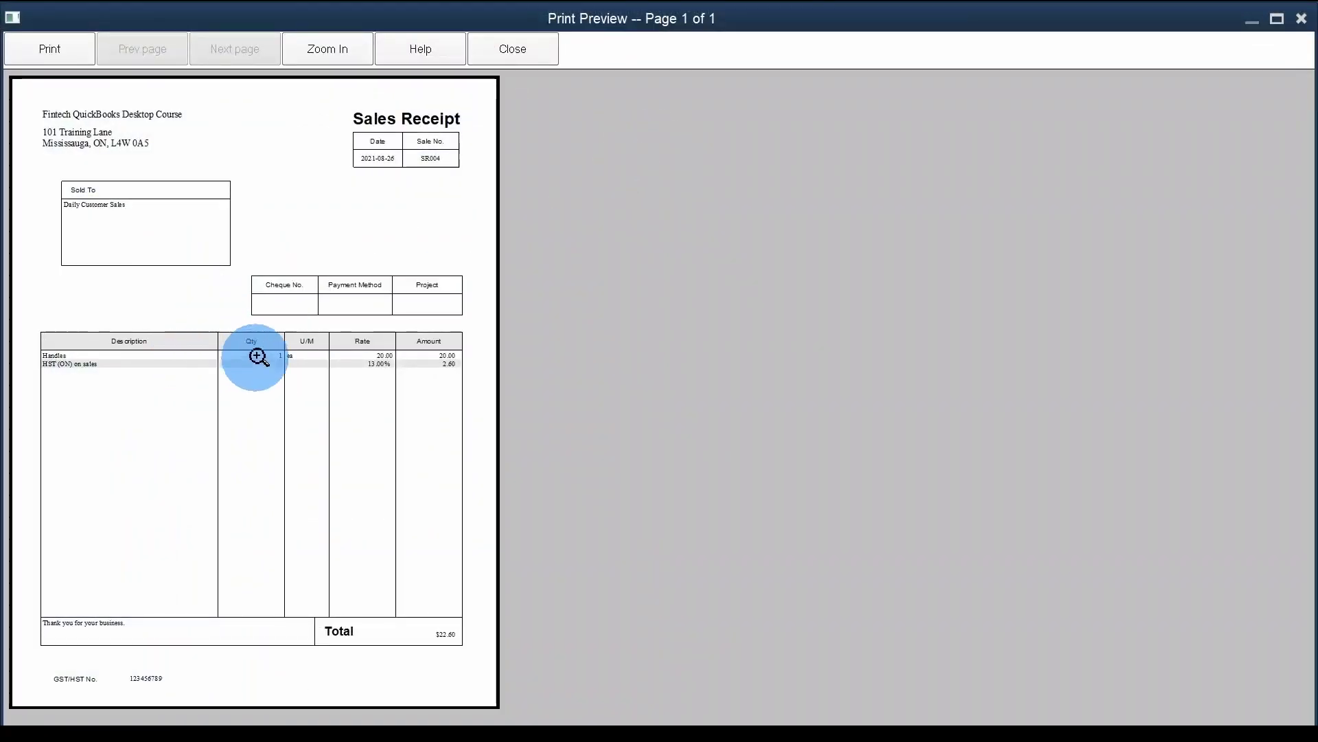
click(379, 354)
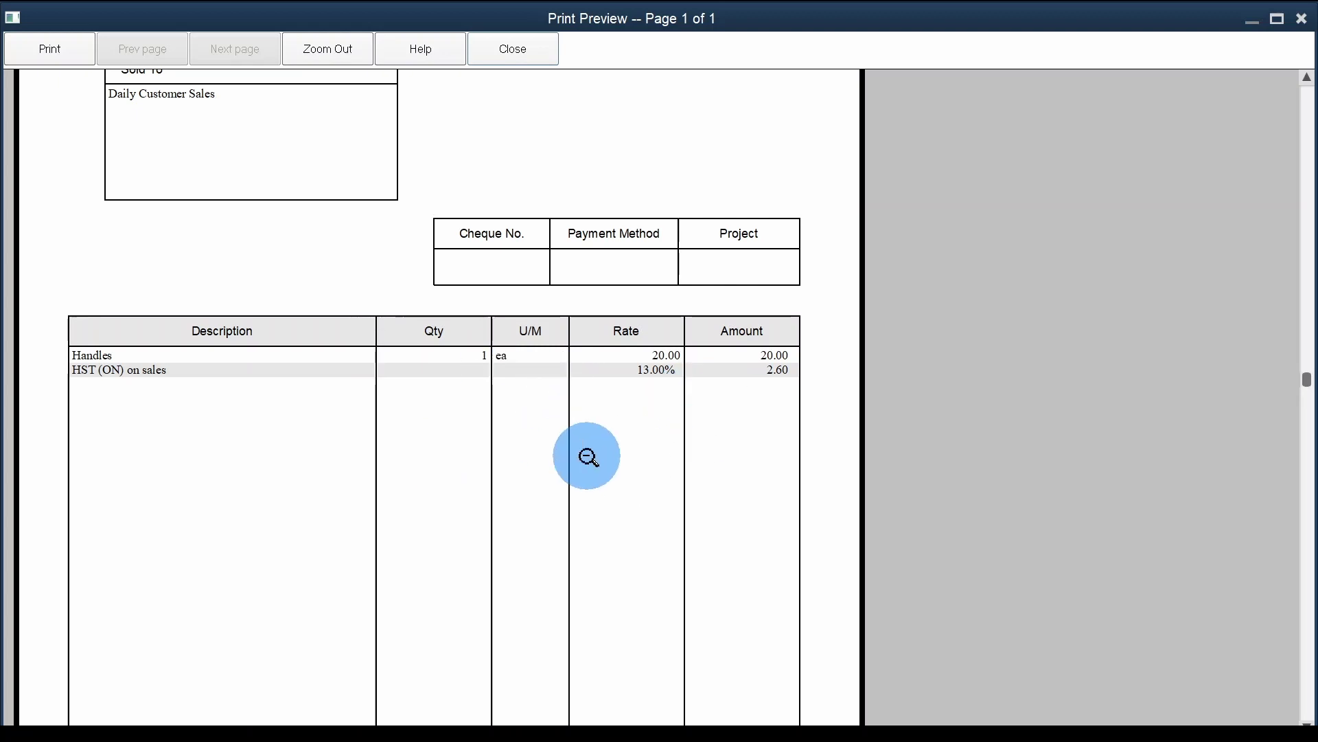
click(523, 50)
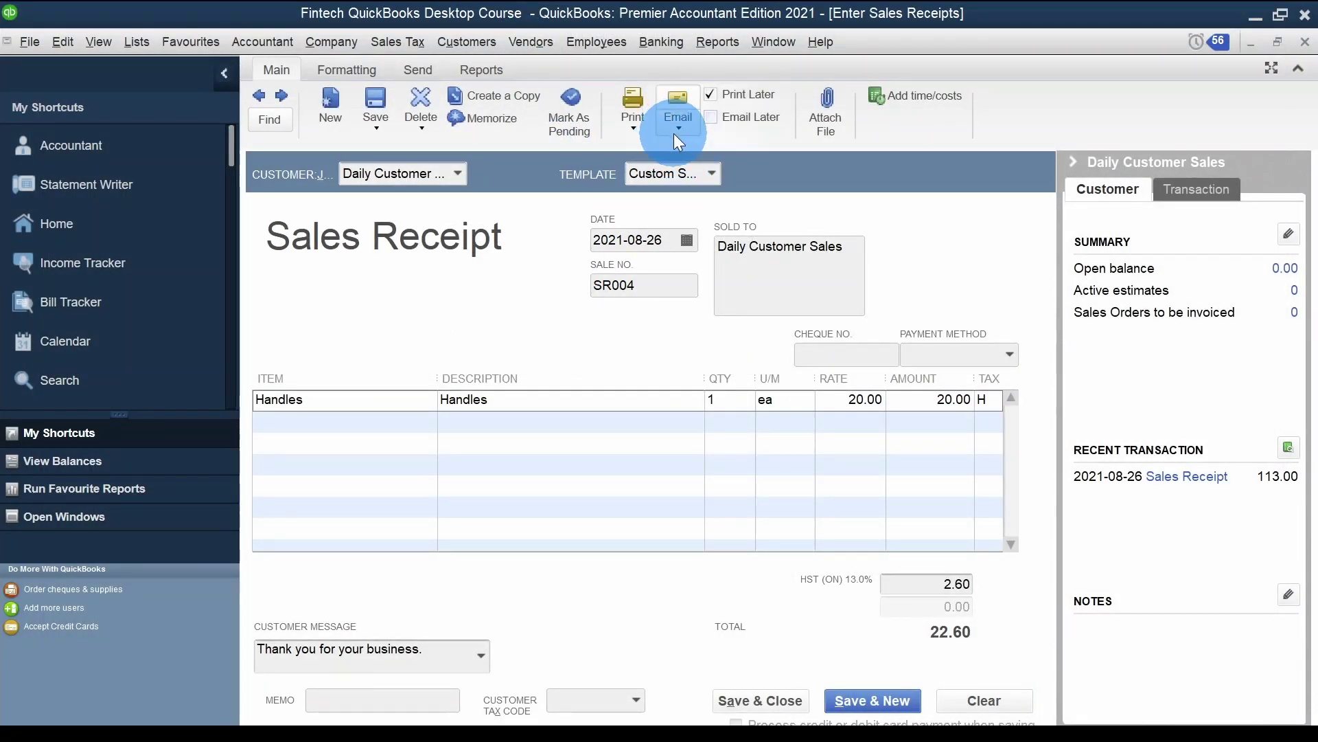
Save and close sales receipt SR004 without e-mailing it
click(674, 133)
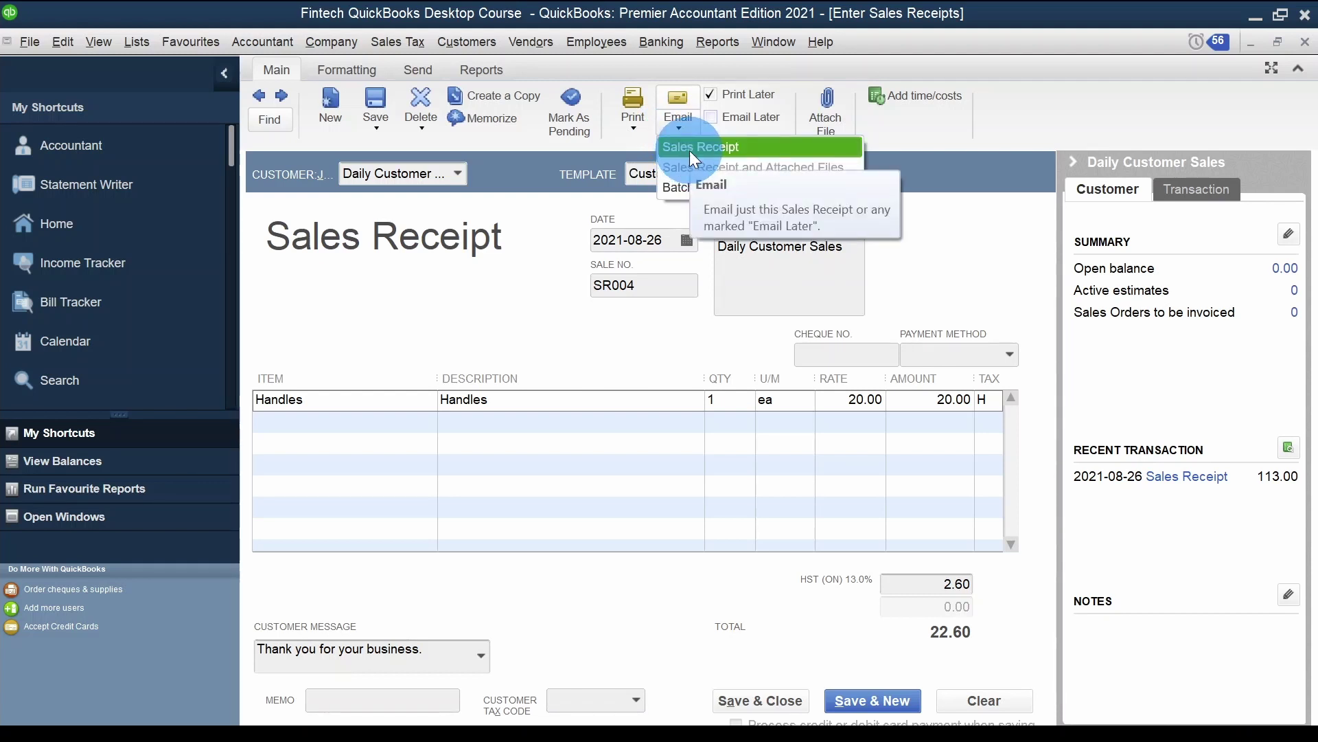
click(748, 702)
click(767, 699)
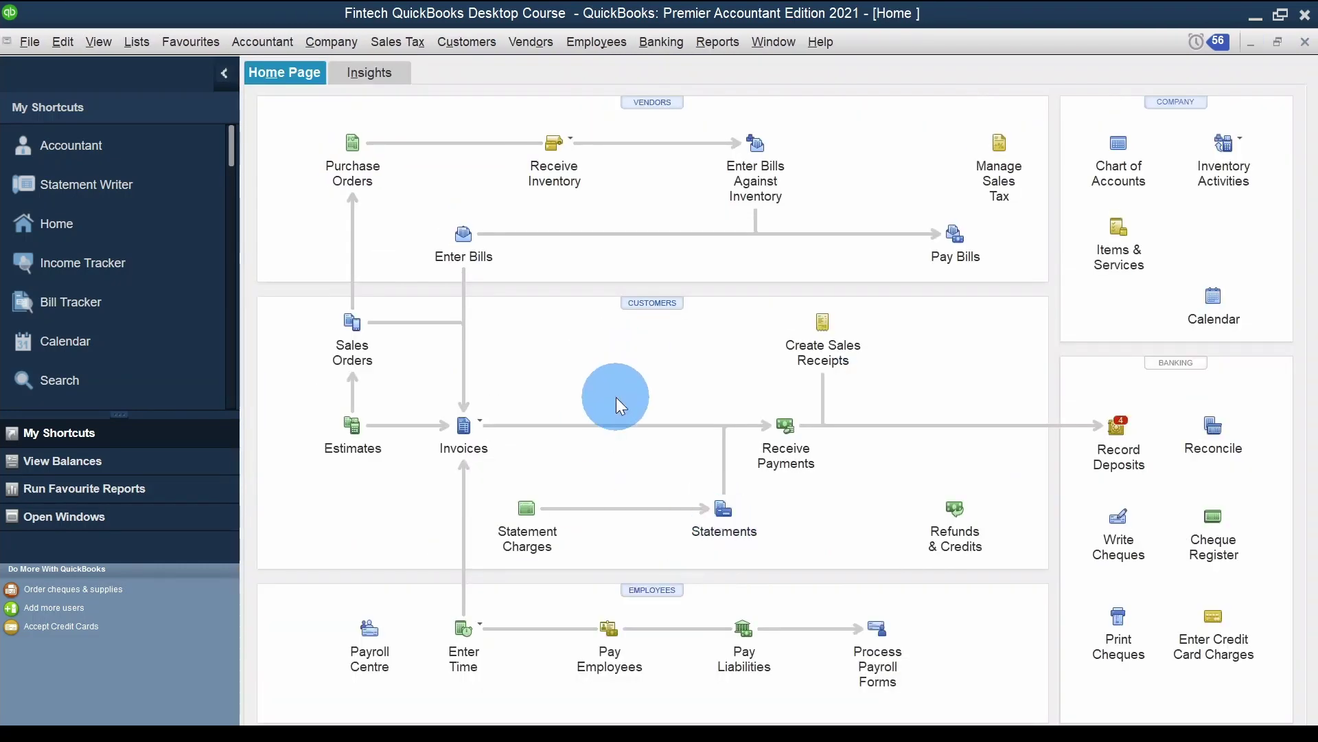
Run the standard Balance Sheet report from the Company & Financial reports
key(alt+r)
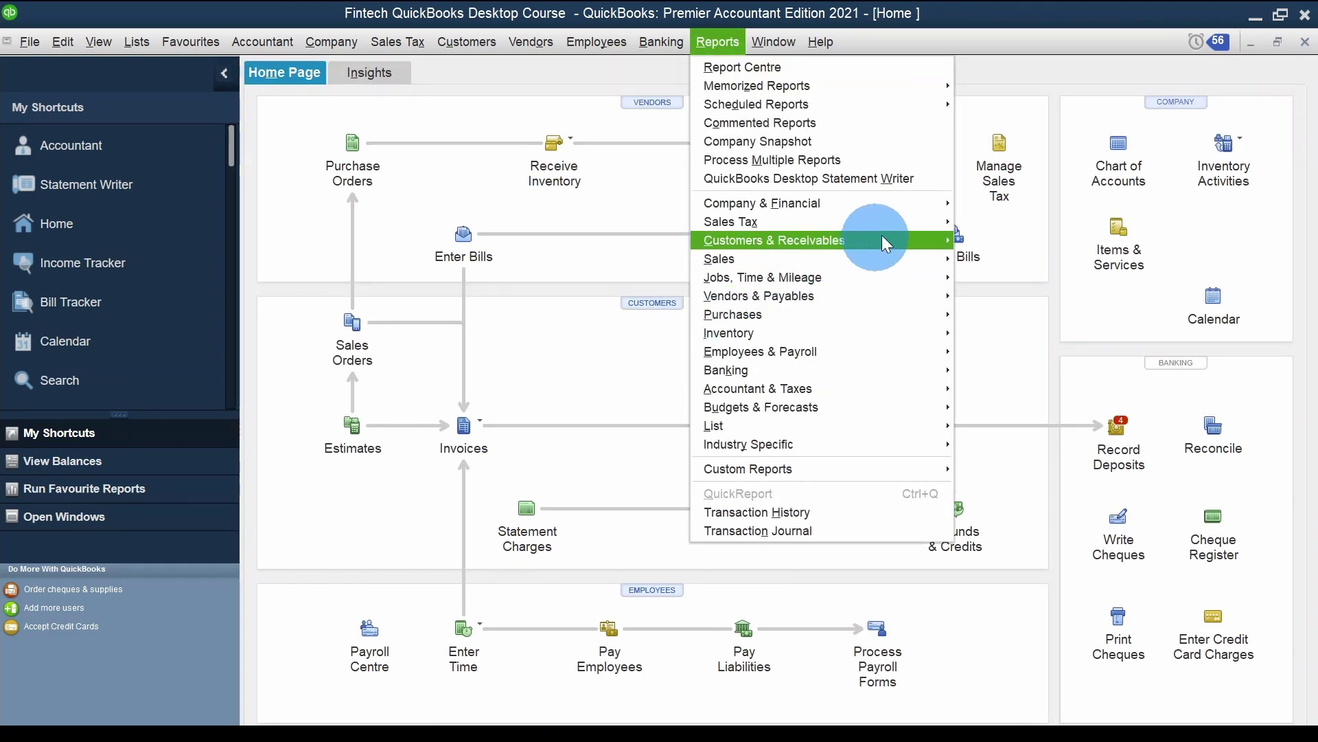
mouse_move(907, 210)
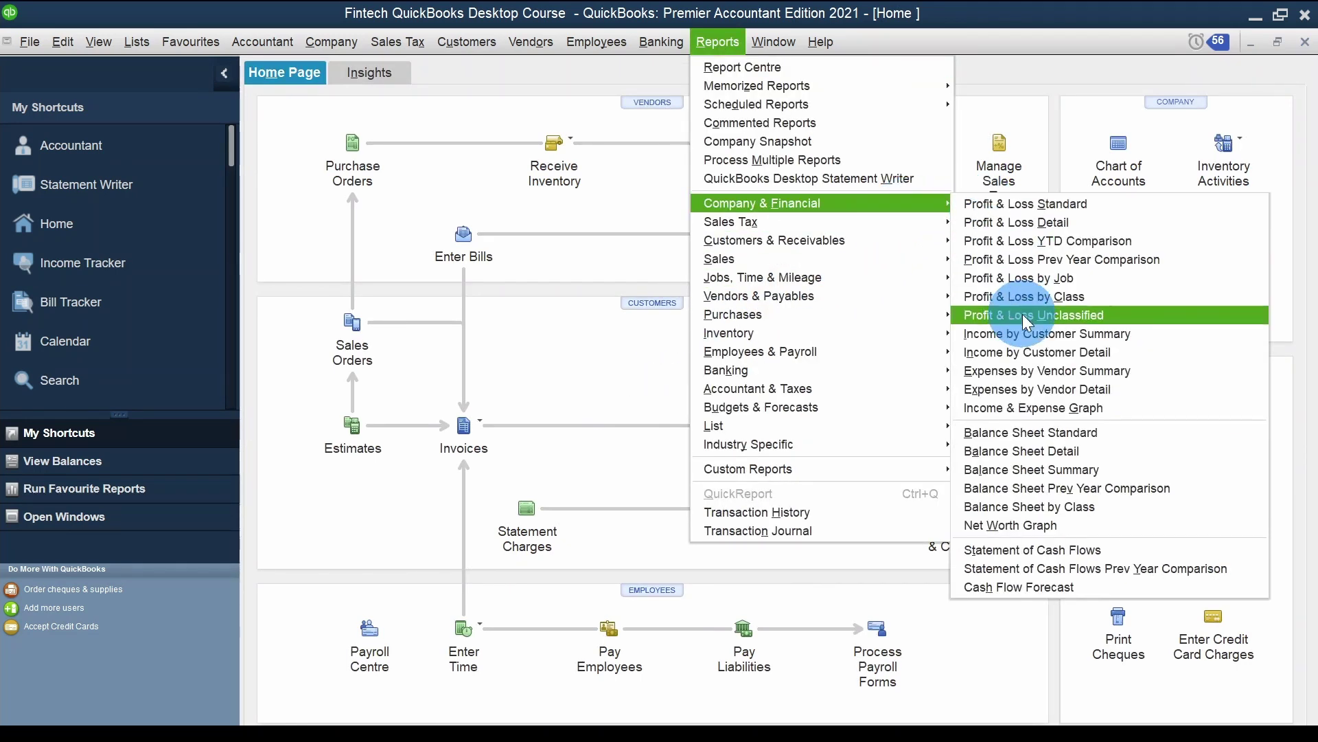
click(1152, 429)
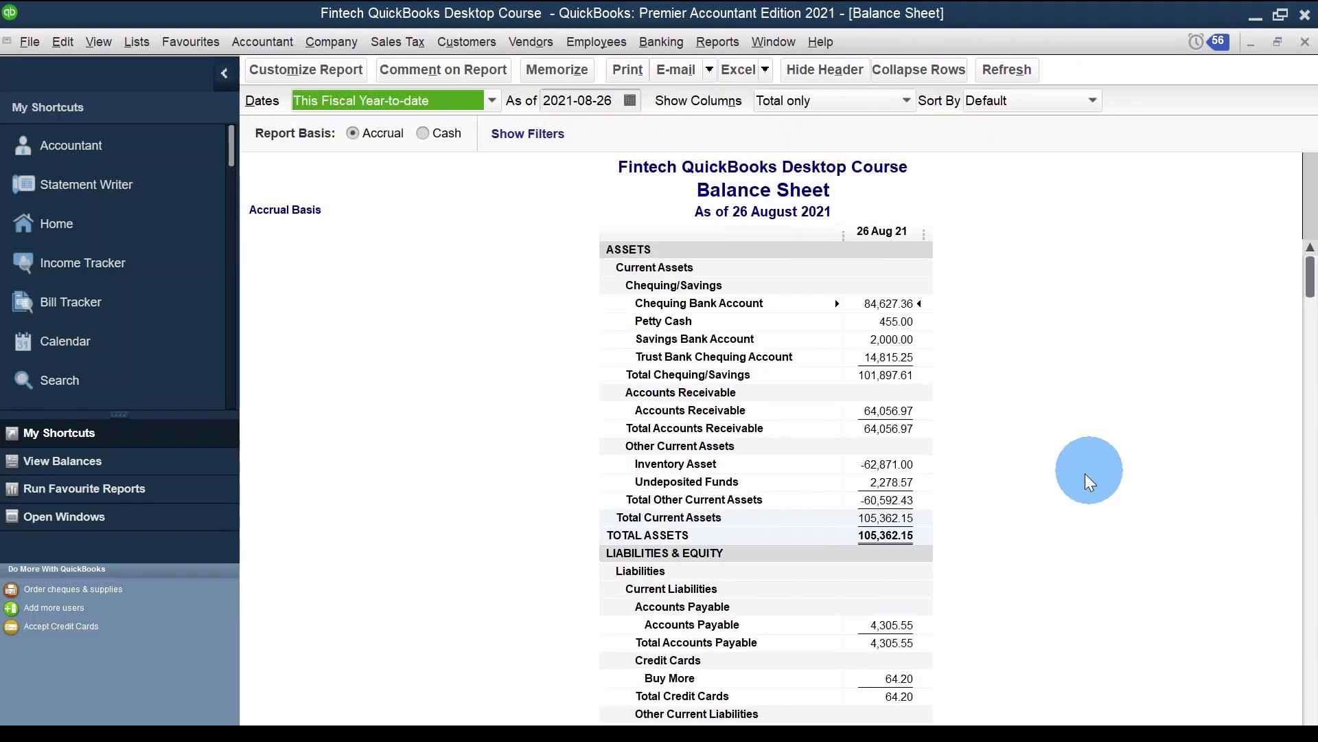
Drill into the Undeposited Funds balance of 2,278.57 and open the SR004 receipt
click(893, 483)
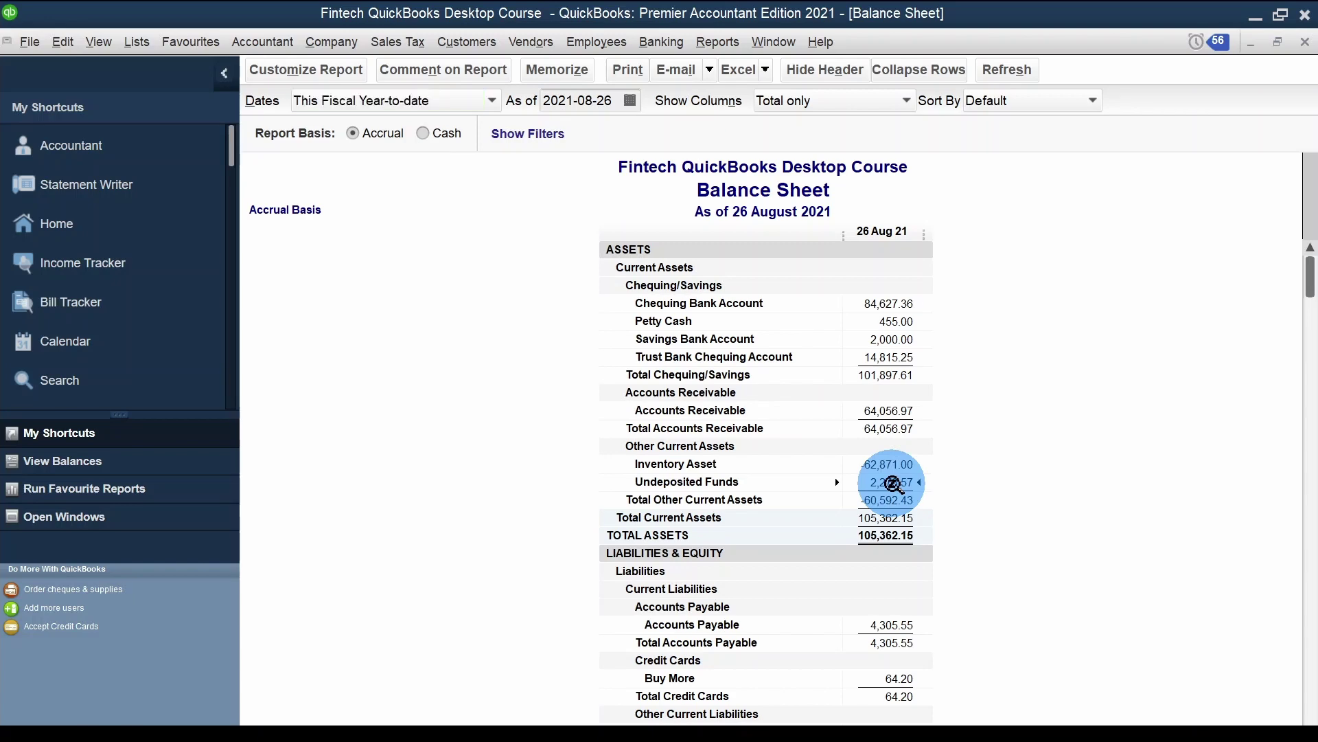
double_click(893, 483)
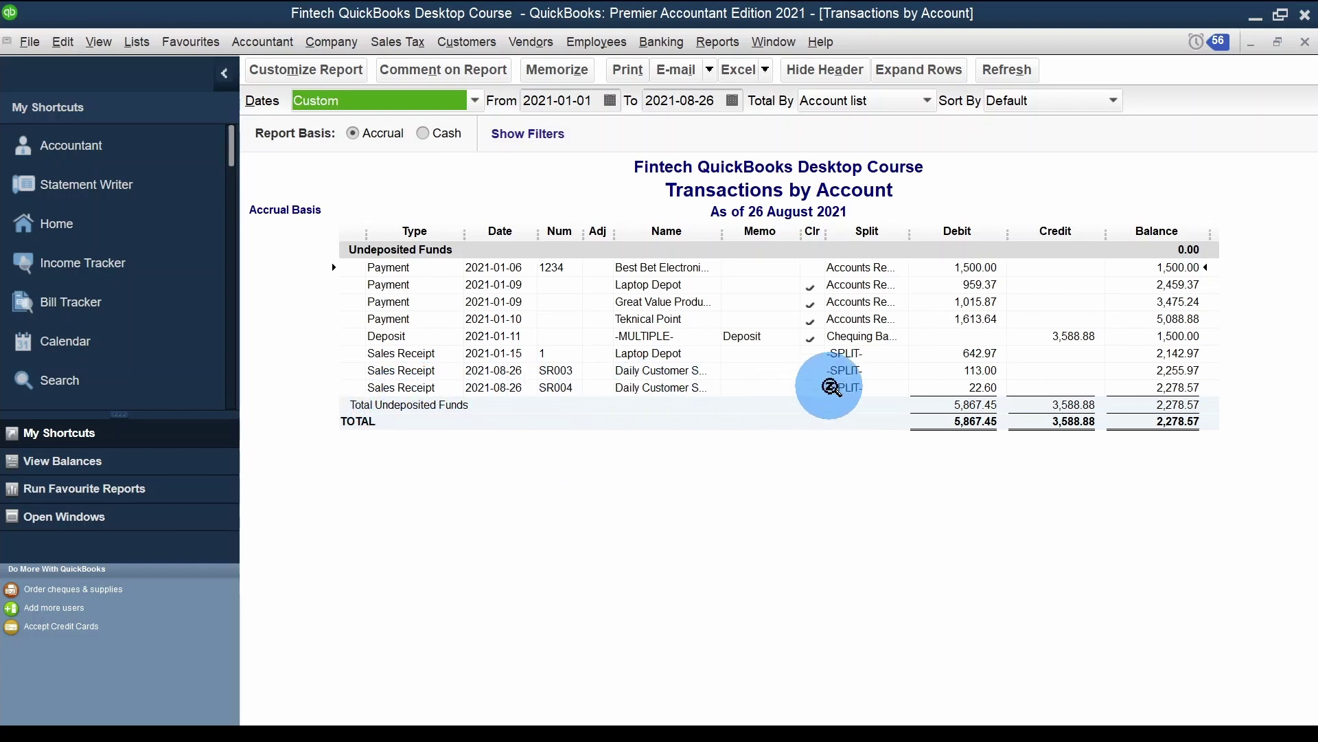
double_click(987, 388)
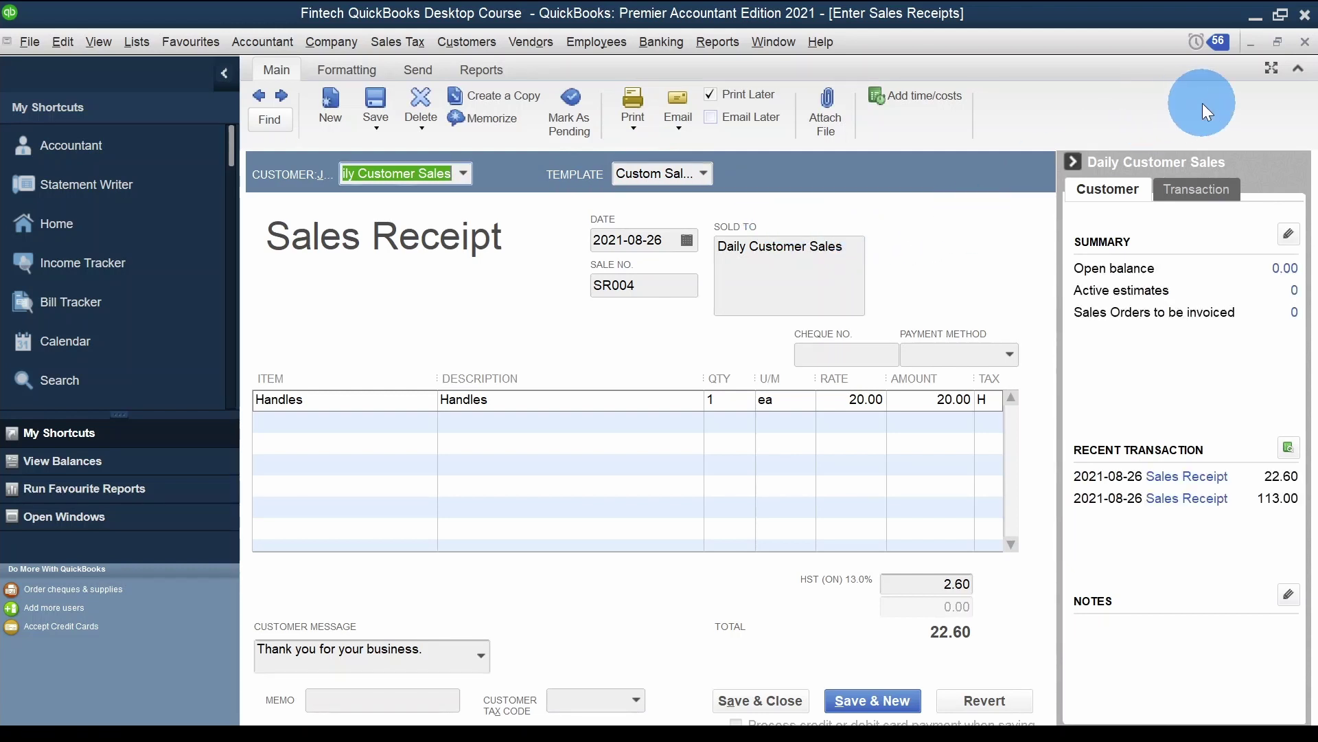
Close SR004, open SR003 for 113.00, then close it with the Transactions by Account and Balance Sheet reports
click(1305, 43)
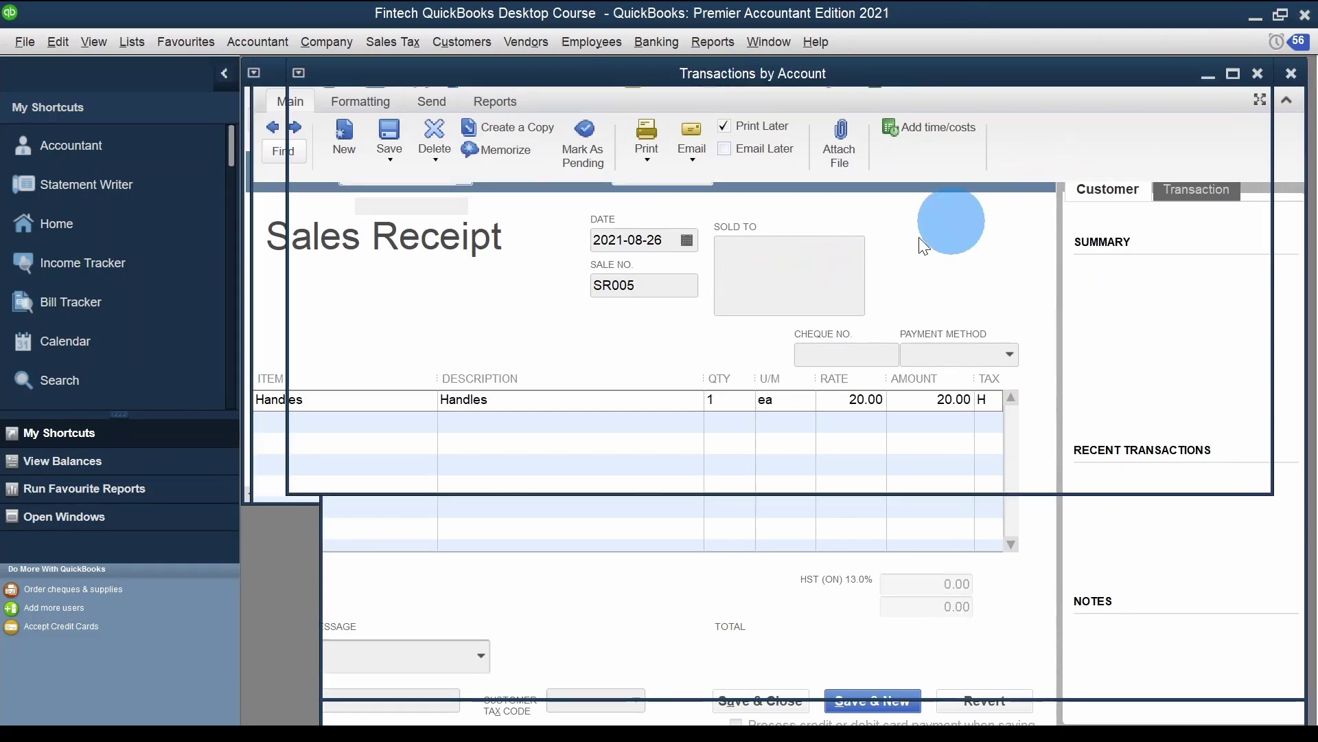
double_click(663, 372)
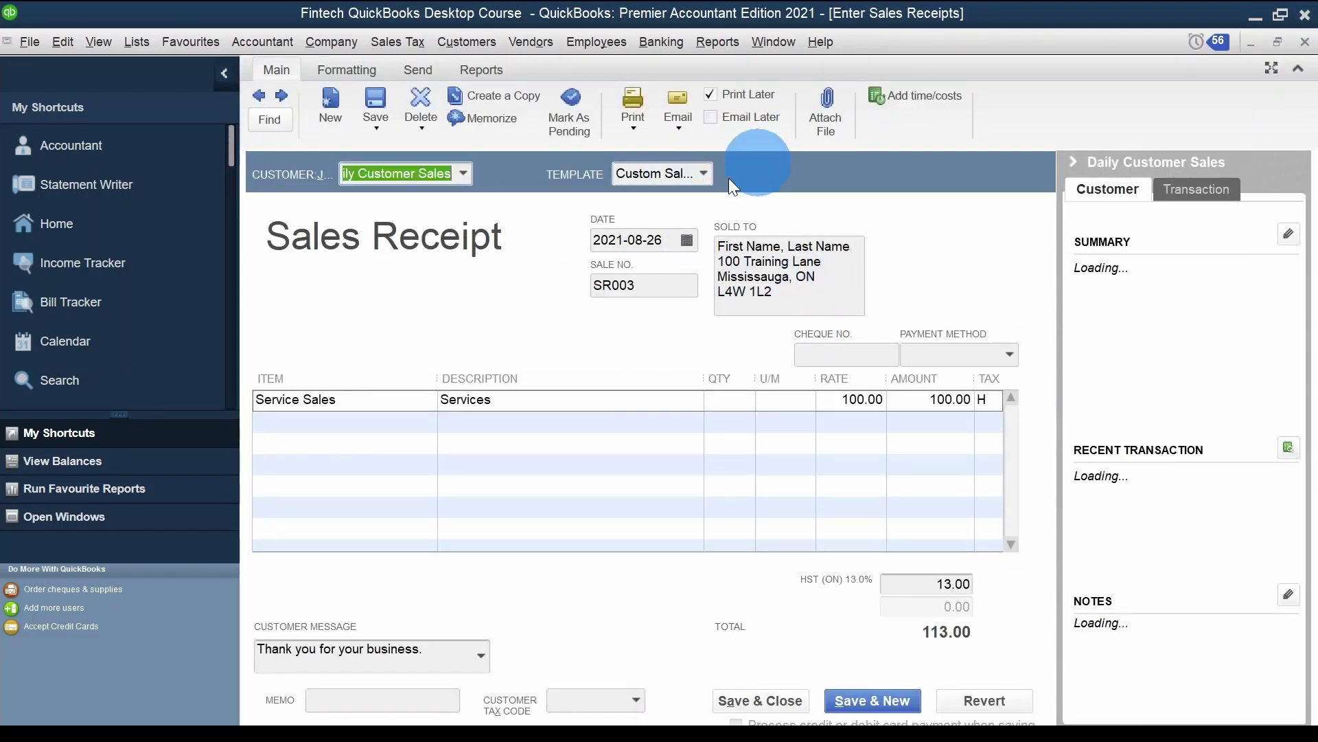
click(1305, 42)
click(1305, 42)
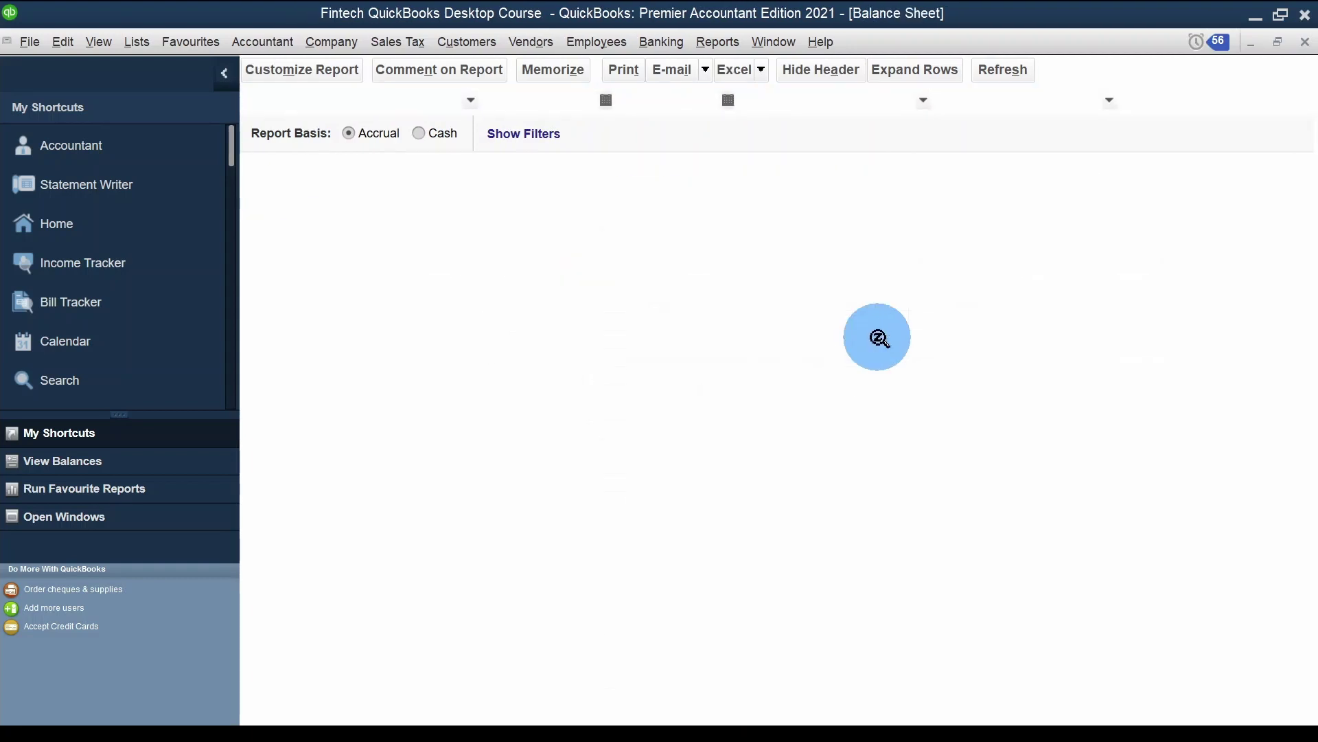
key(Escape)
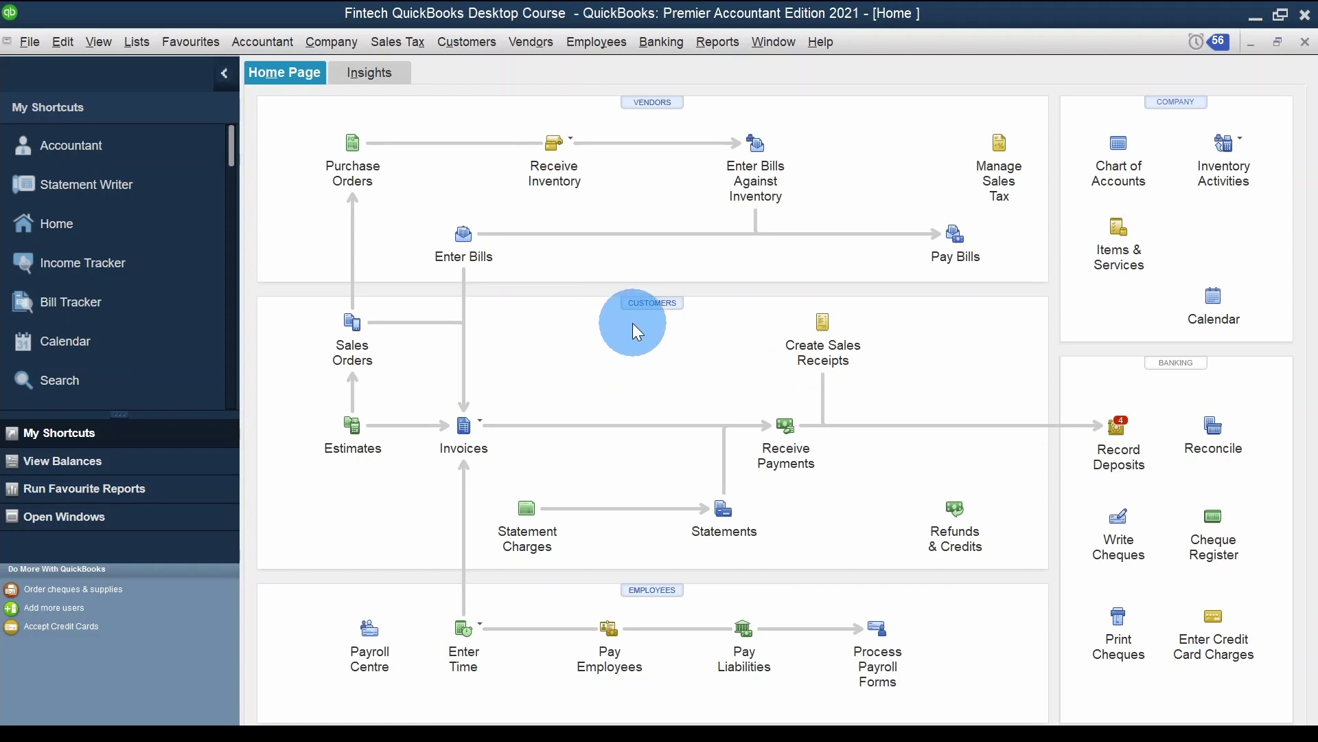
Filter Daily Customer Sales' transactions to Today (2021-08-26) in the Customer Centre and view them as a report
click(657, 303)
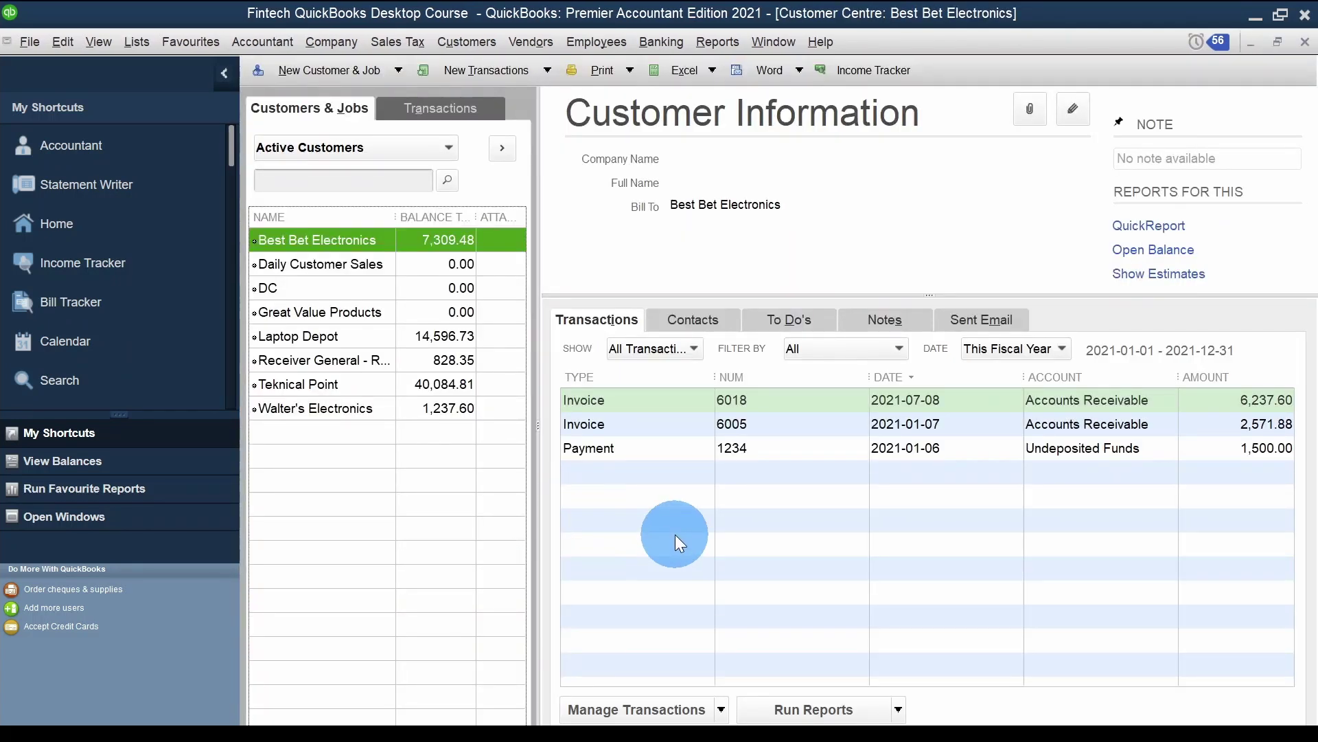
click(674, 534)
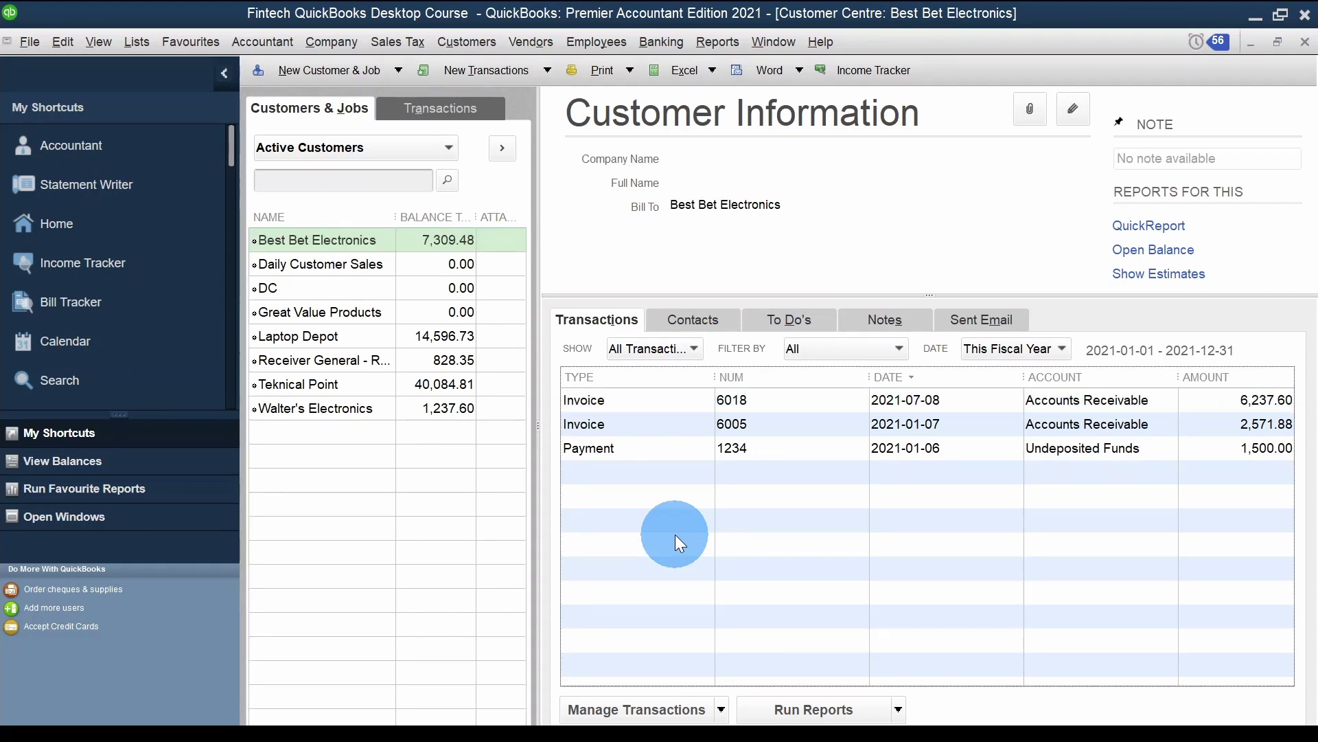
click(344, 270)
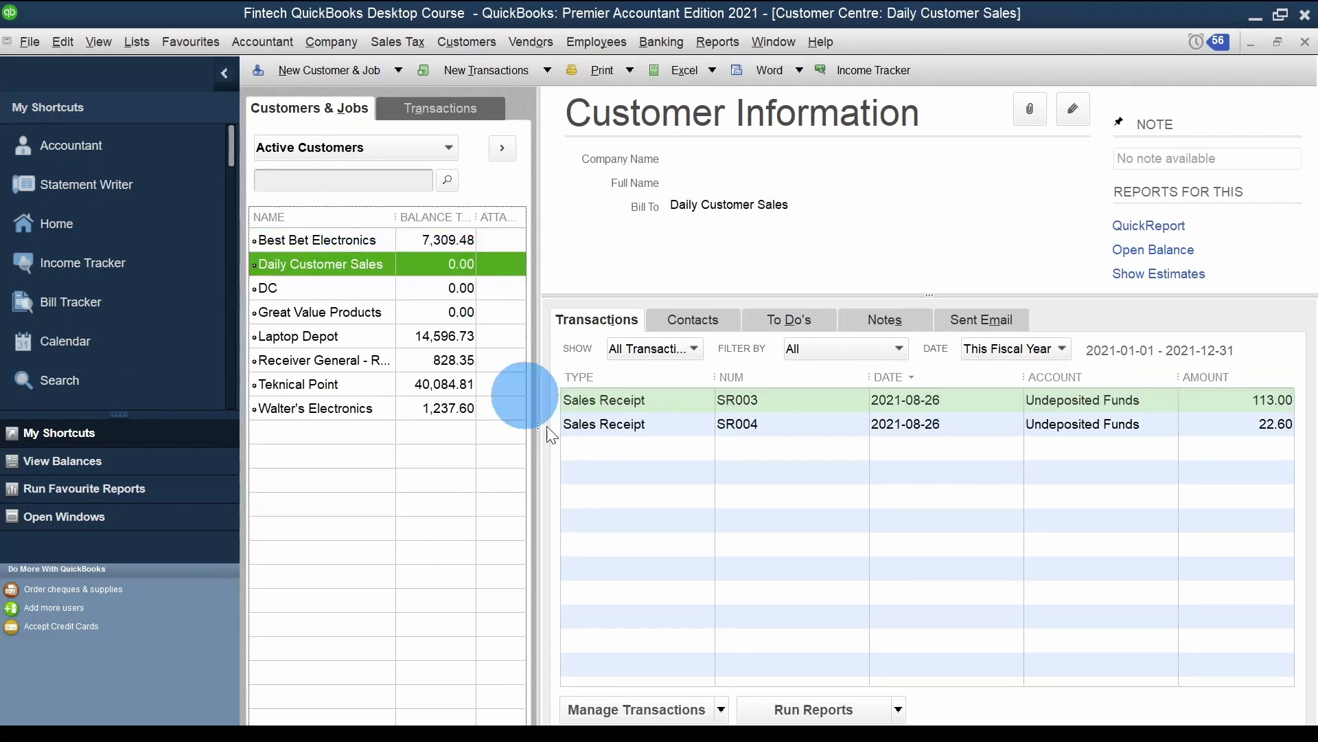
click(652, 490)
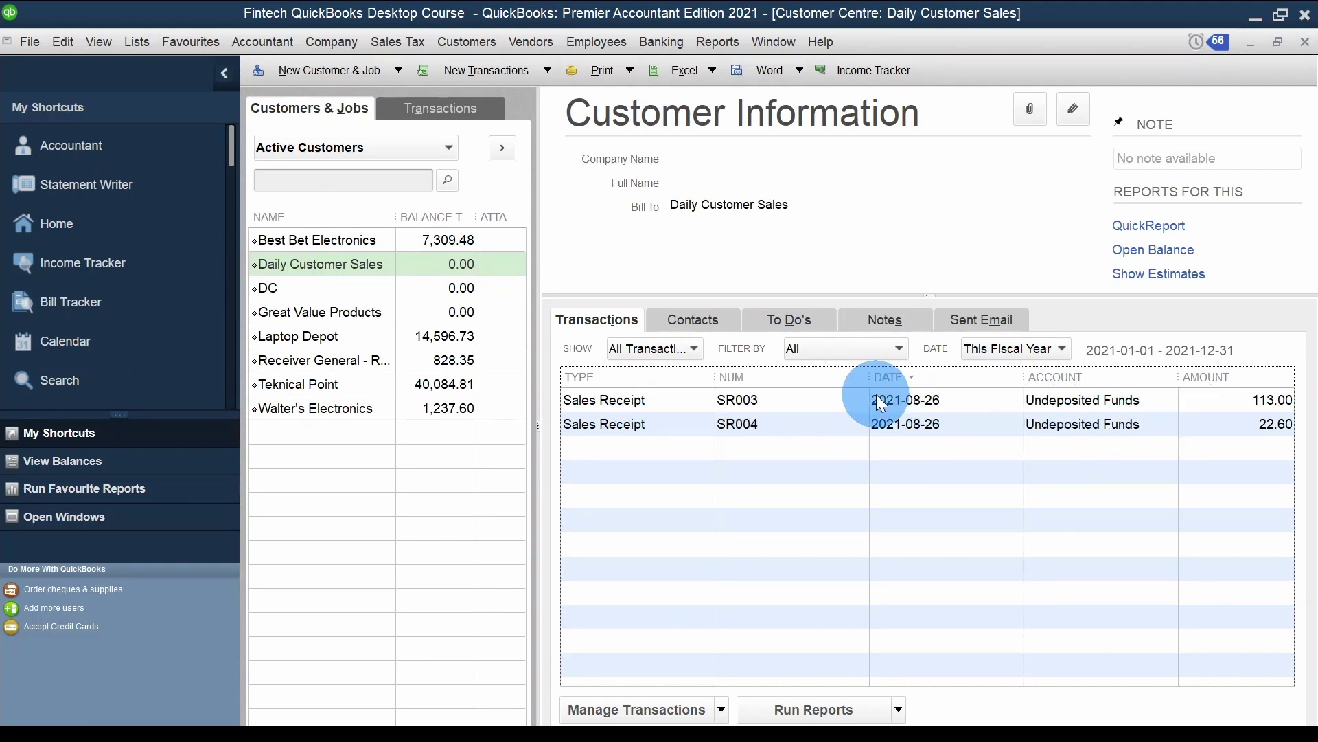
click(1056, 349)
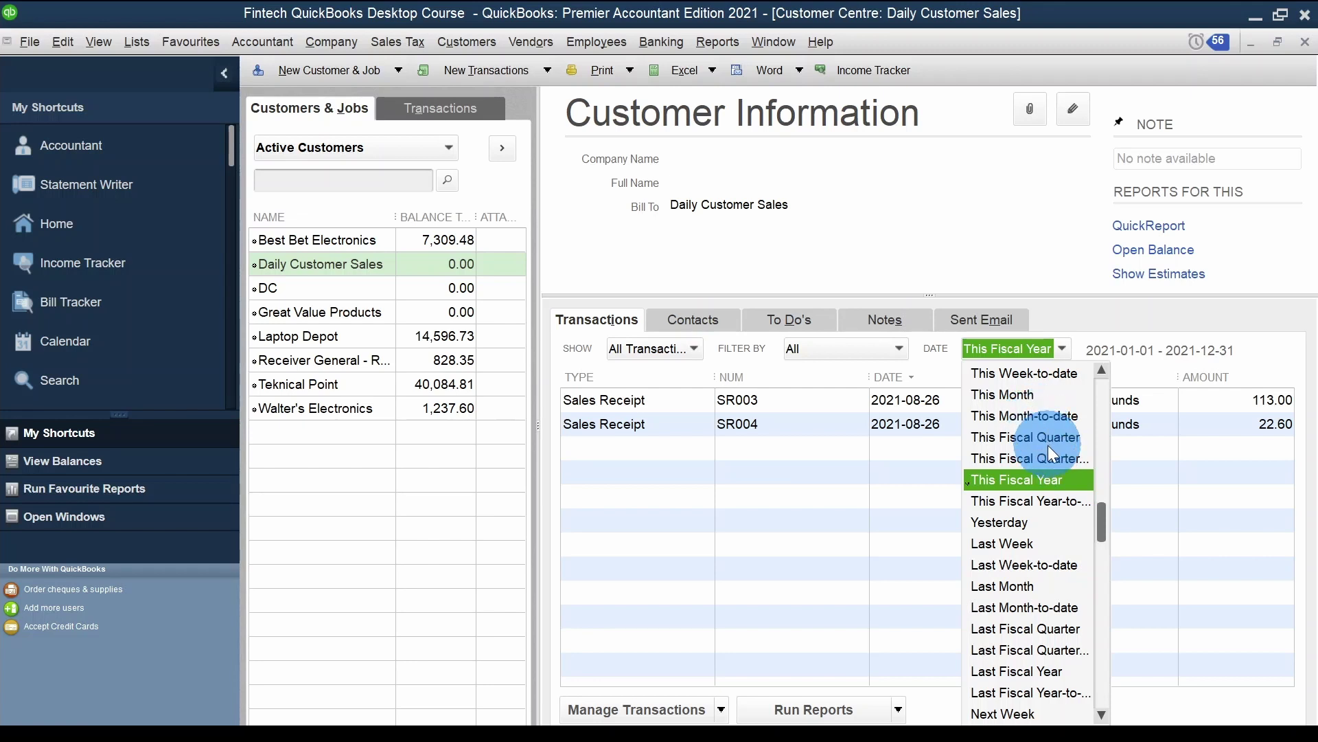
drag(1103, 529, 1093, 438)
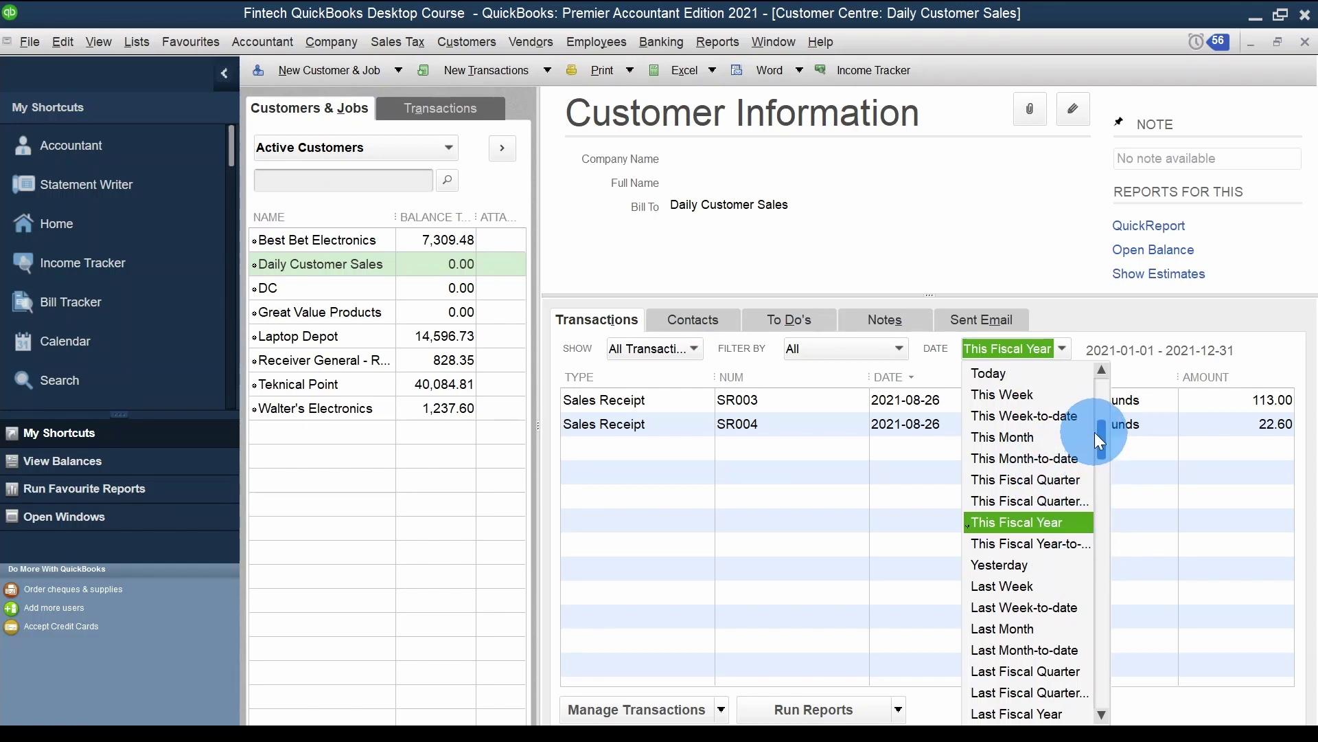
click(1009, 375)
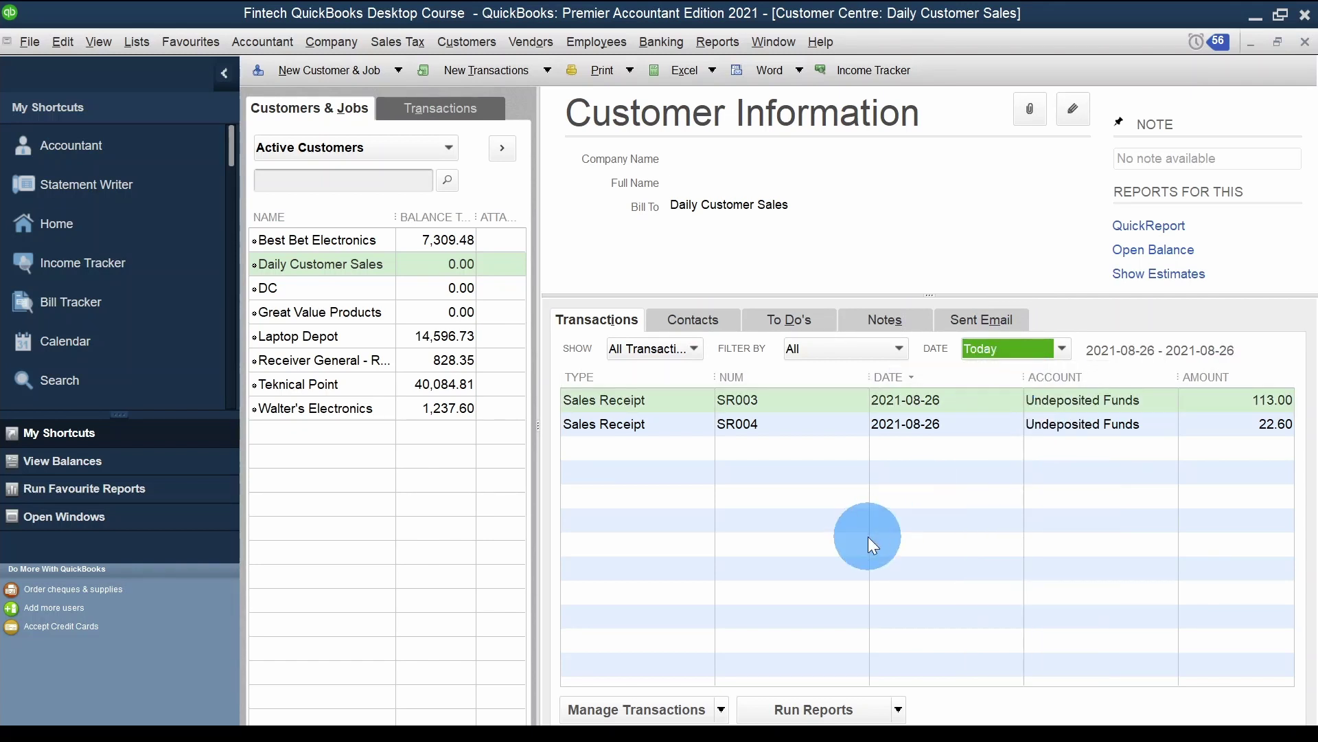
click(901, 711)
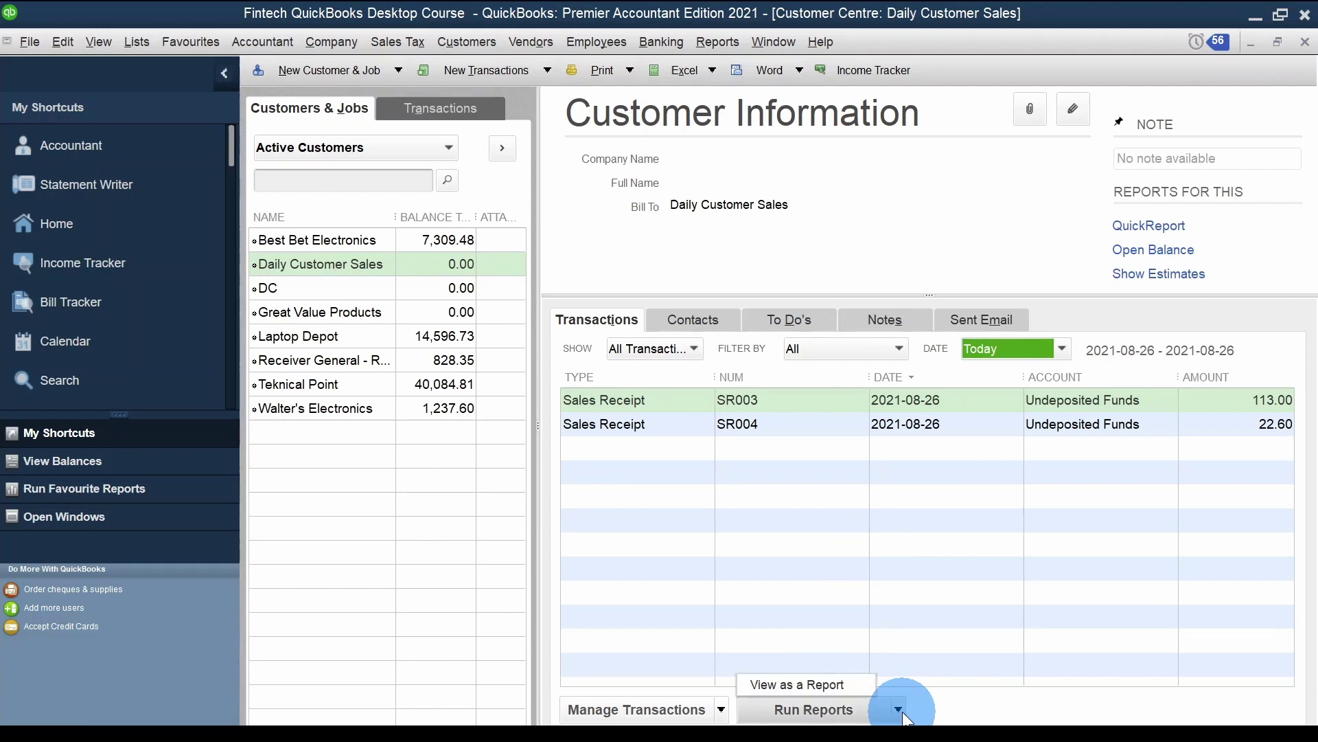
click(830, 684)
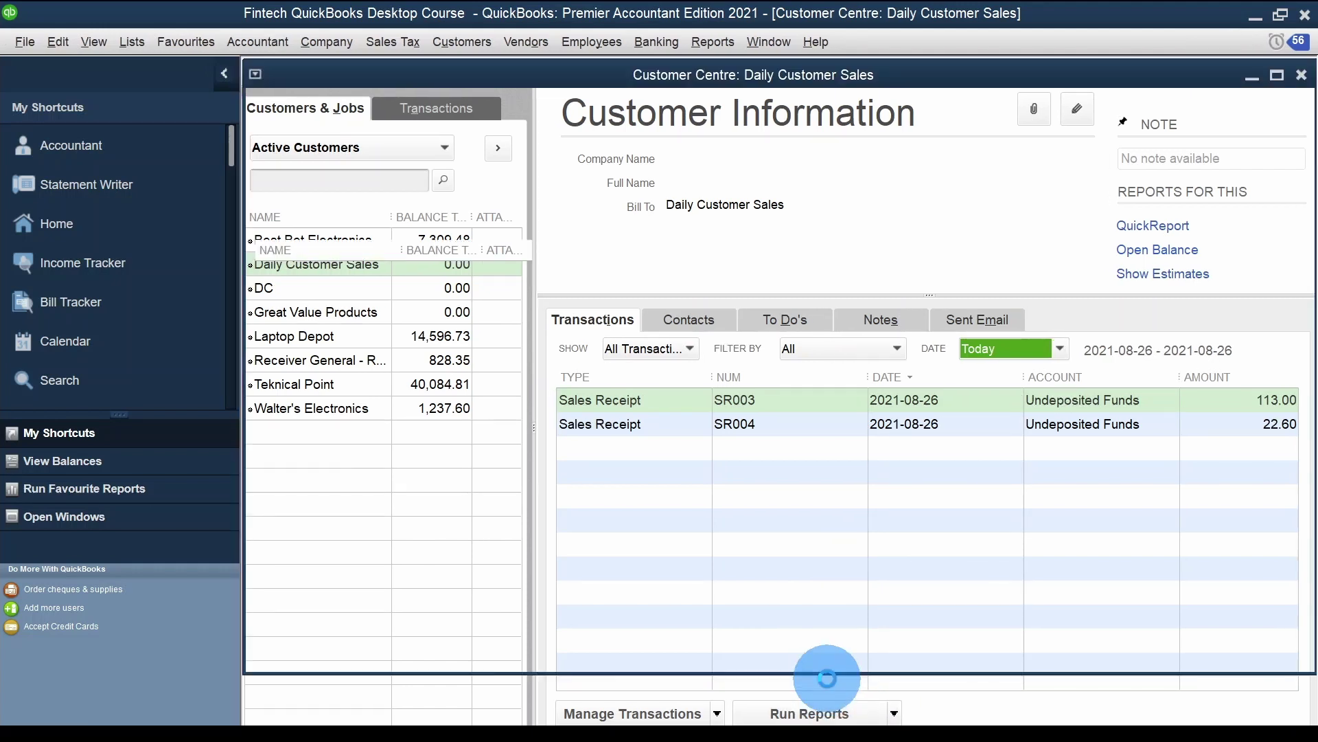